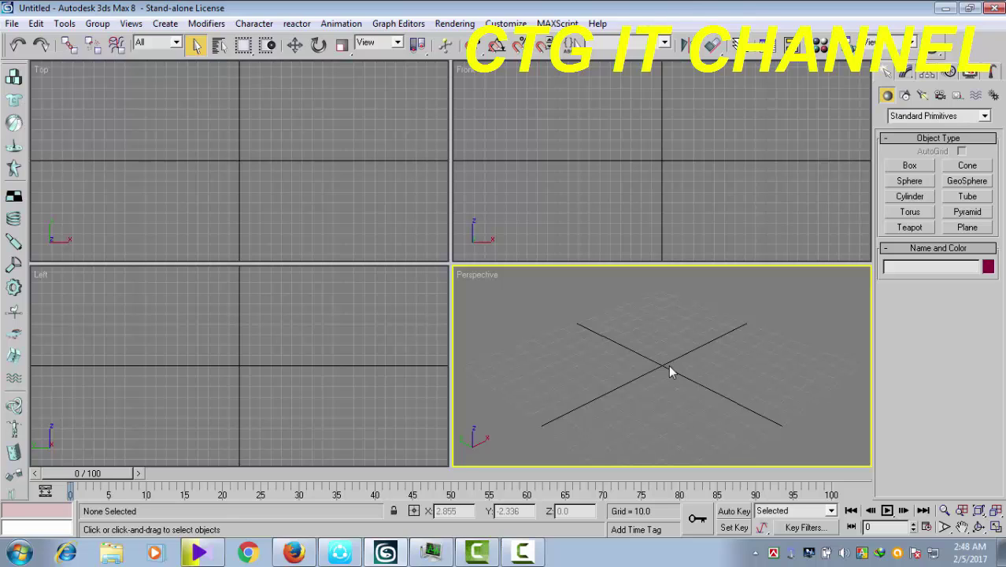
Activate the Top view and maximize it into a single full-workspace viewport.
mouse_move(669, 367)
middle_mouse_down()
mouse_move(662, 349)
mouse_move(674, 357)
middle_mouse_up()
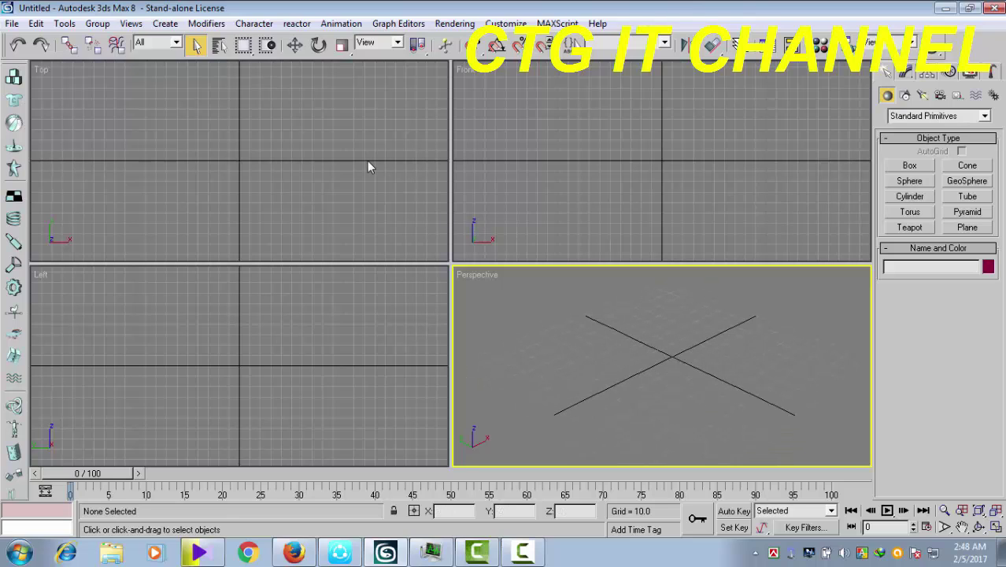
left_click(228, 146)
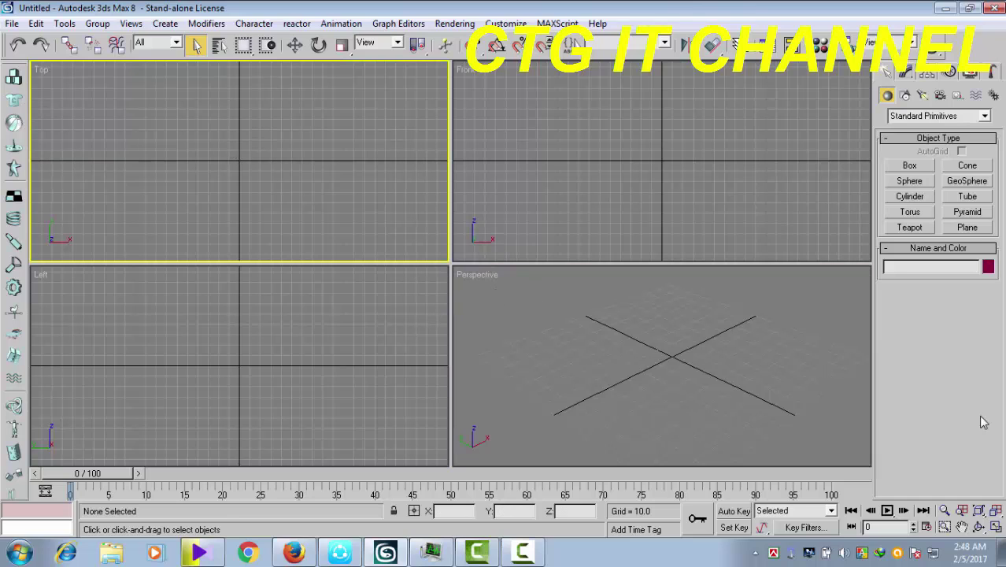
left_click(996, 527)
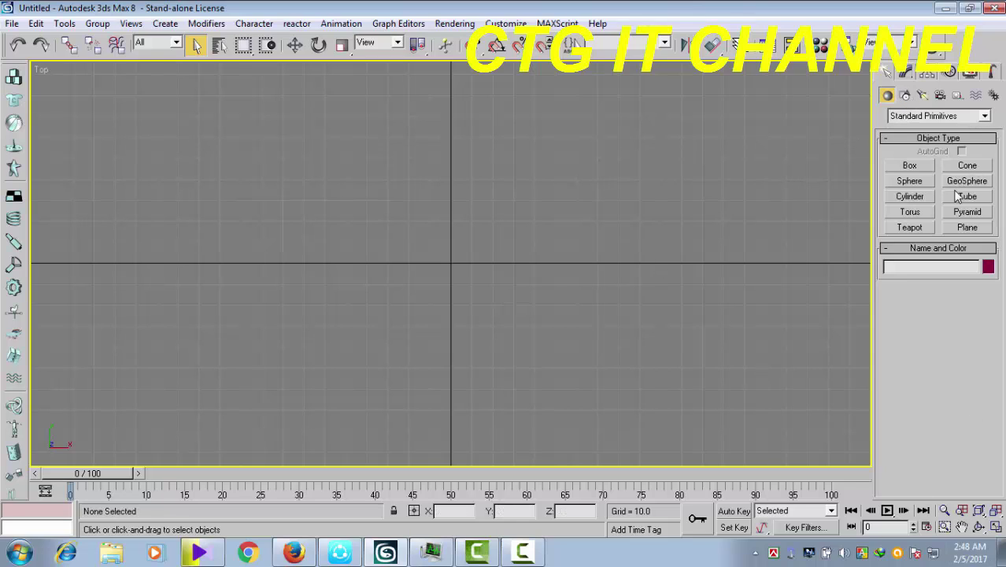
Draw a 112.566 by 221.593 Rectangle spline in the Top view, with four viewports restored.
left_click(907, 97)
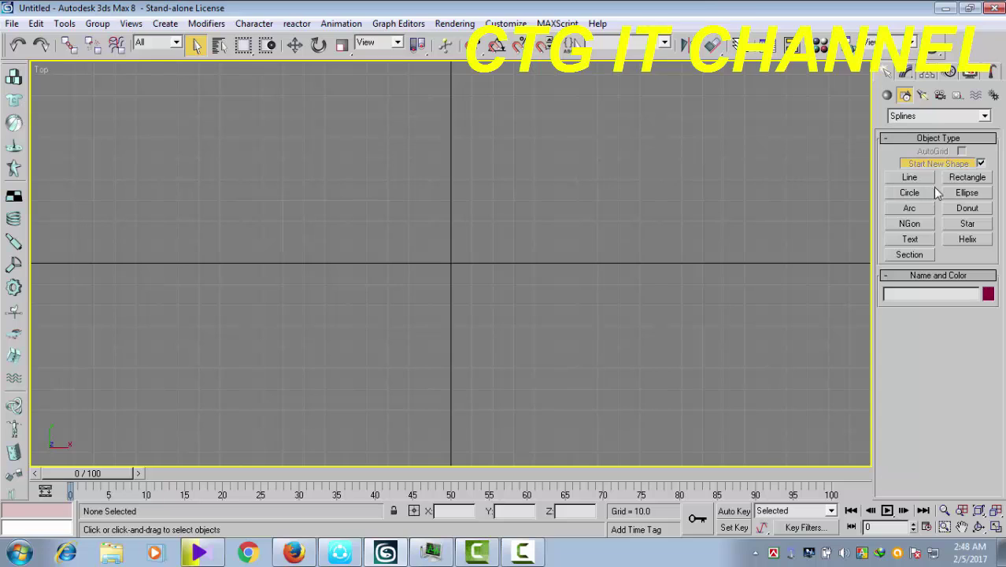
left_click(967, 179)
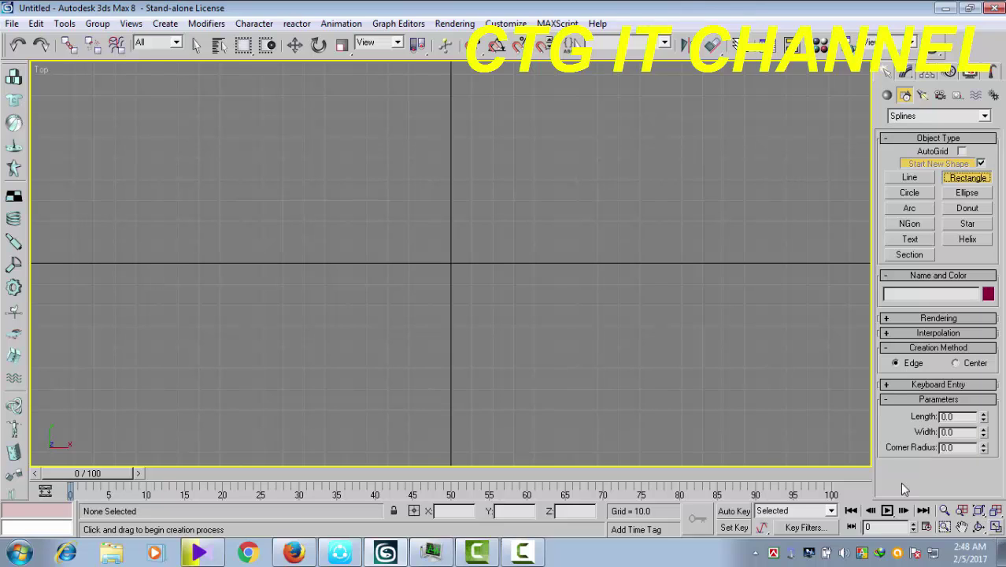
left_click(996, 528)
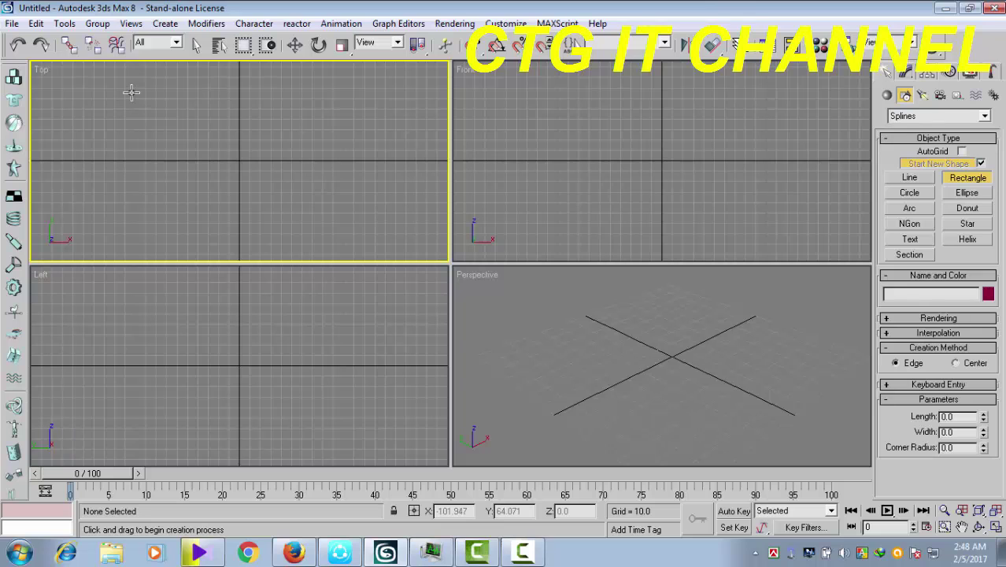
left_click_drag(130, 93, 363, 210)
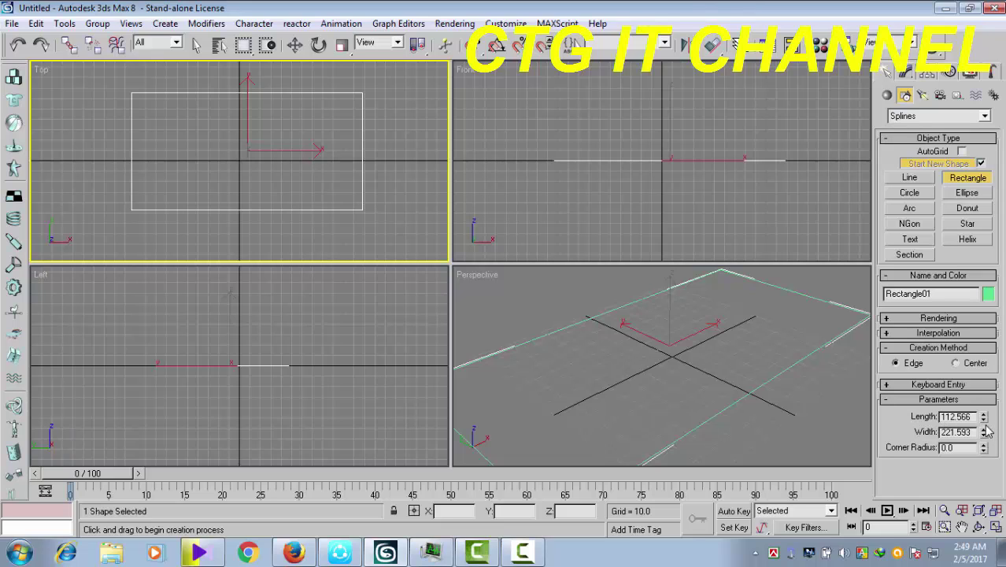
left_click(820, 416)
scroll(820, 416, "down", 2)
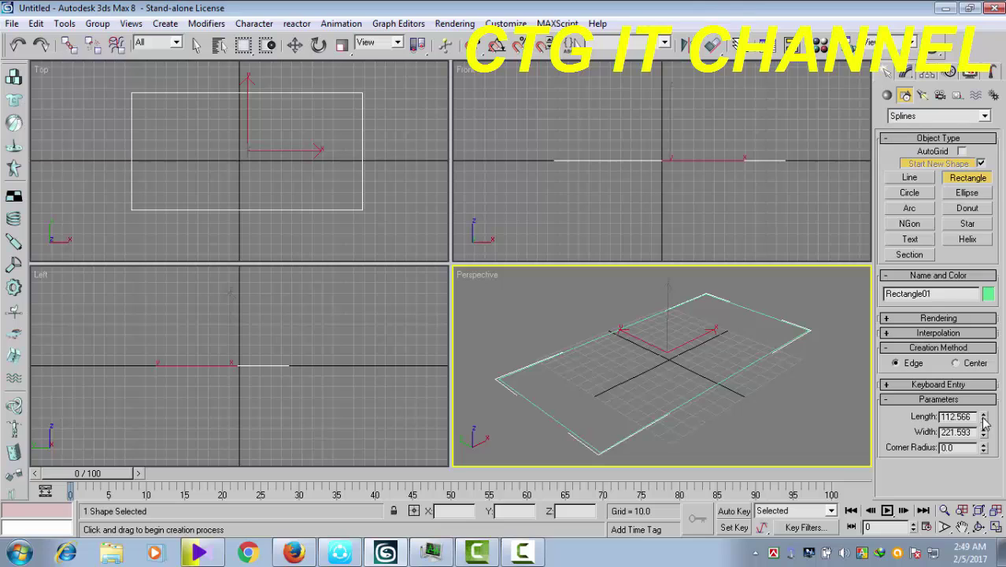
Resize Rectangle01 to 110.315 by 181.706 and raise it to about 72.9 height.
left_click_drag(985, 419, 988, 432)
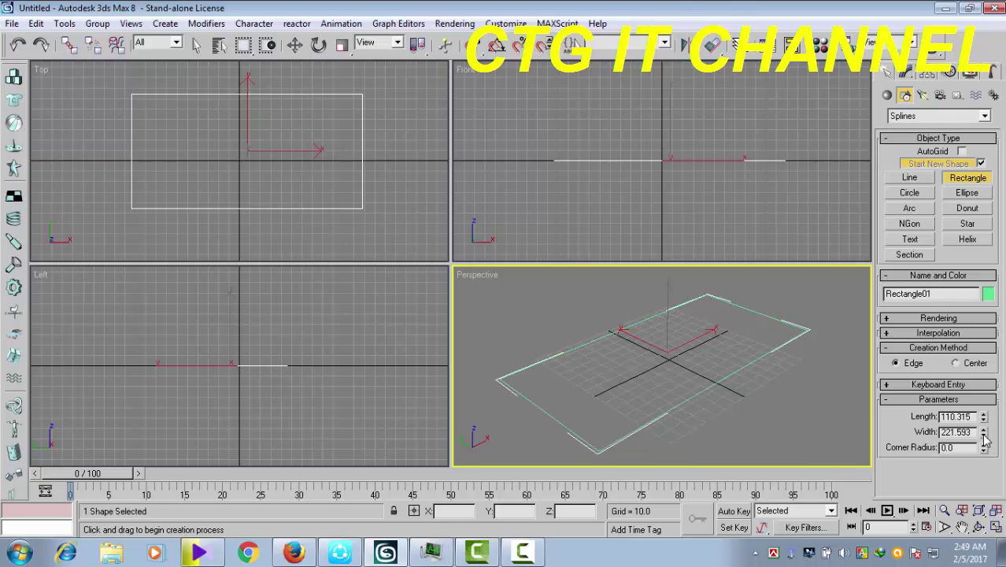
left_click_drag(984, 435, 984, 457)
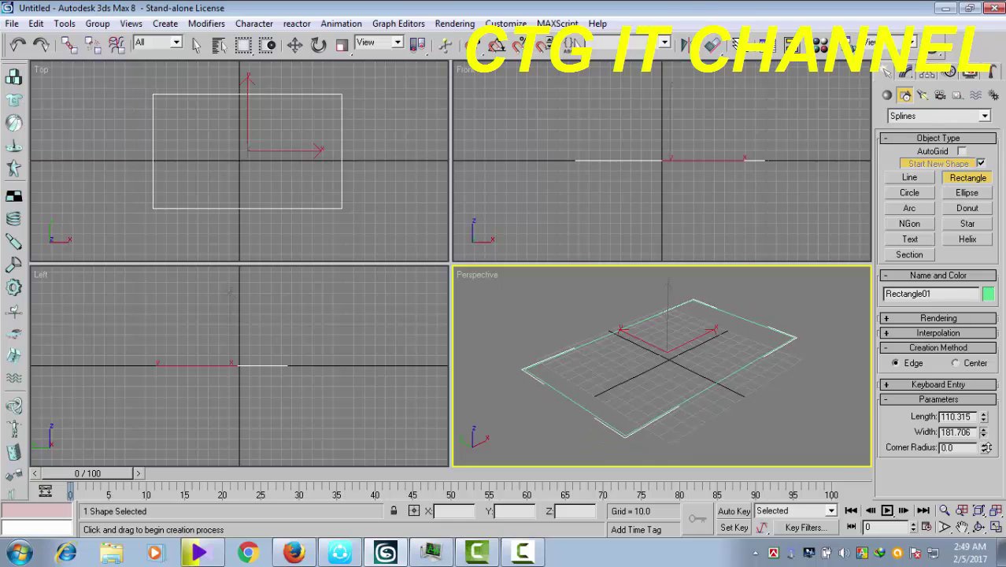
left_click(295, 45)
right_click(628, 194)
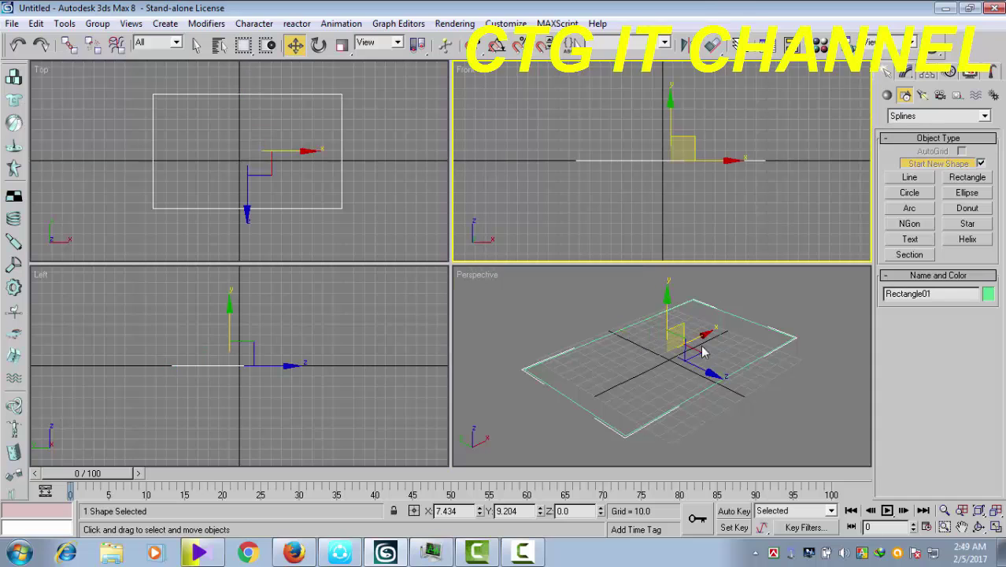
left_click_drag(673, 106, 669, 32)
middle_click_drag(684, 131, 684, 162)
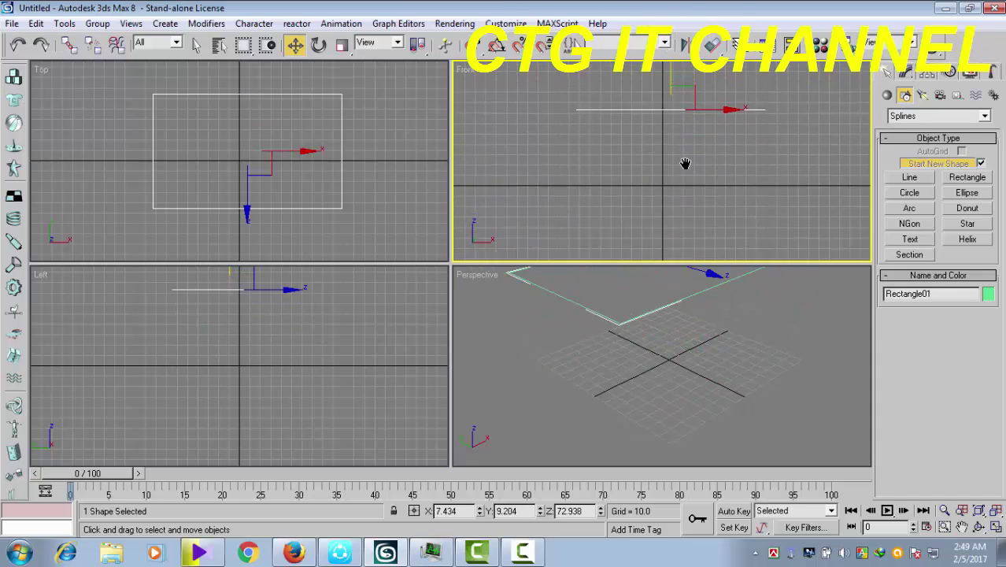
middle_click_drag(747, 375, 751, 403, "alt")
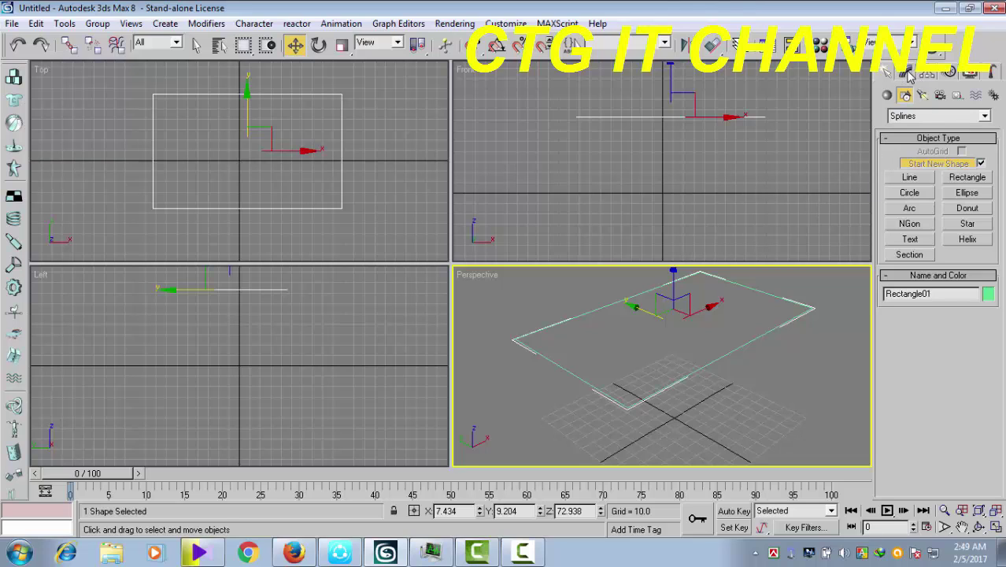
left_click(910, 73)
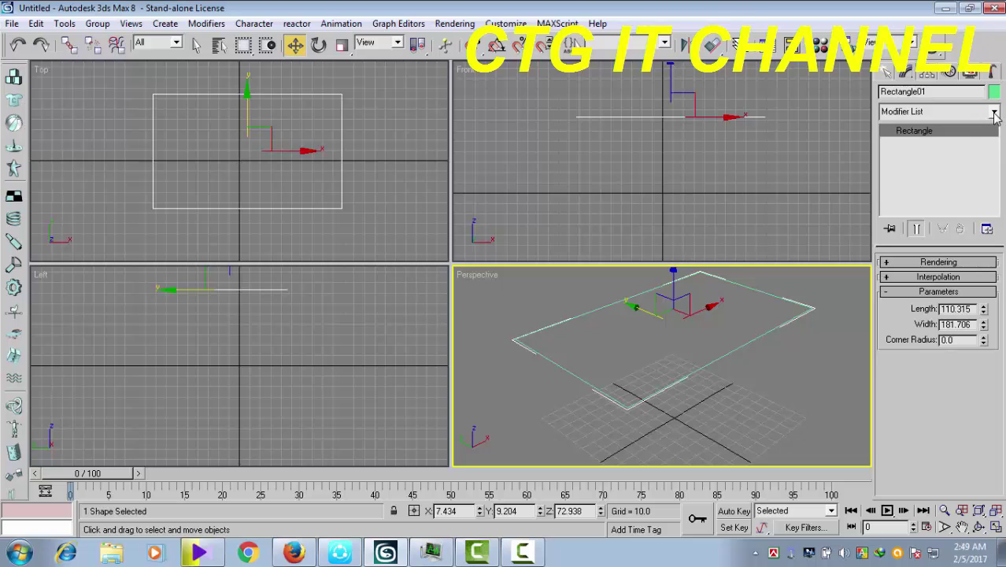
Apply an Extrude modifier to Rectangle01 from the Modifier List.
left_click(995, 113)
scroll(943, 407, "down", 5)
scroll(949, 407, "up", 3)
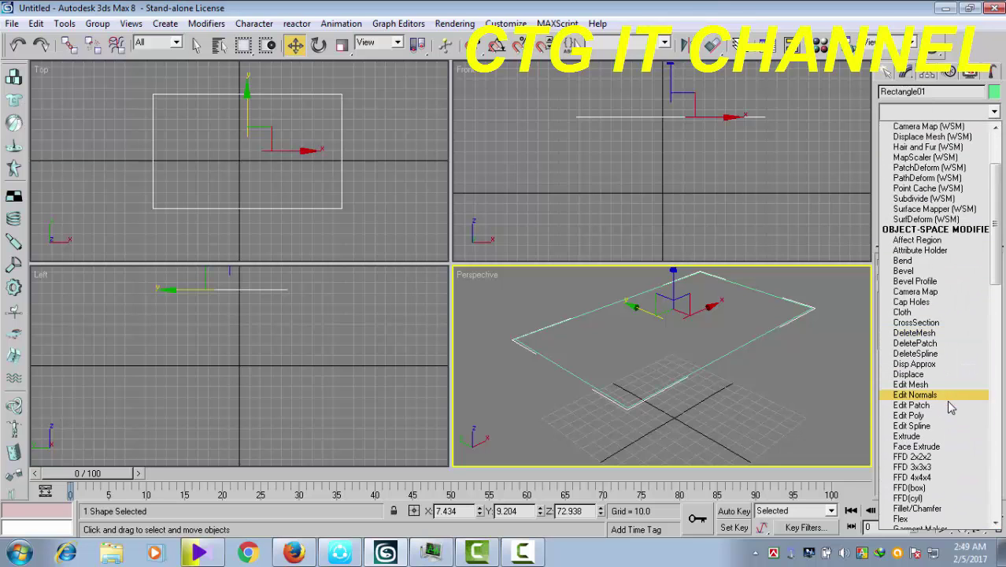
left_click(916, 437)
middle_click_drag(726, 377, 707, 379)
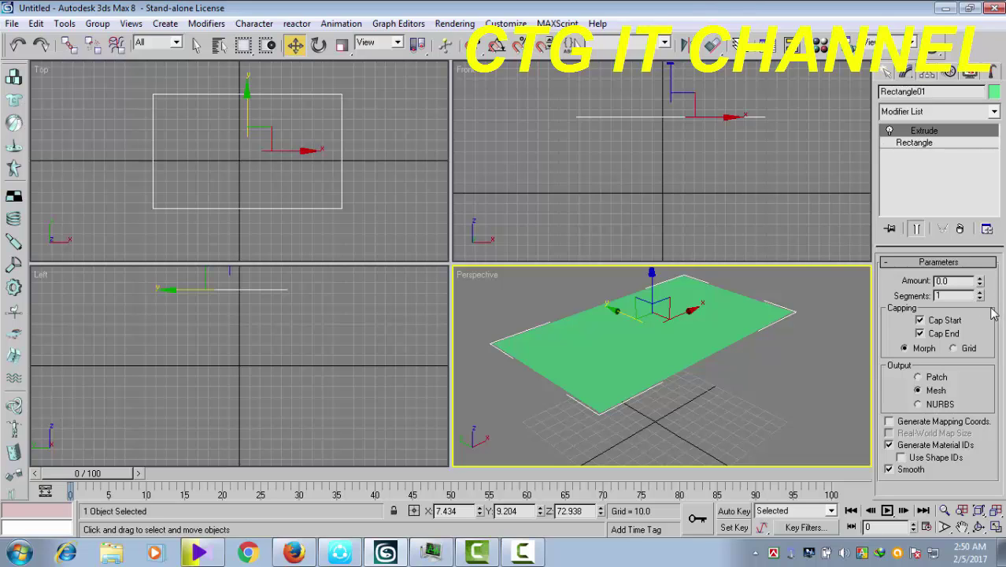
Set the Extrude Amount to 2.0 for a thin tabletop slab.
double_click(958, 281)
type("2")
key("Return")
mouse_move(710, 377)
middle_mouse_down("alt")
mouse_move(698, 371)
mouse_move(707, 400)
middle_mouse_up("alt")
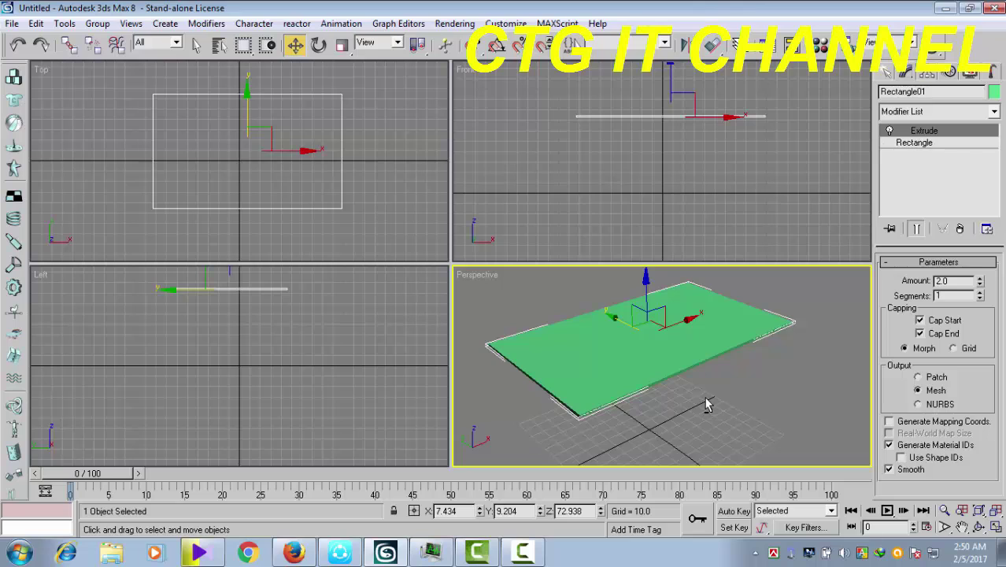
middle_click_drag(703, 405, 697, 396)
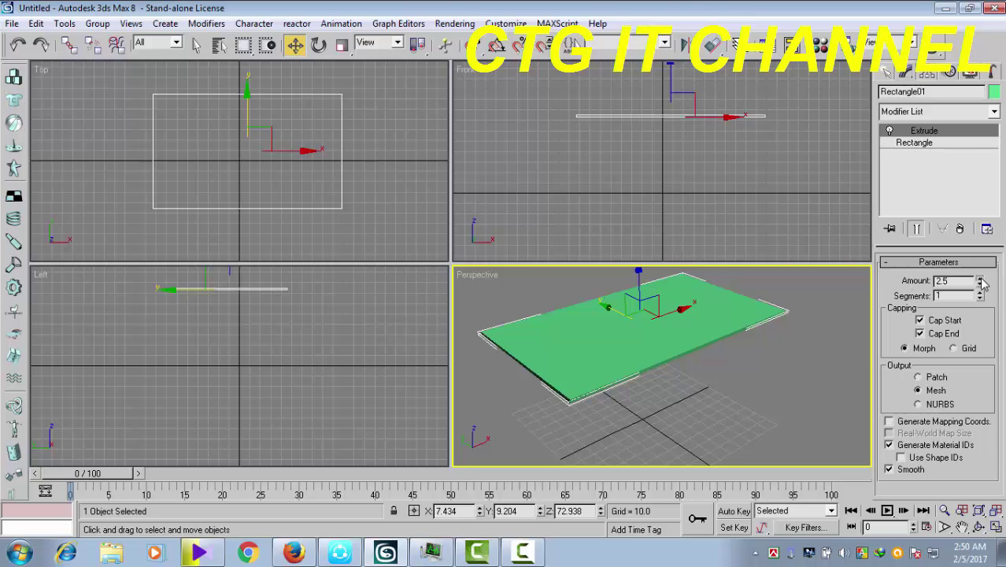
mouse_move(981, 282)
left_mouse_down()
mouse_move(940, 203)
mouse_move(975, 268)
mouse_move(829, 281)
left_mouse_up()
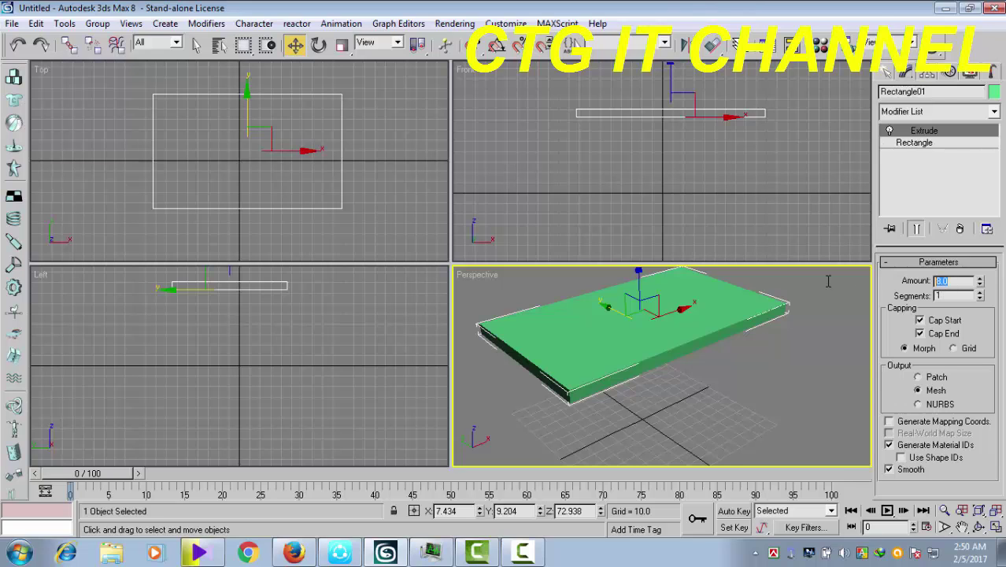
type("2")
key("Return")
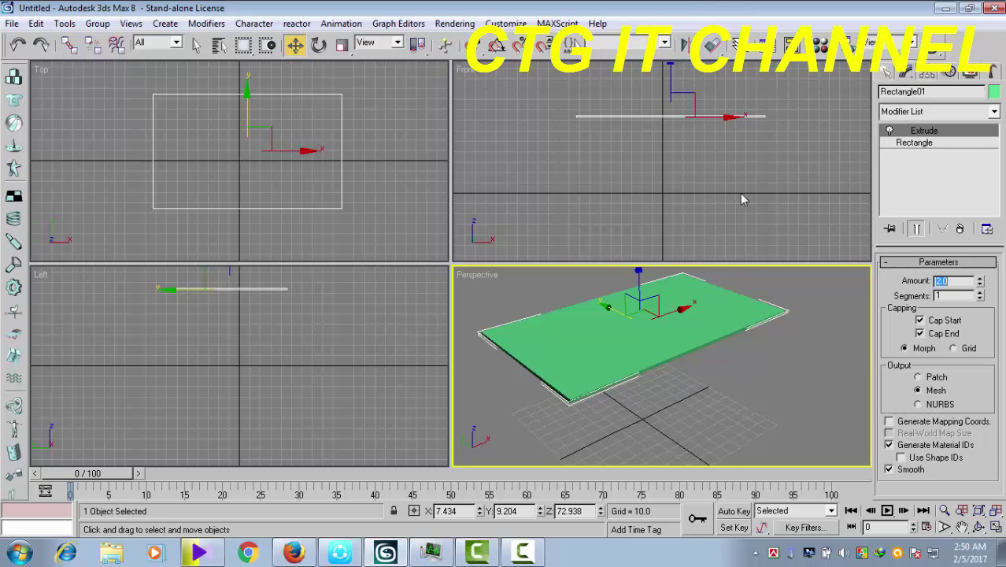
Start a Line spline at the tabletop's left end in the Front view.
left_click(888, 73)
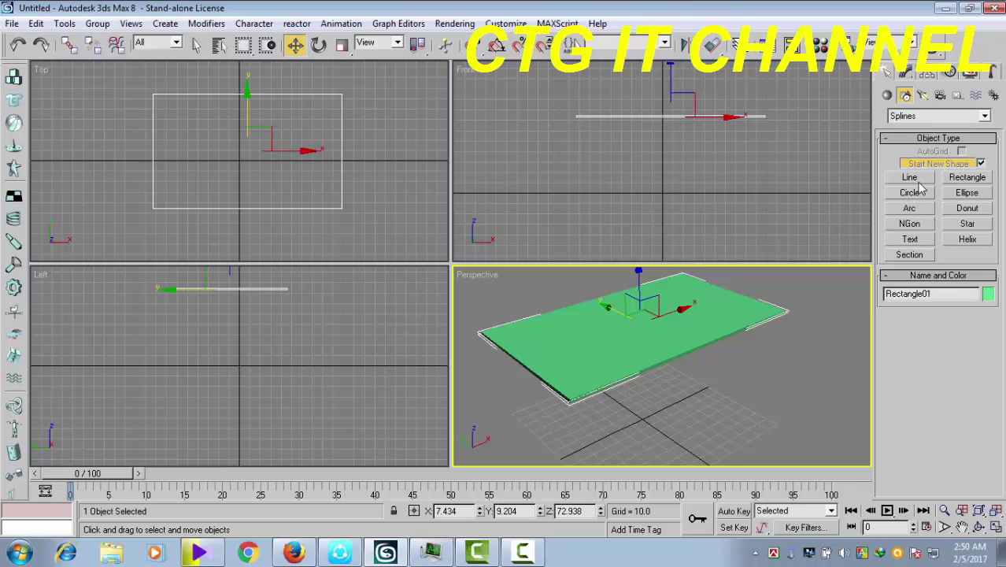
left_click(910, 178)
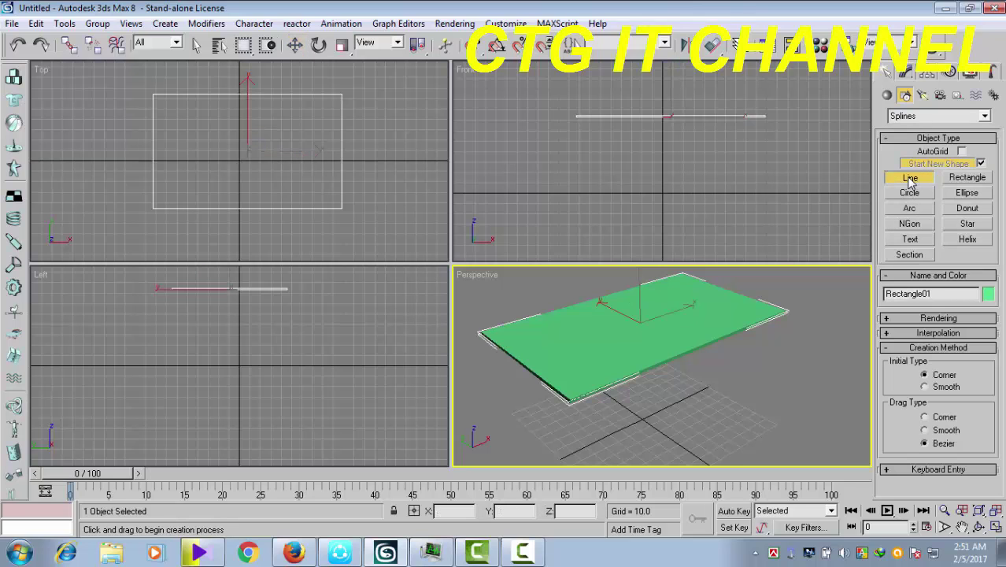
scroll(629, 165, "up", 1)
scroll(594, 177, "up", 2)
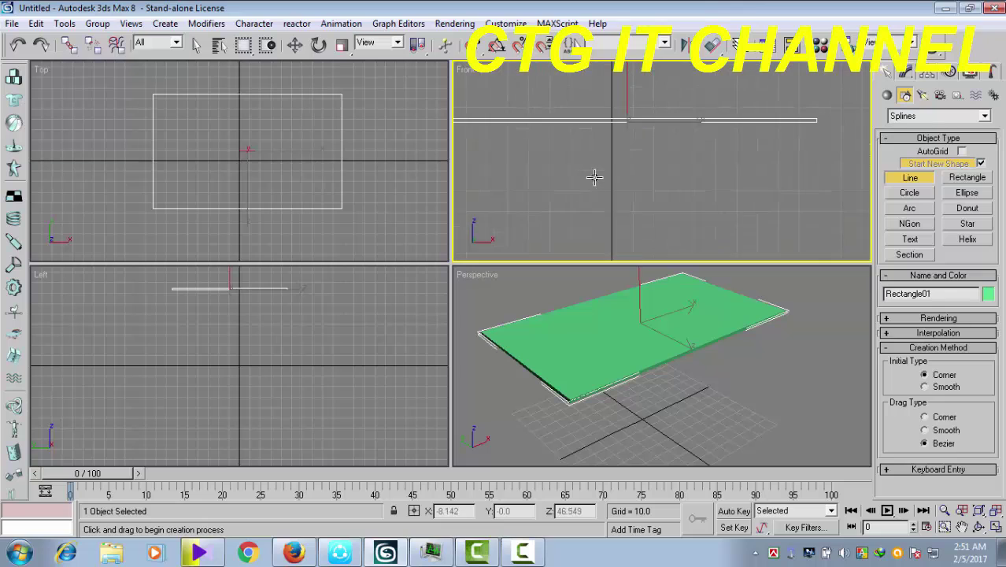
middle_click_drag(595, 177, 660, 182)
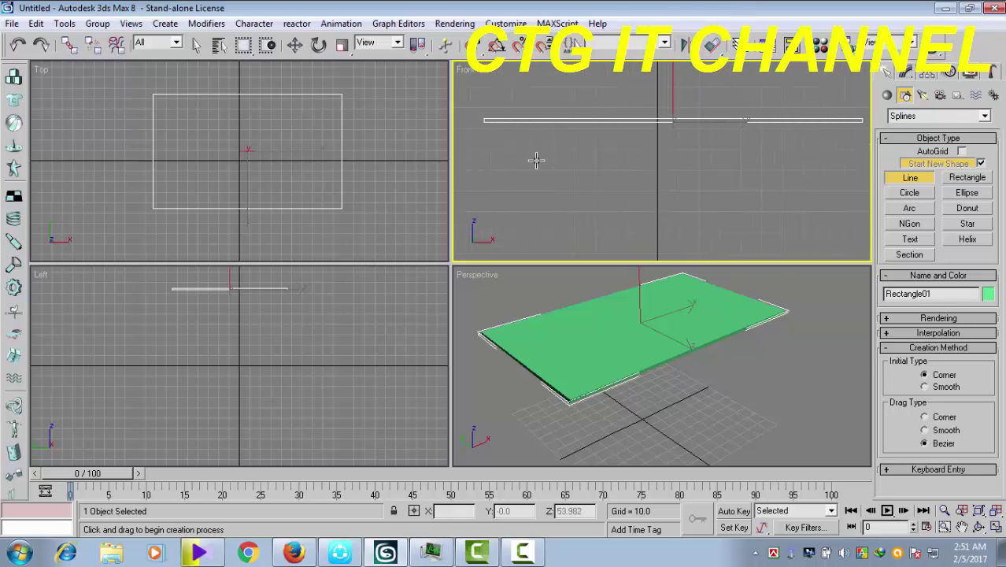
middle_click_drag(536, 156, 534, 142)
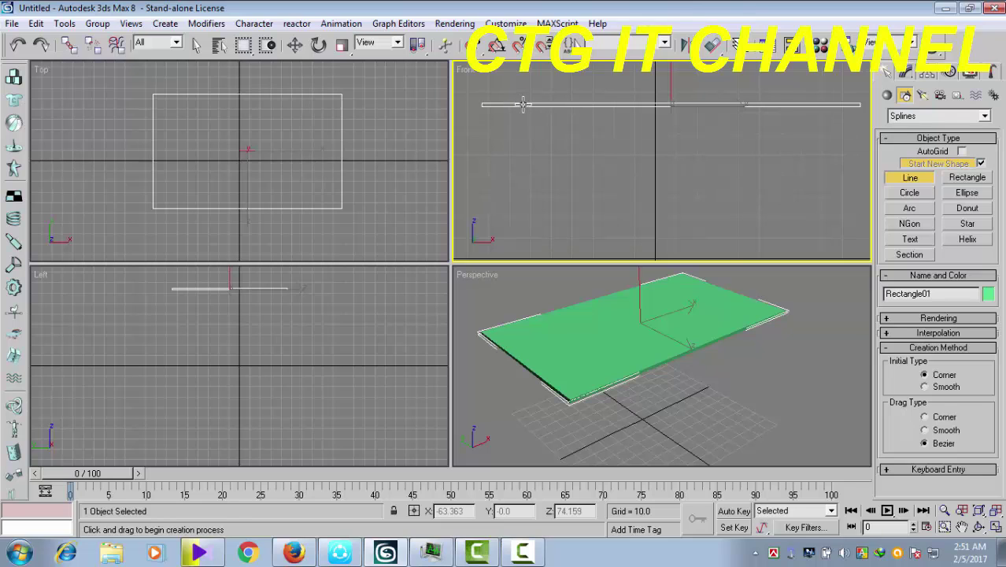
left_click(523, 104)
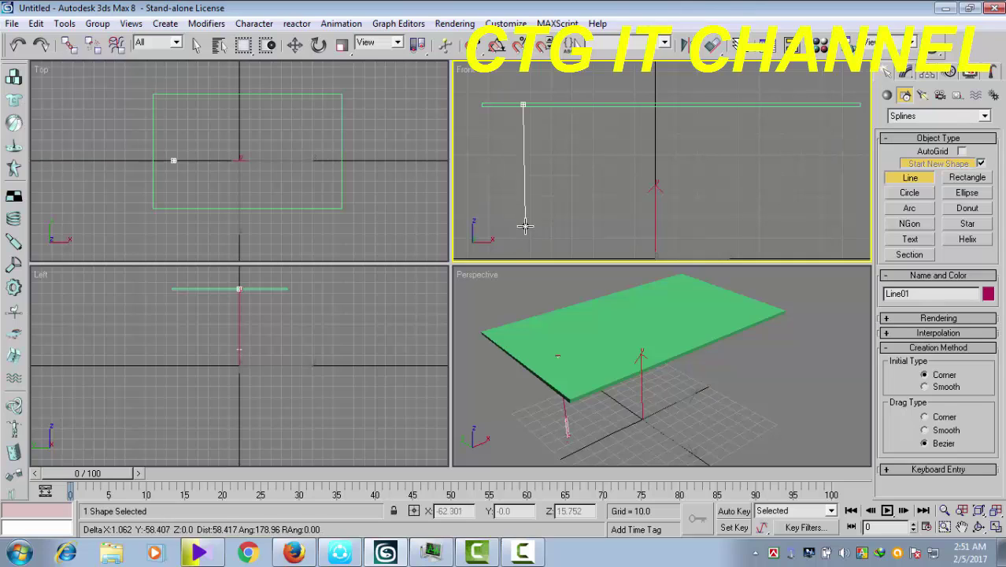
Run the line straight down, then sideways for the foot, finishing the L-shaped leg.
scroll(523, 226, "down", 3)
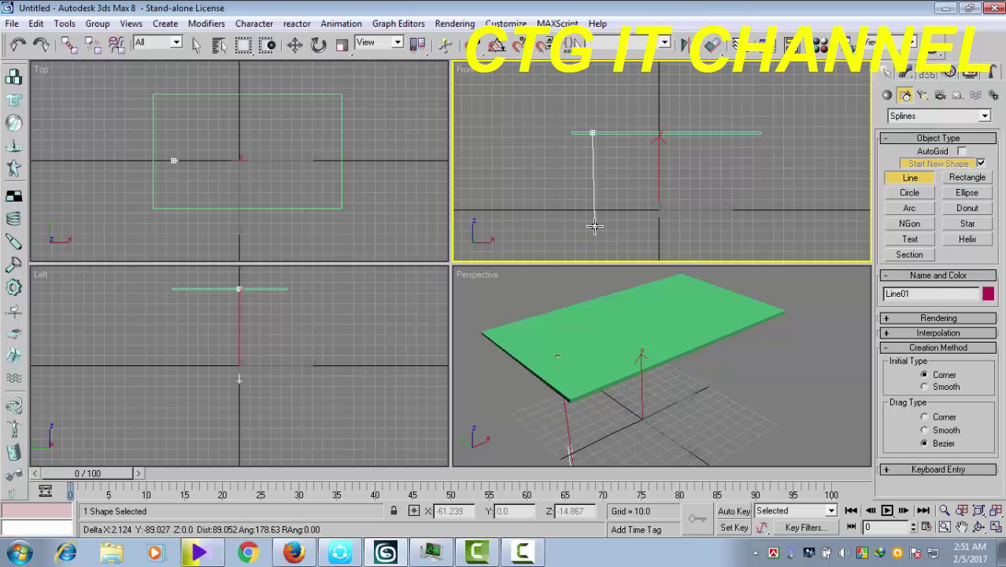
scroll(593, 209, "down", 3)
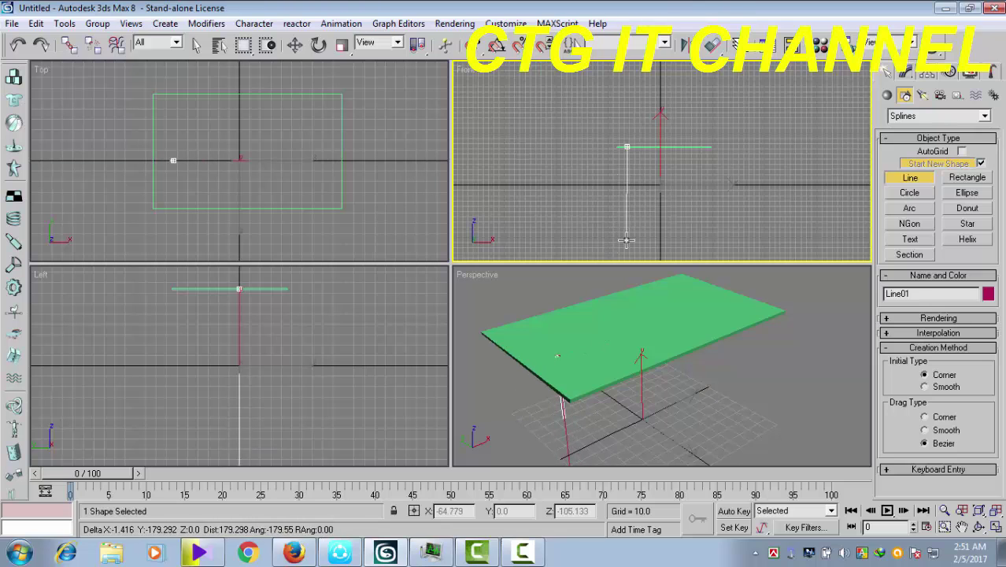
scroll(625, 241, "up", 3)
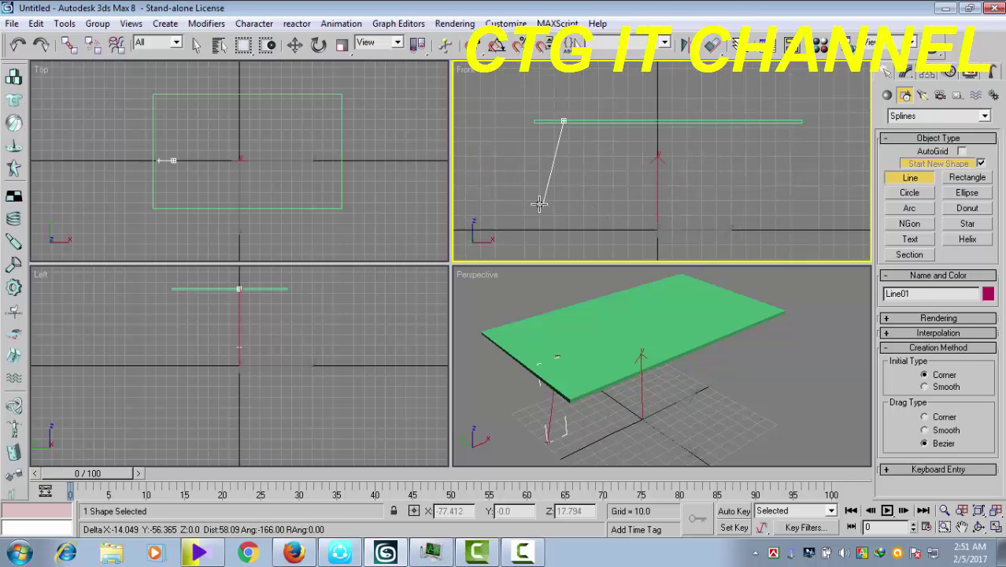
scroll(570, 203, "up", 2)
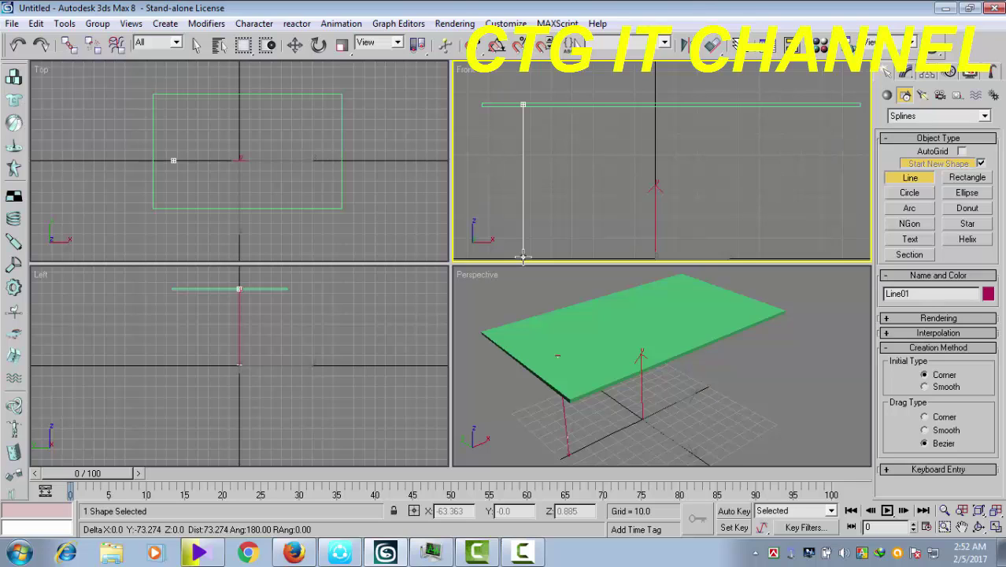
middle_click_drag(523, 257, 661, 163)
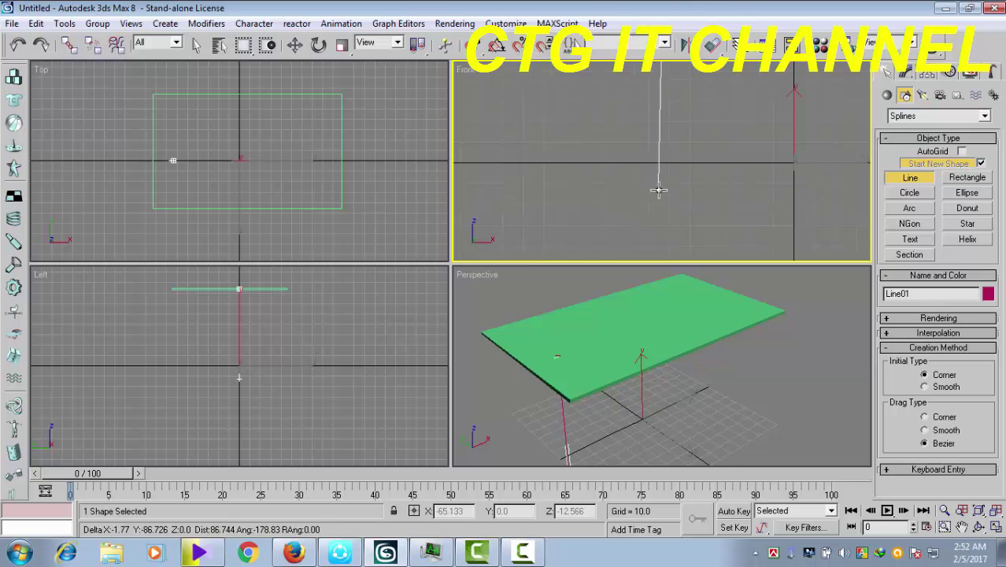
scroll(658, 190, "down", 3)
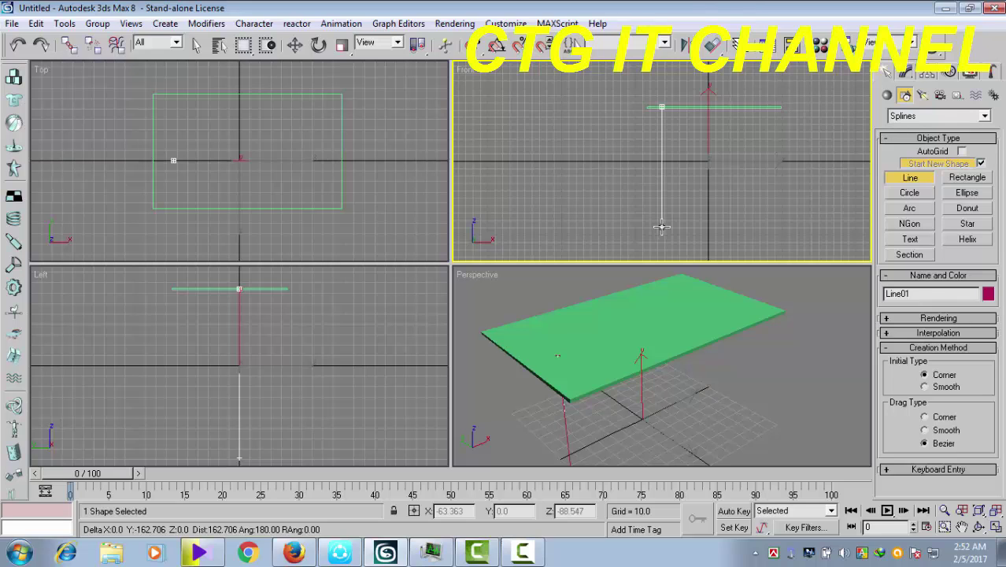
left_click(661, 227)
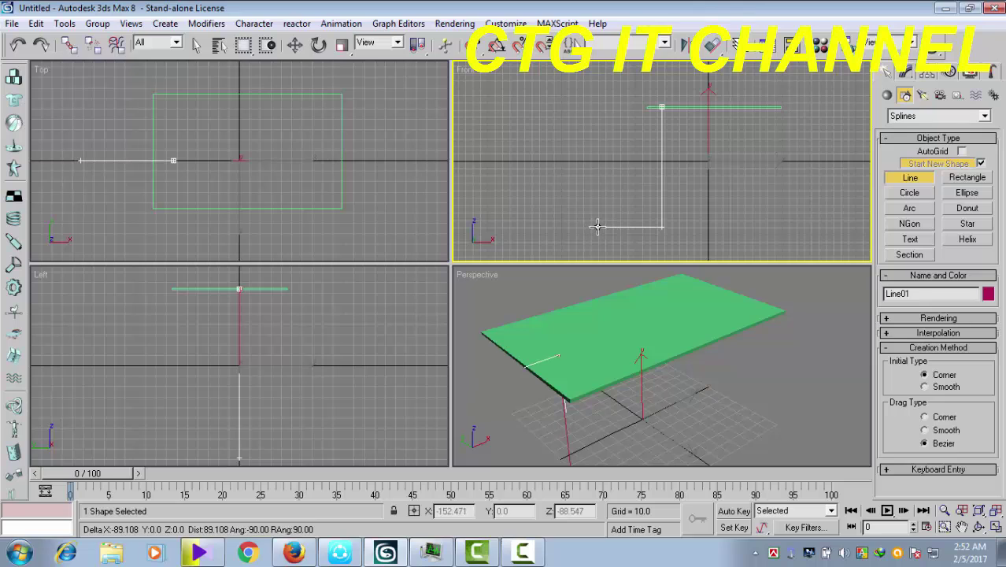
left_click(598, 227)
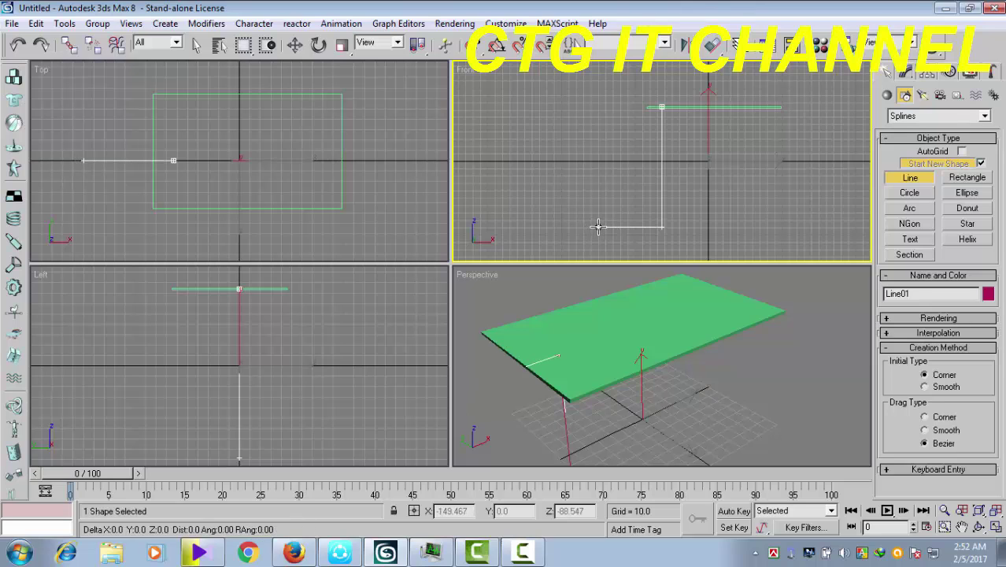
right_click(596, 181)
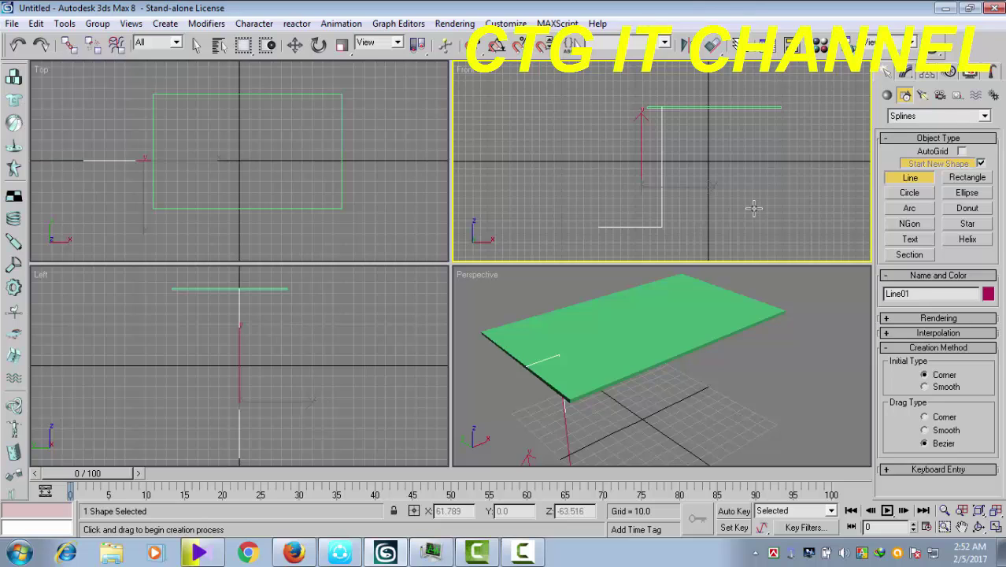
left_click(905, 73)
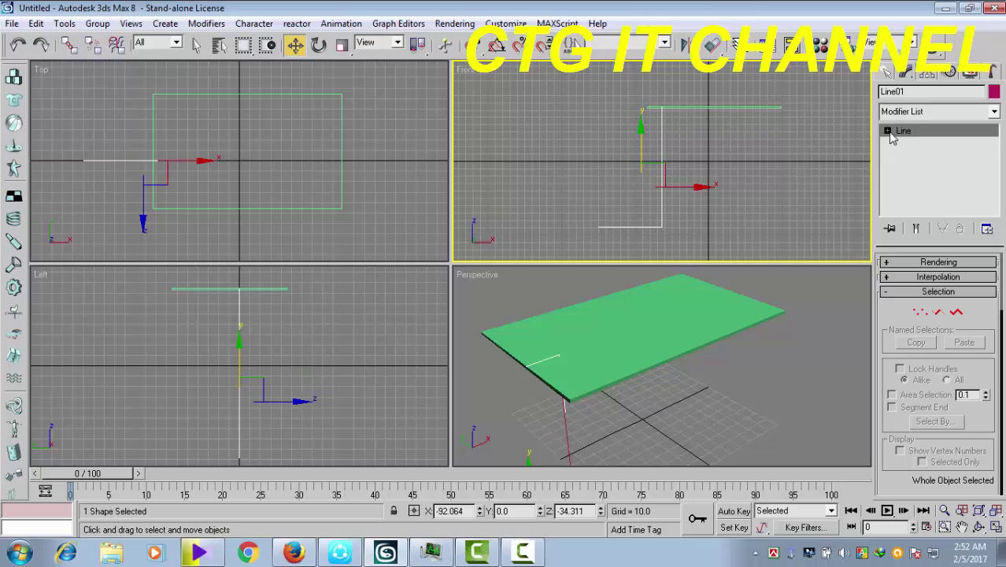
Switch Line01 to Spline sub-object level and select the L-shaped spline.
left_click(888, 131)
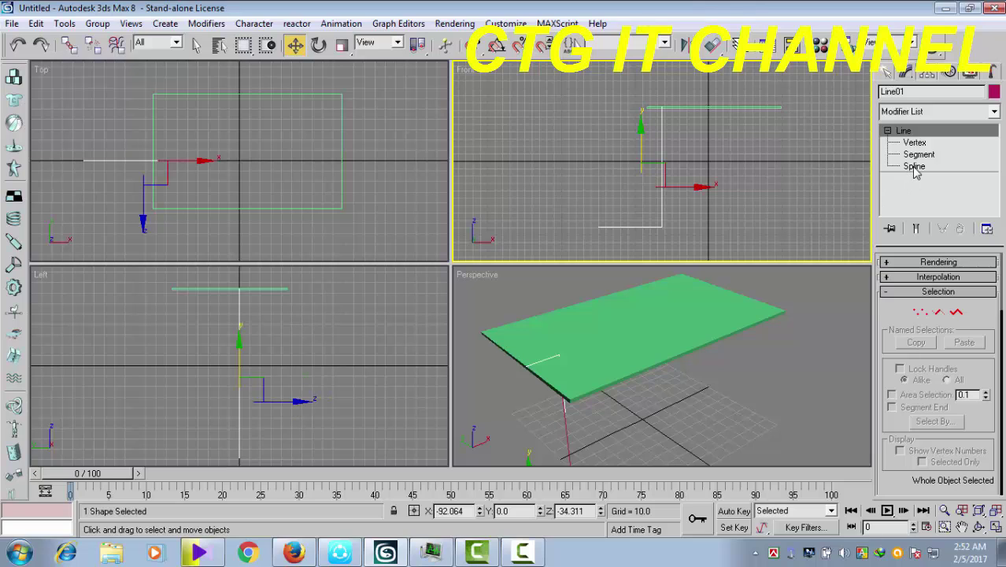
left_click(914, 167)
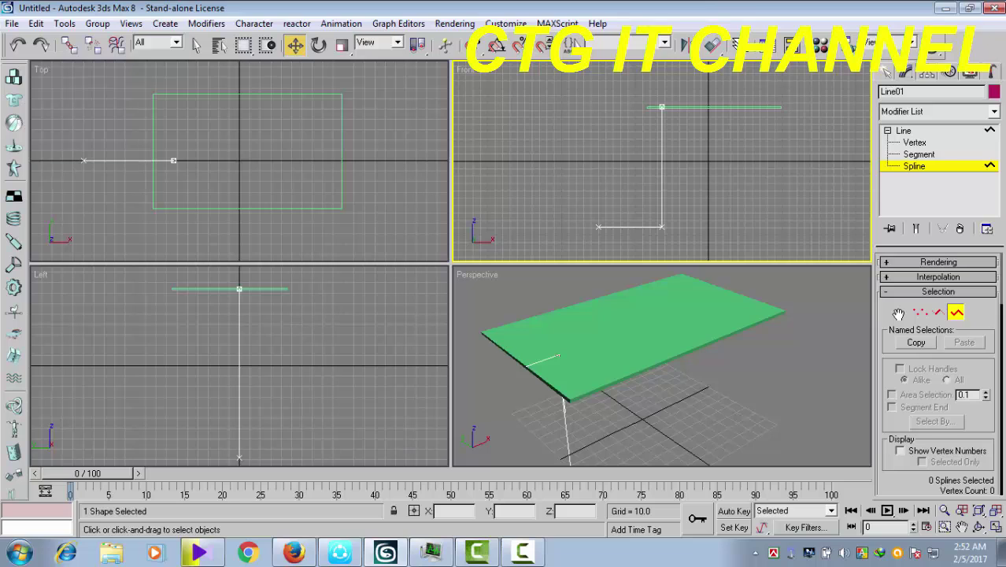
scroll(899, 314, "down", 3)
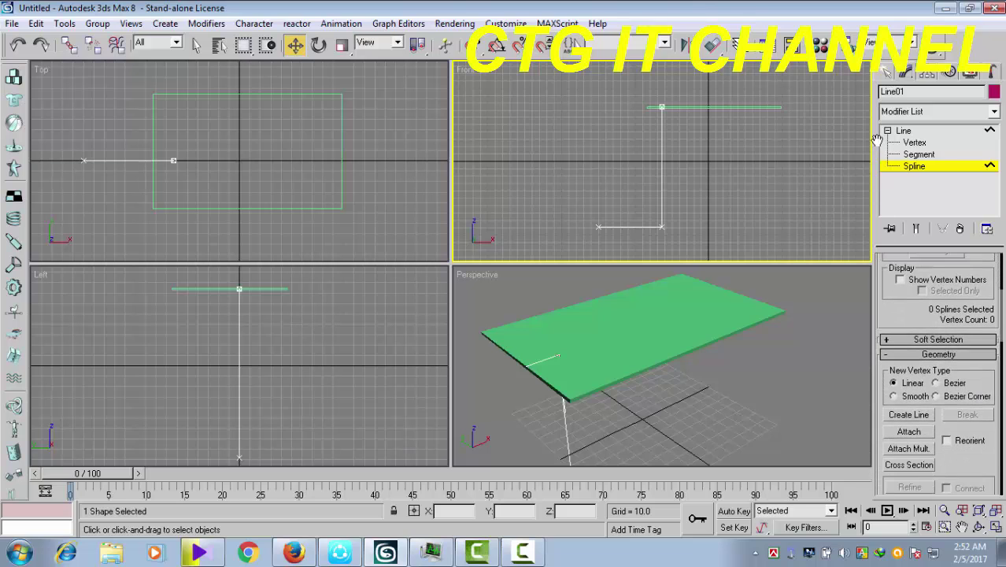
scroll(921, 372, "down", 1)
scroll(938, 402, "down", 1)
scroll(940, 403, "down", 1)
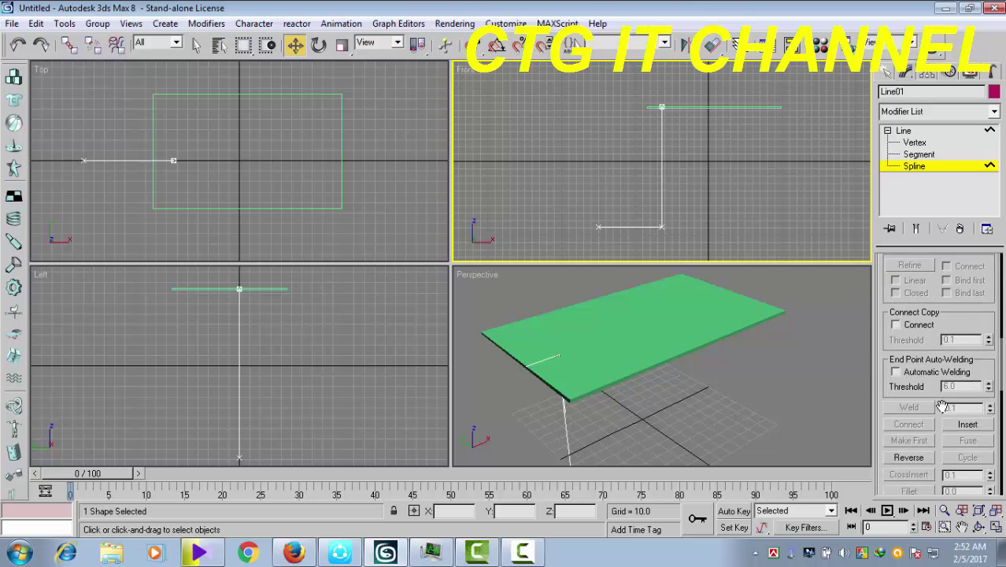
scroll(945, 411, "down", 1)
scroll(923, 473, "down", 1)
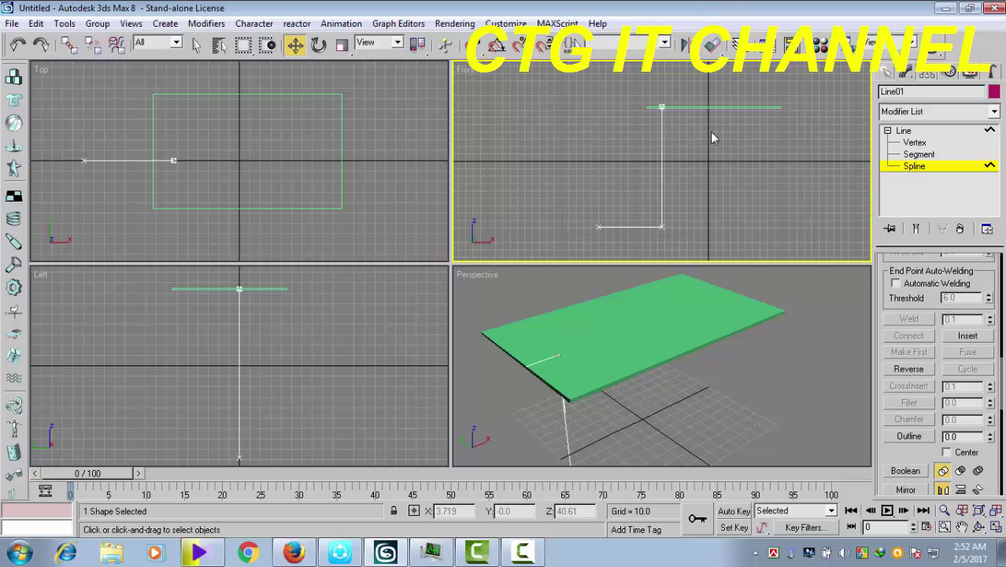
left_click_drag(566, 209, 630, 236)
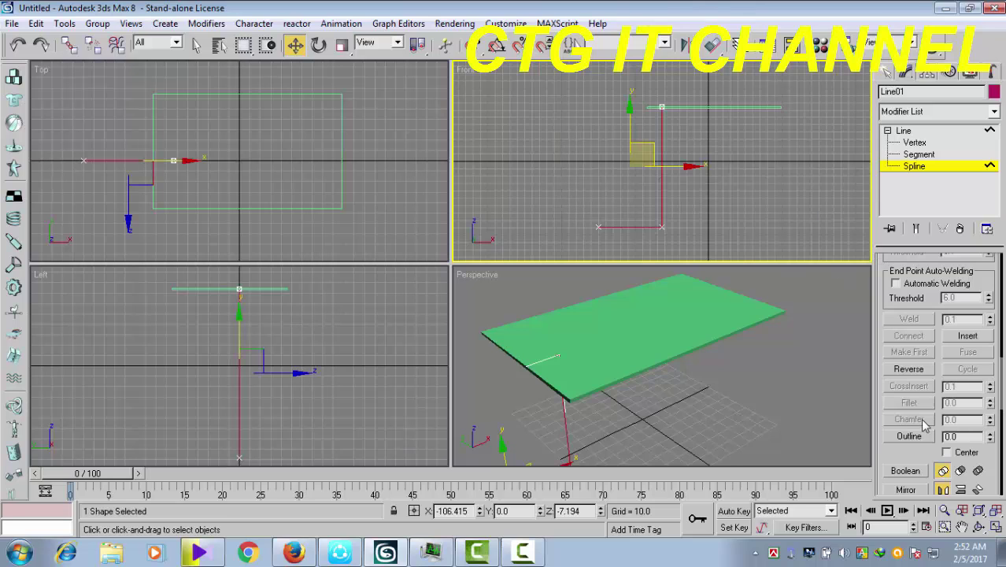
Outline the L-shaped spline into a thin closed double-line profile.
left_click(909, 436)
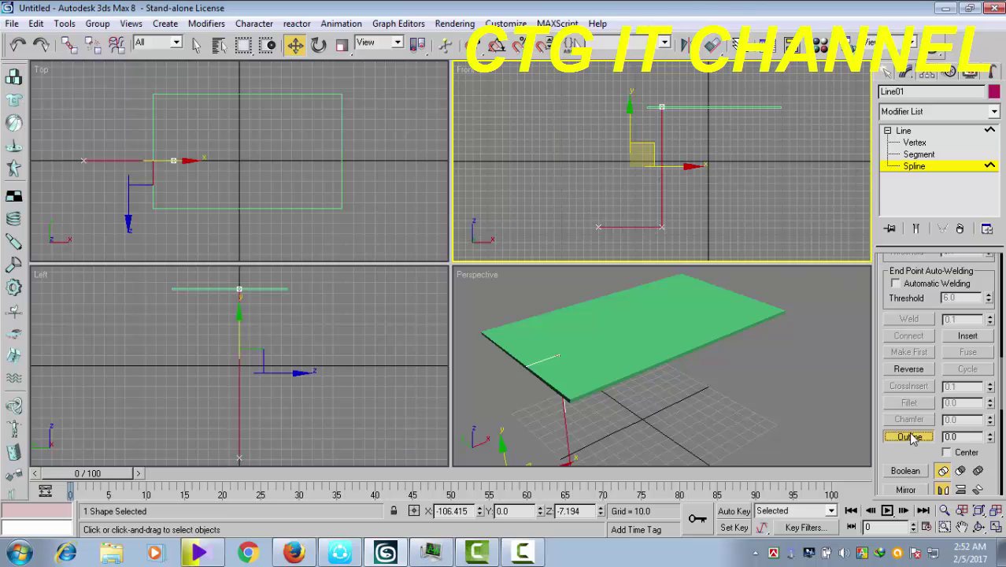
middle_click_drag(690, 185, 657, 184)
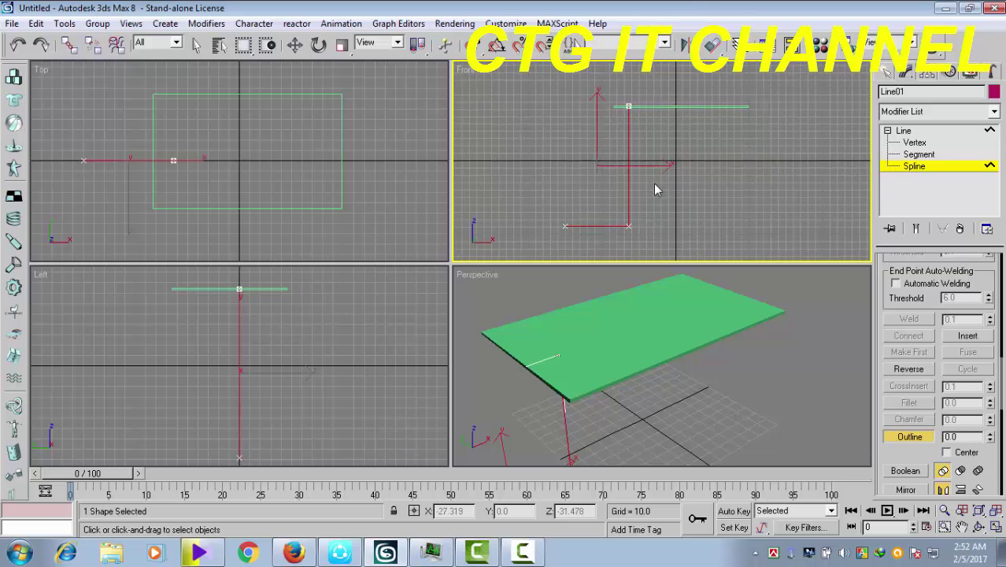
scroll(654, 184, "up", 2)
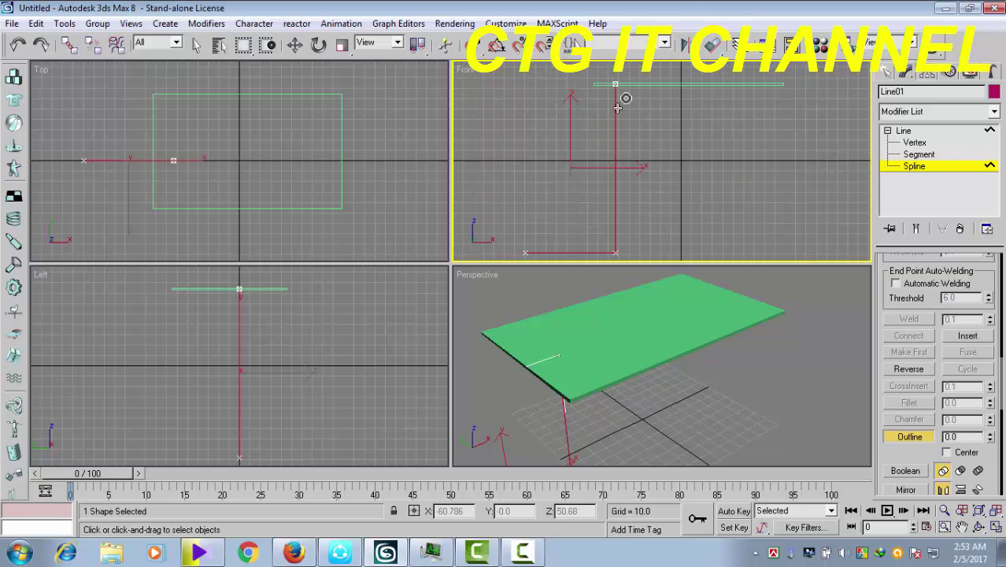
left_click_drag(618, 108, 623, 113)
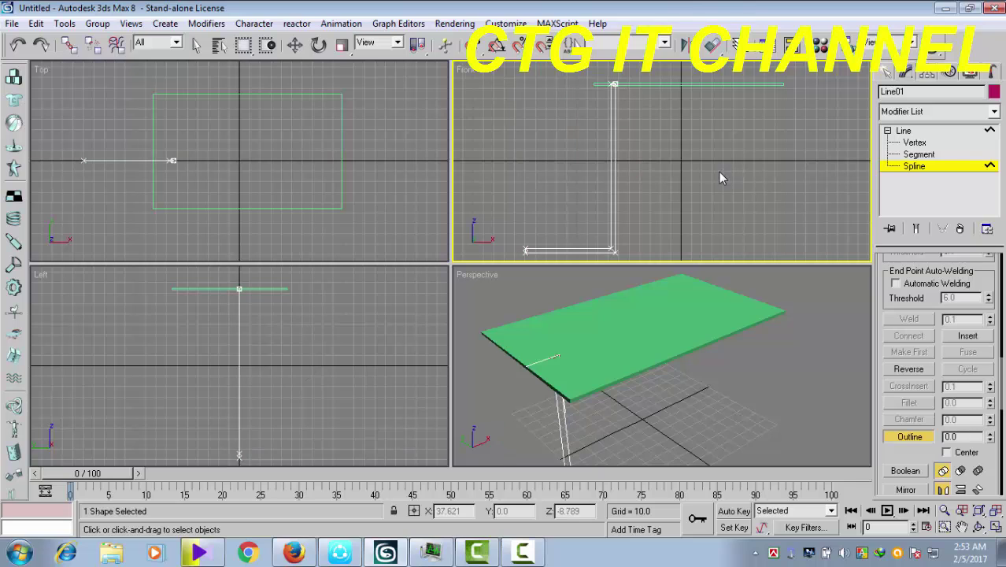
middle_click_drag(702, 192, 692, 173)
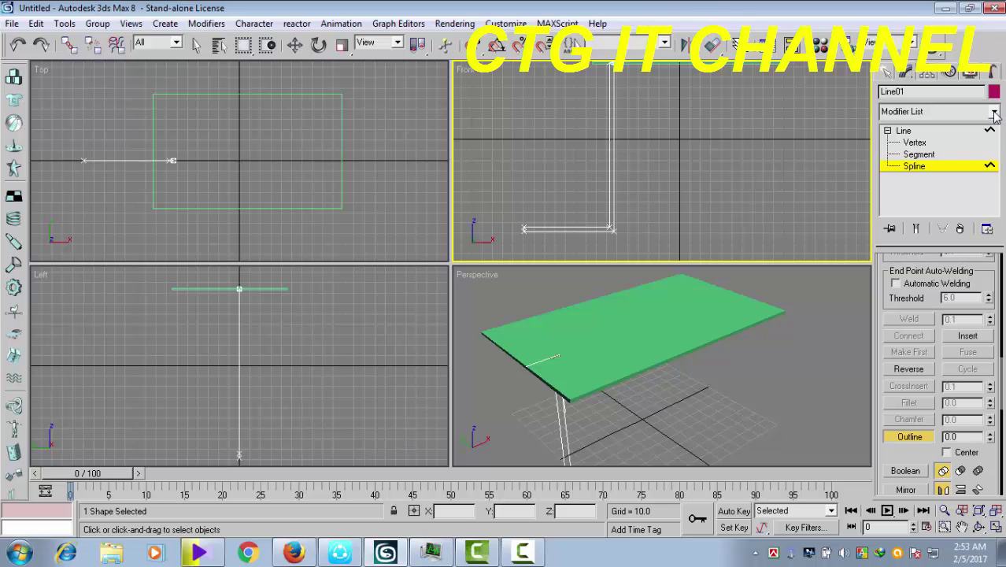
Add an Extrude modifier to Line01, making a 2.0-thick leg solid under the tabletop.
left_click(995, 111)
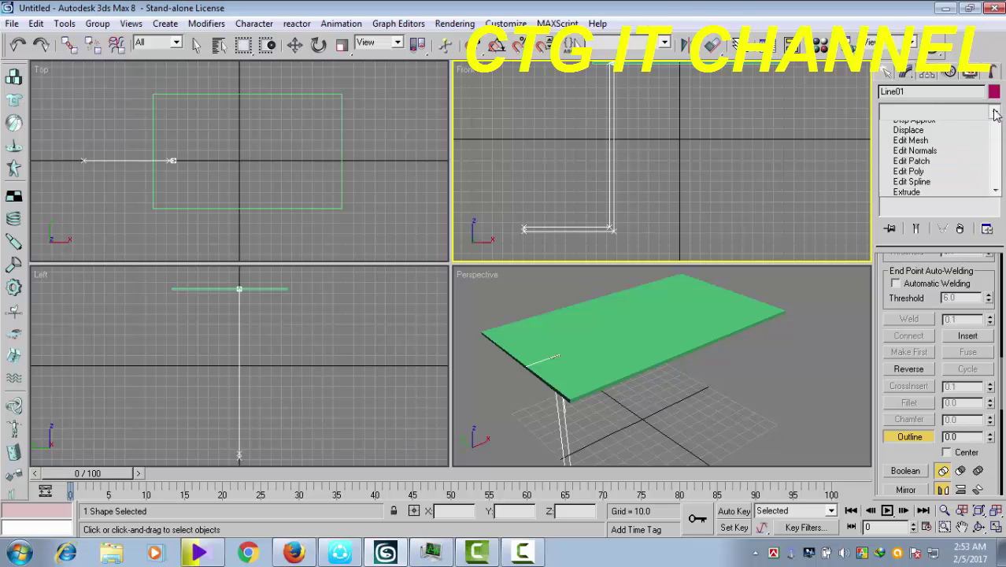
scroll(965, 412, "down", 4)
scroll(965, 418, "up", 1)
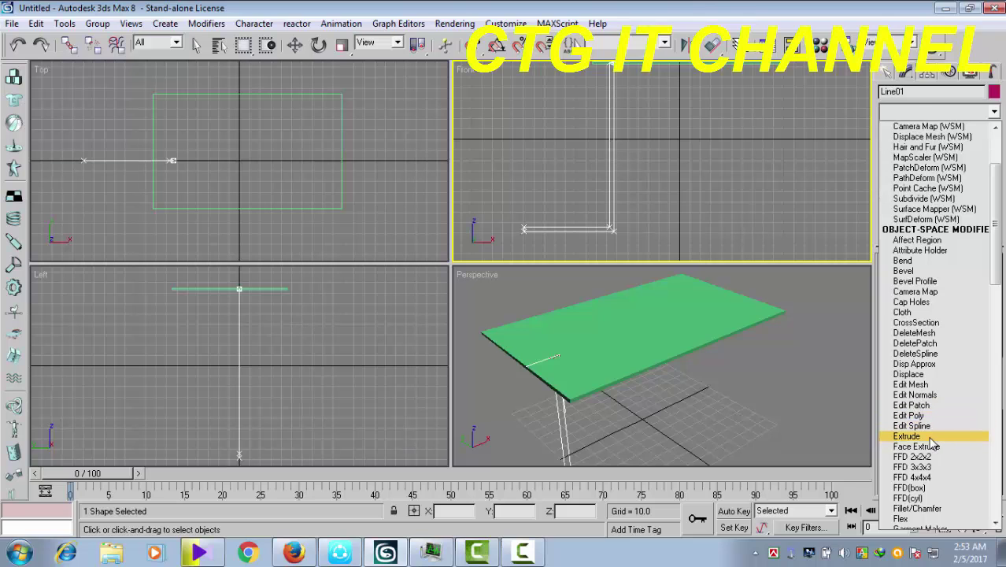
left_click(930, 437)
middle_click(698, 424)
scroll(693, 404, "down", 1)
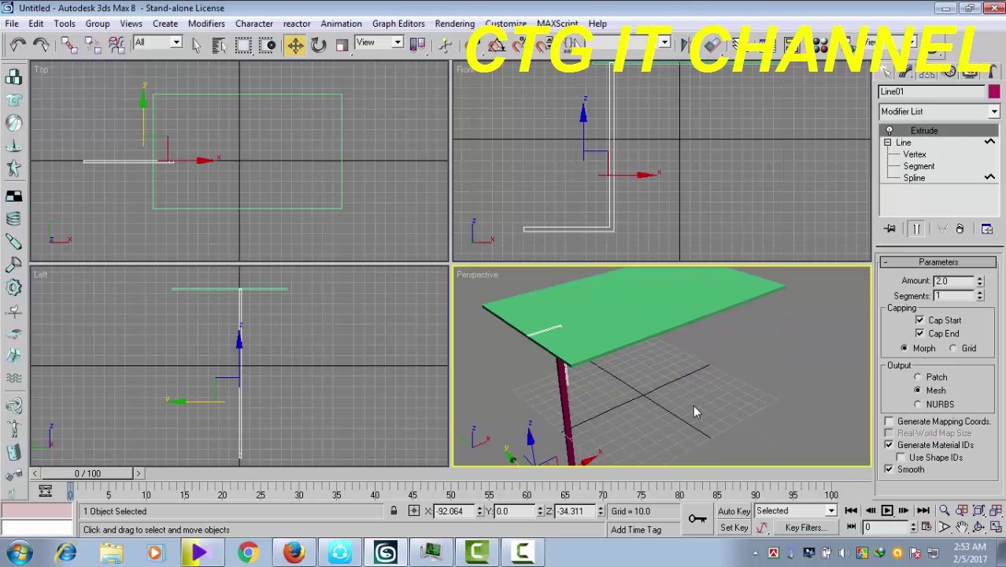
scroll(692, 414, "down", 1)
middle_click_drag(693, 409, 687, 384)
scroll(687, 389, "down", 1)
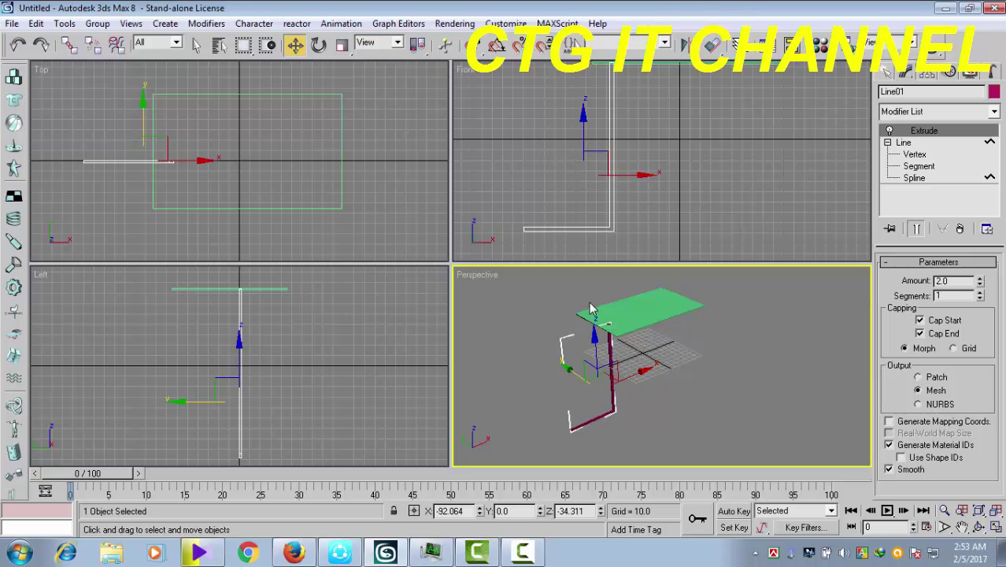
scroll(639, 315, "up", 1)
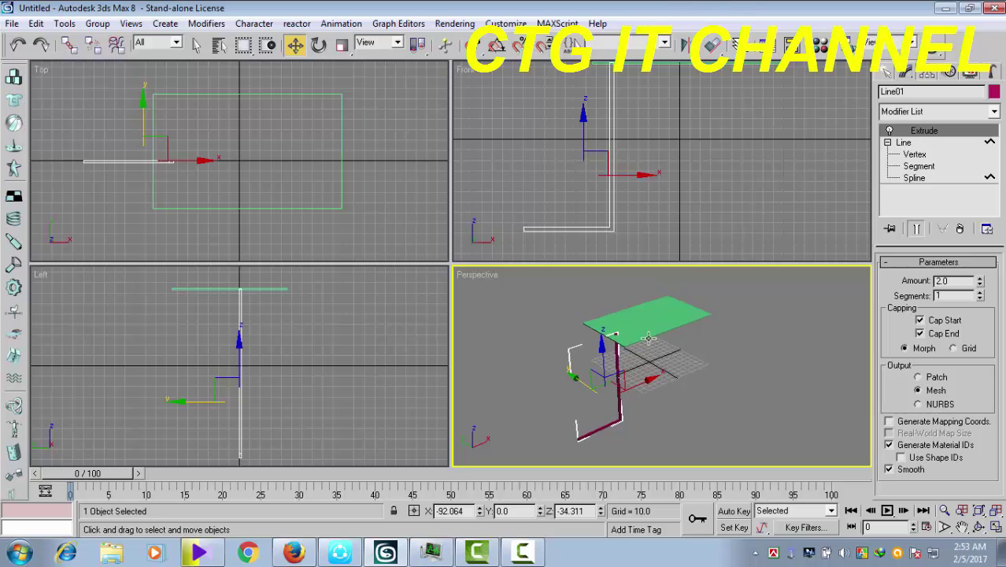
scroll(648, 337, "up", 1)
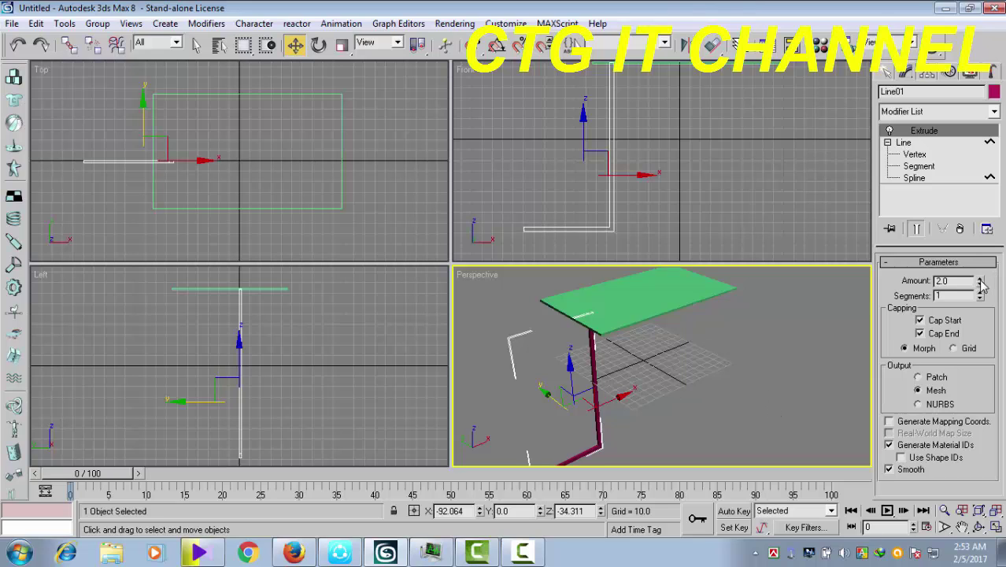
Increase the leg's extrusion Amount to about 75.5.
left_click_drag(980, 283, 980, 197)
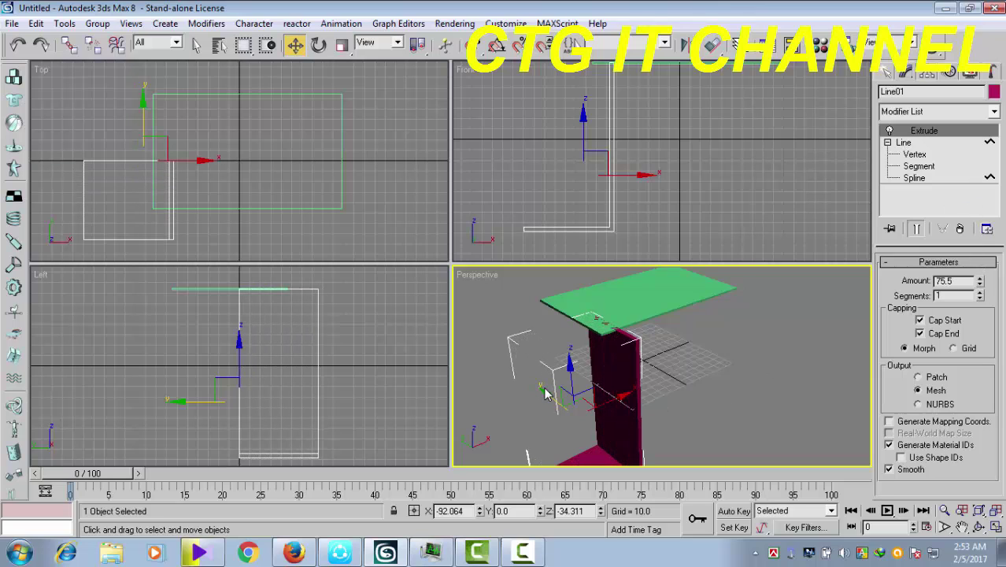
left_click(641, 399)
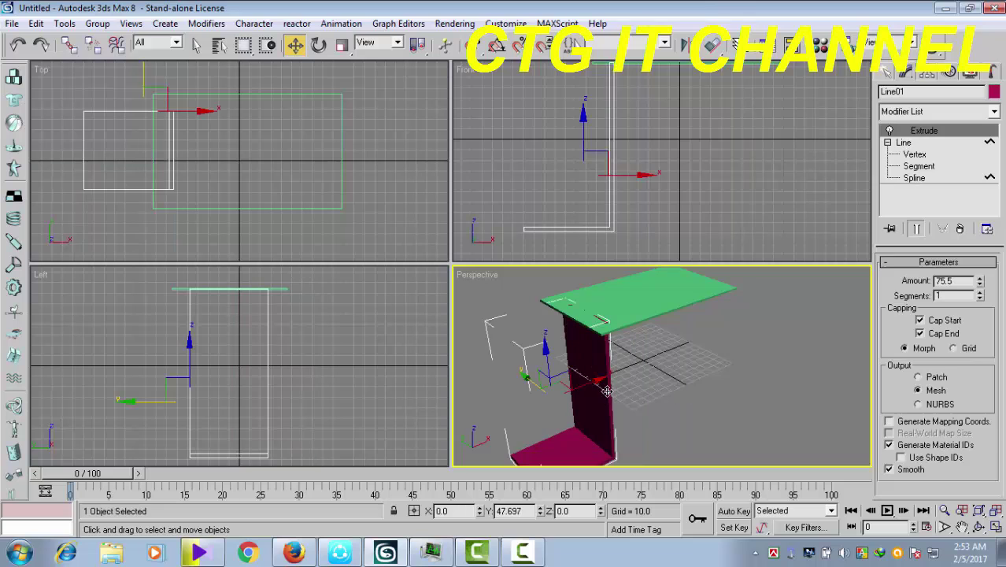
middle_click_drag(620, 411, 659, 408)
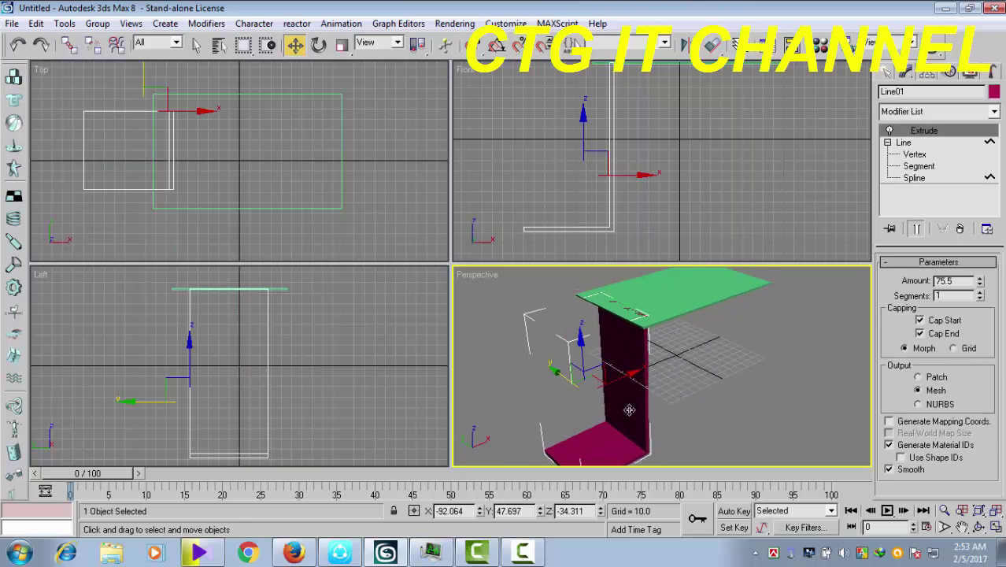
scroll(659, 407, "up", 3)
right_click(653, 214)
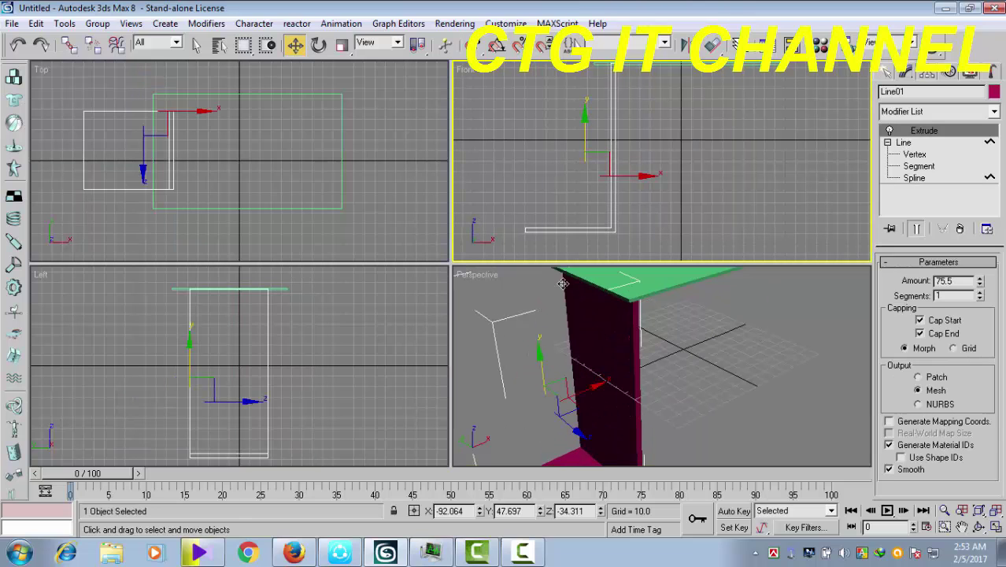
mouse_move(299, 231)
middle_mouse_down()
mouse_move(321, 225)
mouse_move(266, 226)
middle_mouse_up()
scroll(321, 229, "down", 2)
mouse_move(219, 181)
middle_mouse_down()
mouse_move(231, 173)
mouse_move(208, 168)
middle_mouse_up()
scroll(197, 150, "up", 2)
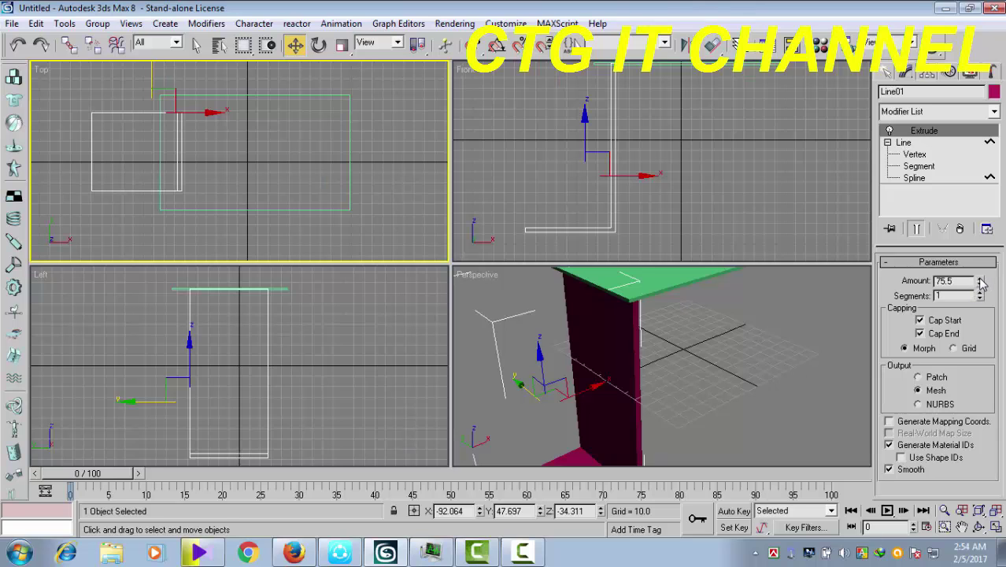
Deepen the leg's extrusion to 107.5 and slide it further under the tabletop.
left_click_drag(981, 282, 981, 237)
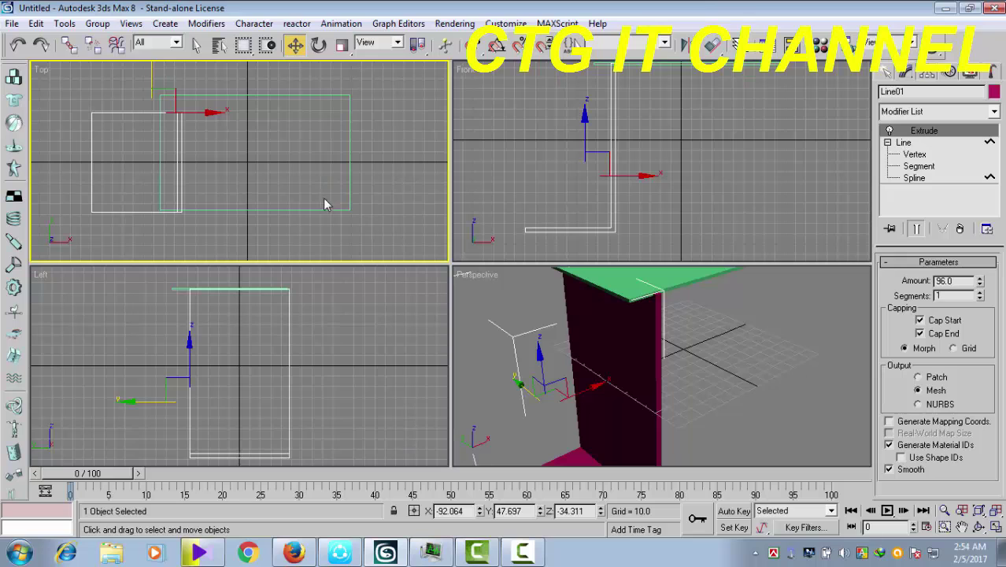
left_click_drag(151, 81, 151, 67)
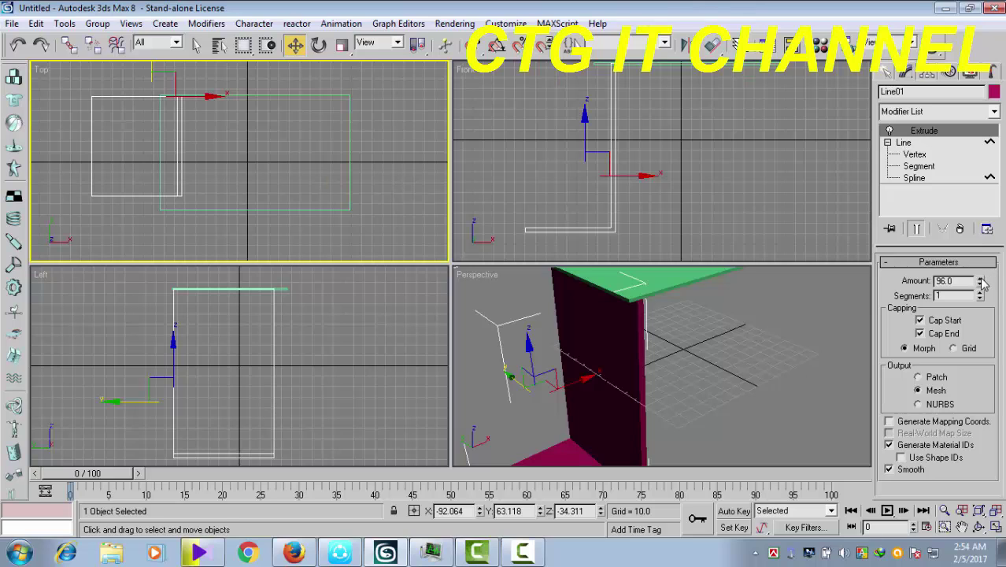
left_click_drag(981, 278, 984, 281)
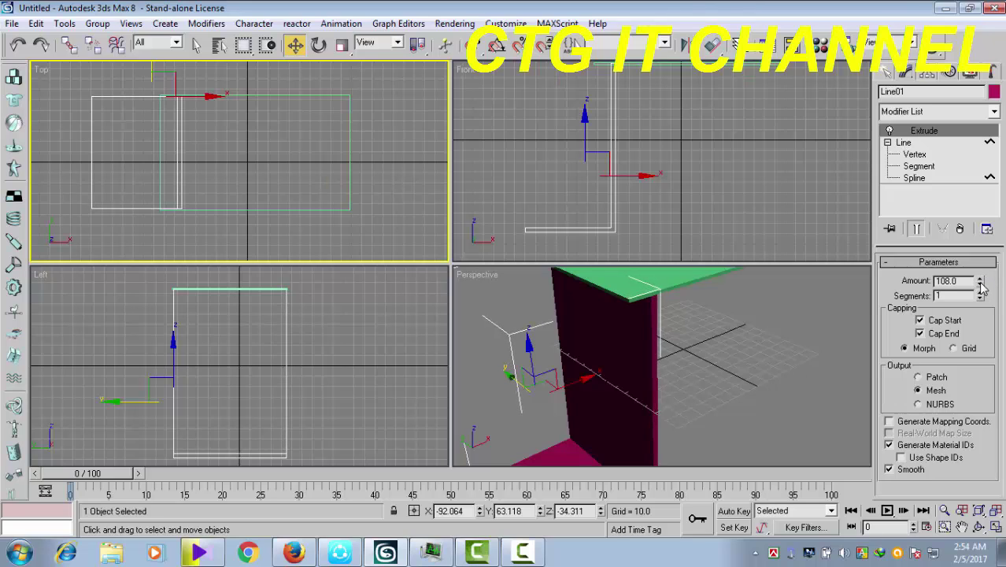
left_click(981, 291)
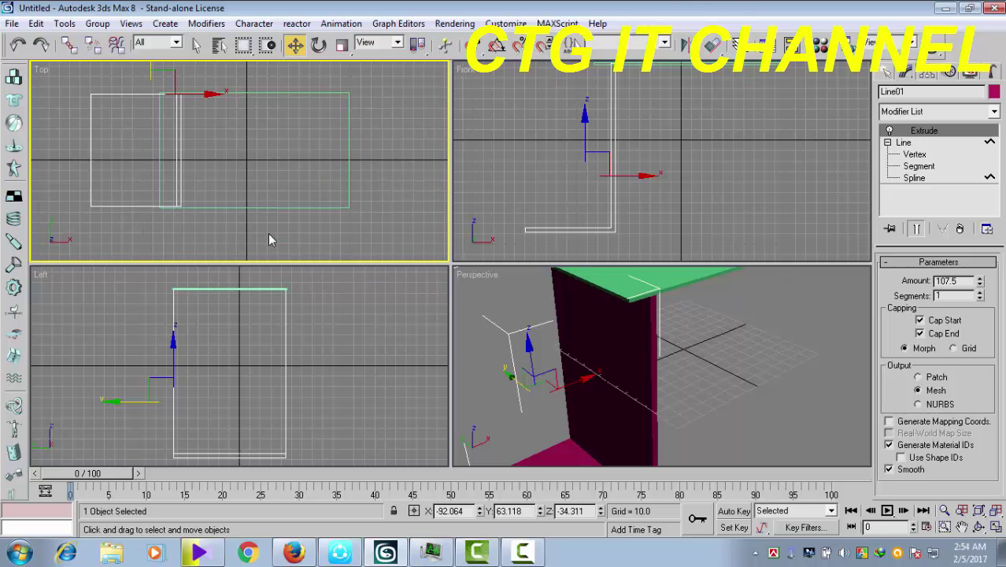
middle_click_drag(260, 228, 270, 245)
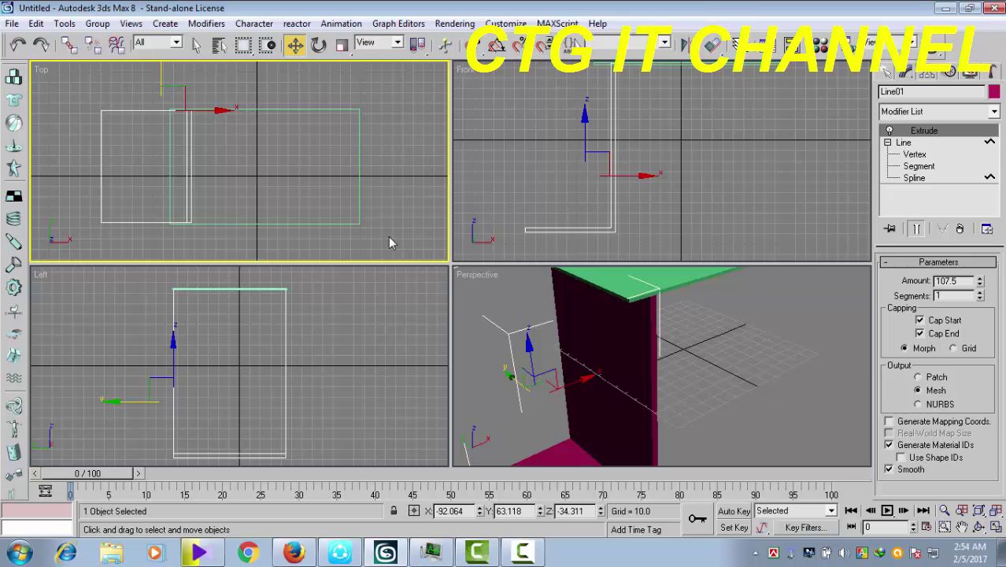
Region-select both the tabletop and the leg in the Front view.
middle_click(691, 194)
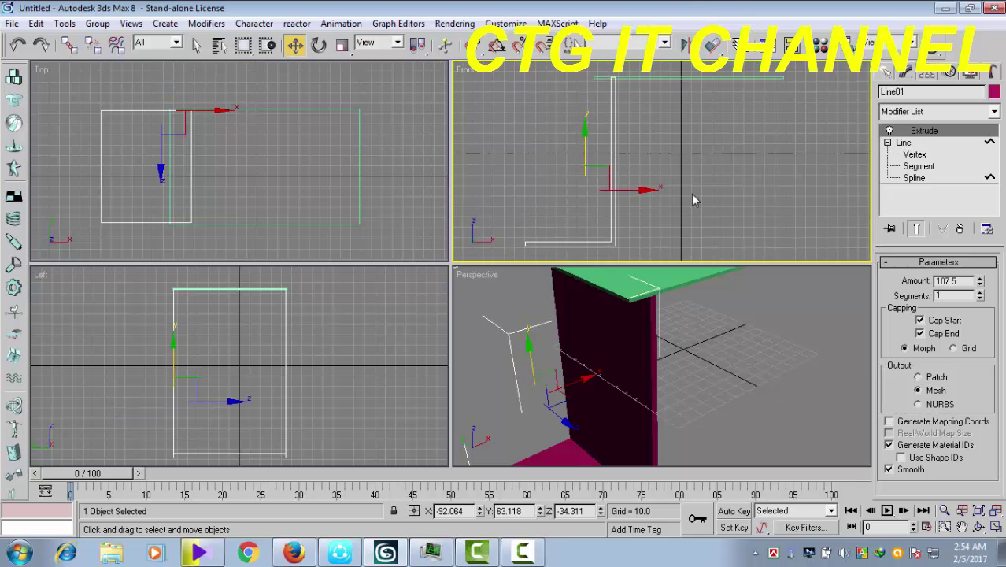
scroll(690, 192, "down", 2)
middle_click_drag(721, 207, 680, 199)
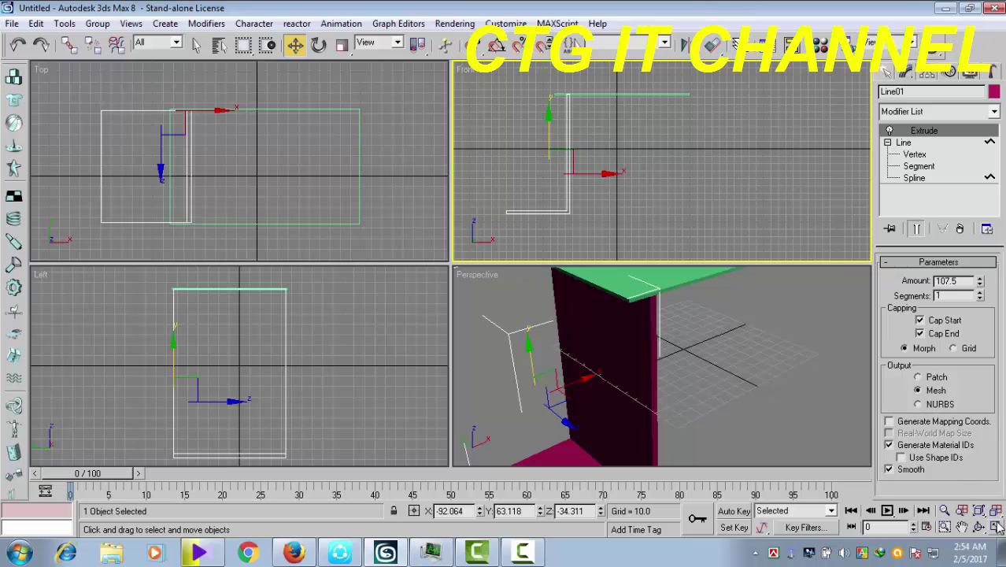
scroll(703, 179, "down", 2)
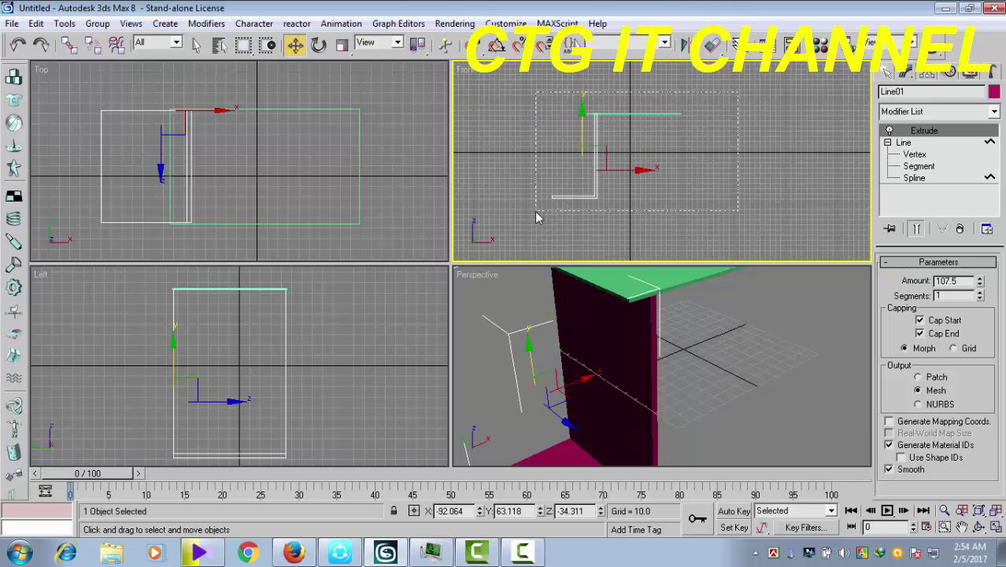
left_click_drag(736, 92, 536, 211)
middle_click_drag(634, 201, 634, 203)
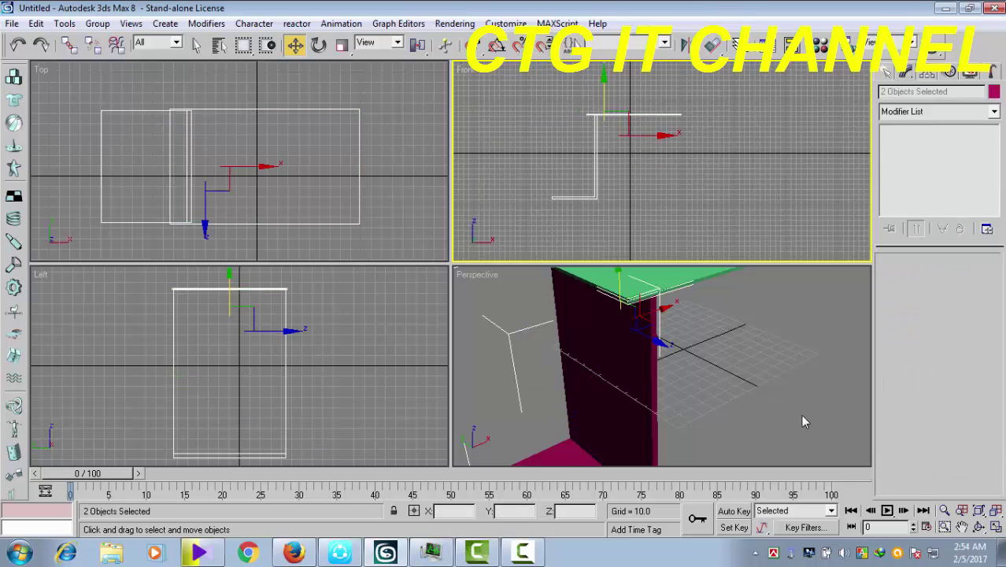
middle_click(696, 424)
scroll(697, 424, "down", 3)
middle_click_drag(732, 426, 725, 434)
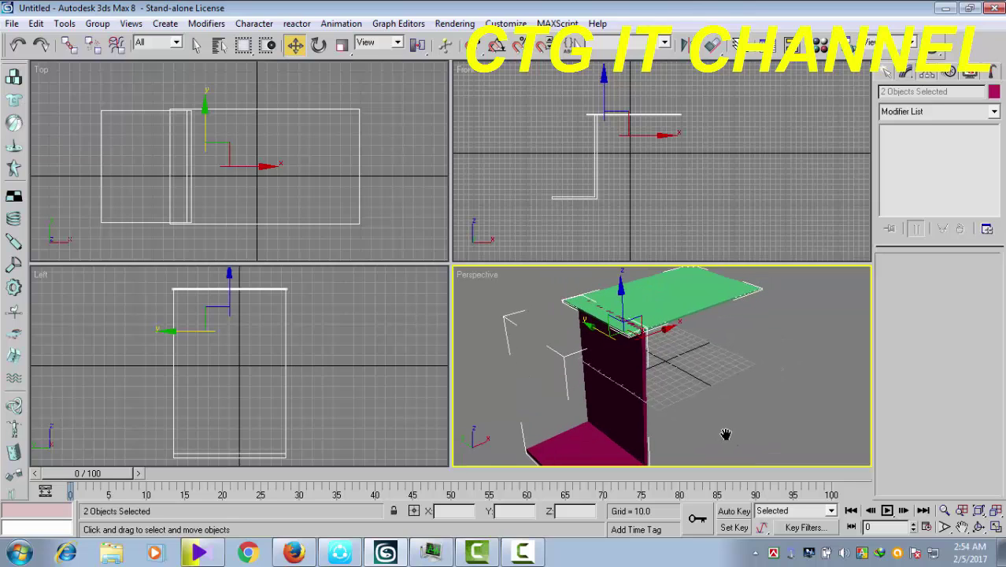
scroll(725, 427, "down", 2)
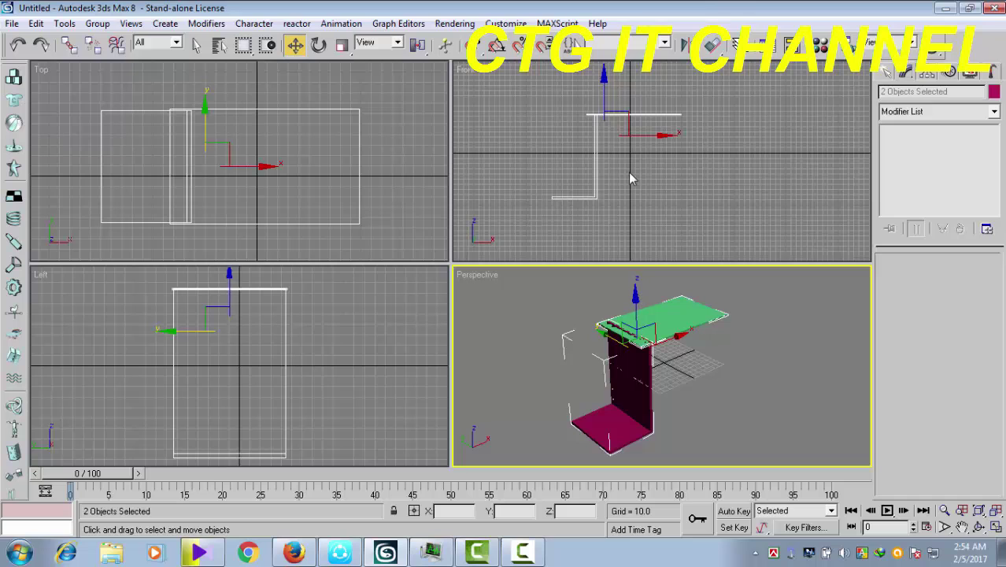
Move the tabletop and leg upward together along Y.
middle_click_drag(632, 173, 634, 185)
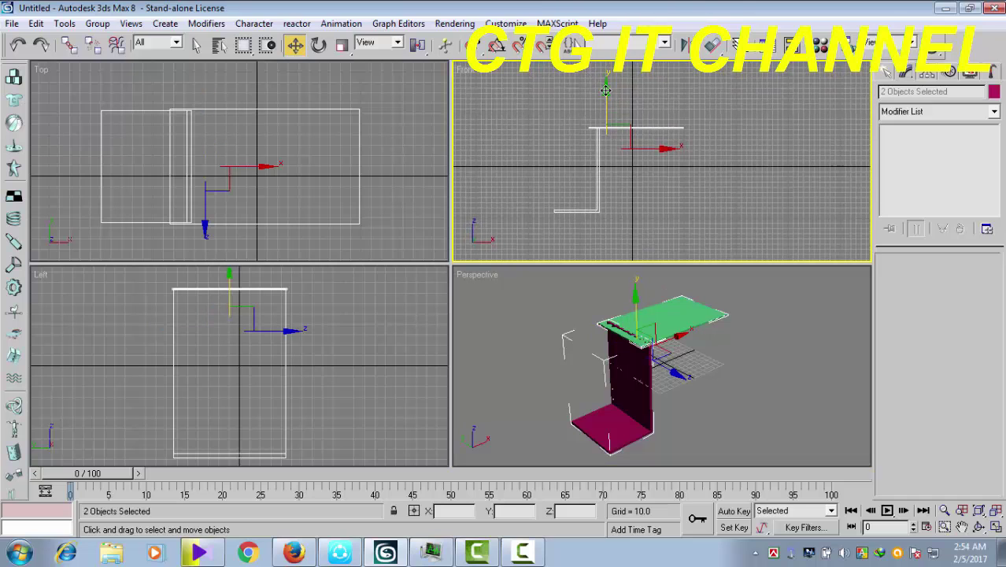
left_click_drag(605, 91, 608, 41)
middle_click_drag(695, 395, 683, 424)
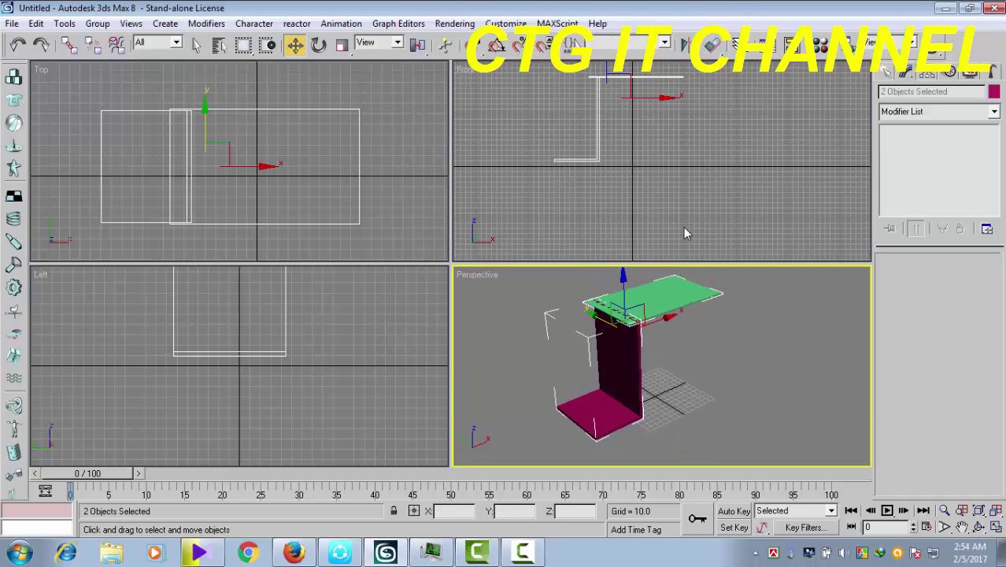
middle_click_drag(619, 235, 623, 224)
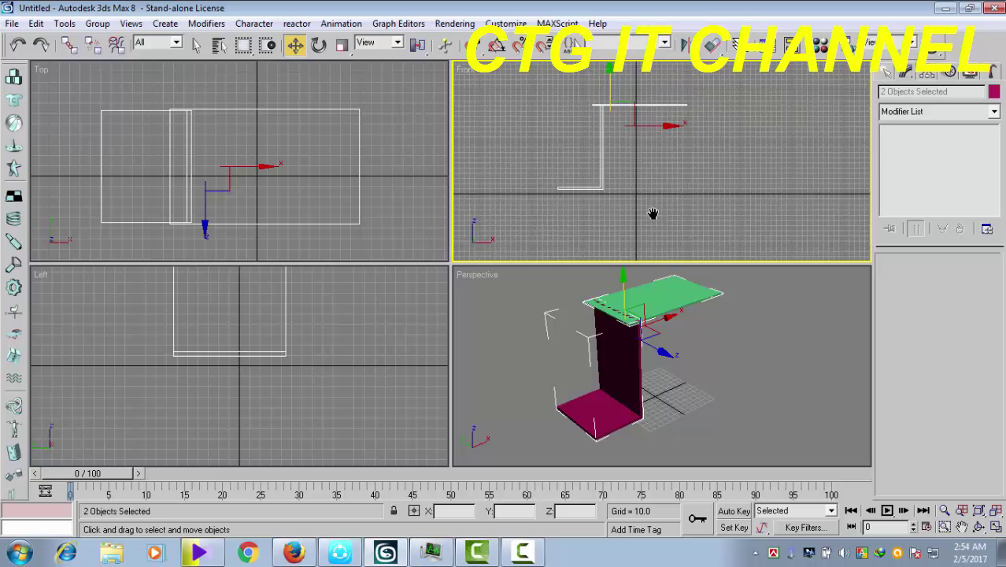
scroll(644, 208, "up", 4)
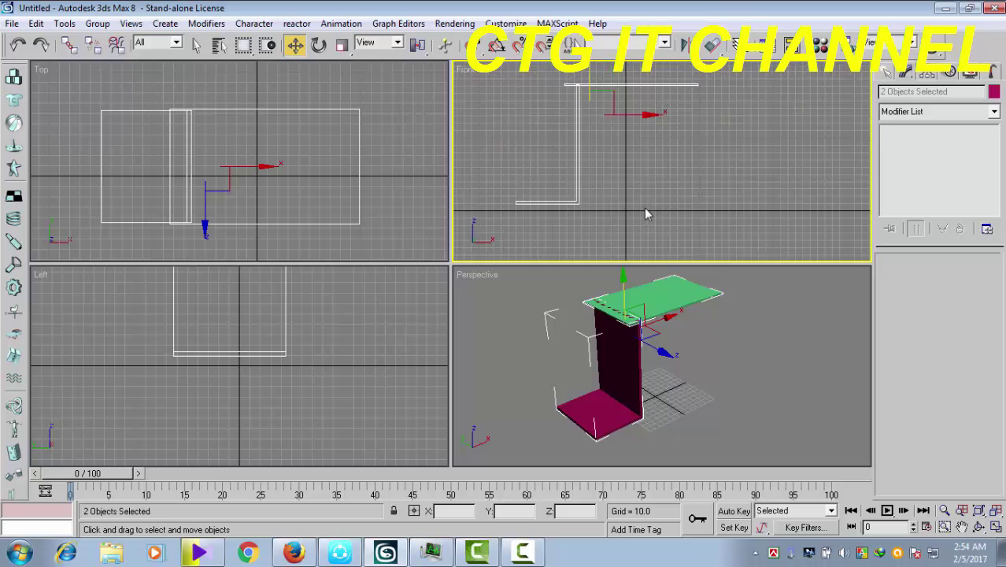
Deselect both pieces and select only the L-shaped leg, Line01.
left_click(740, 169)
middle_click_drag(754, 207, 735, 169)
left_click_drag(635, 139, 547, 190)
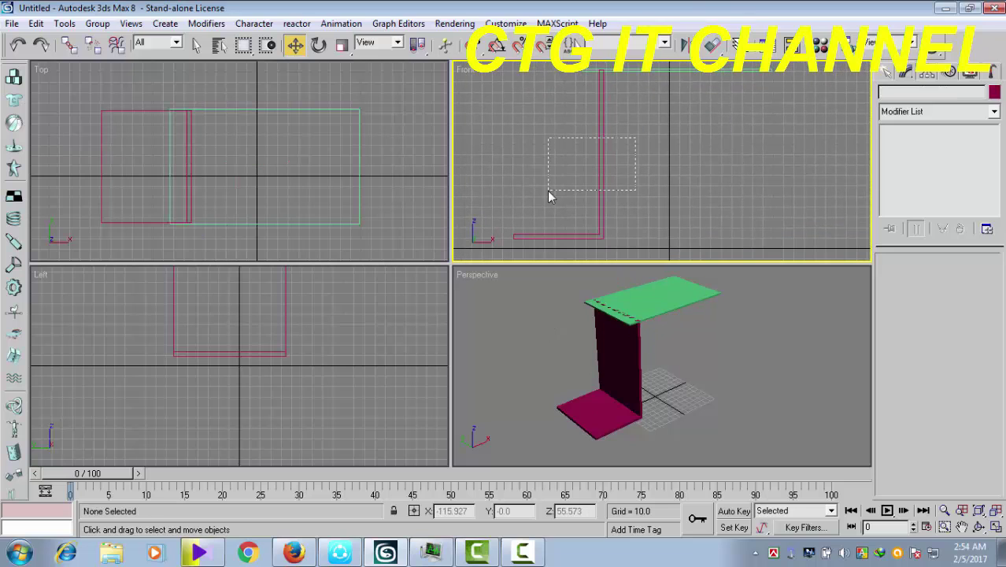
middle_click_drag(700, 203, 692, 209)
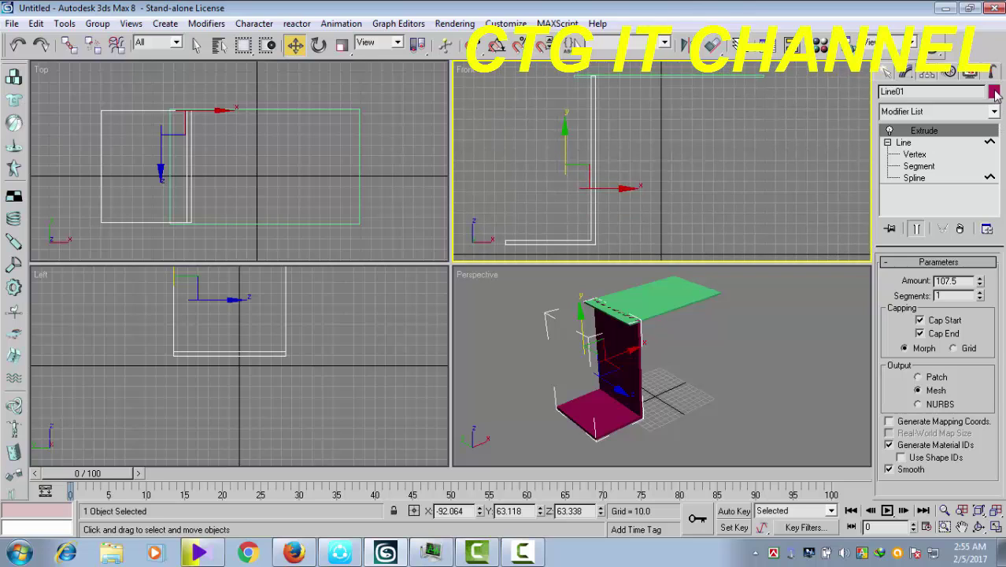
Change Line01's object colour from magenta to blue in the Object Color dialog.
left_click(994, 93)
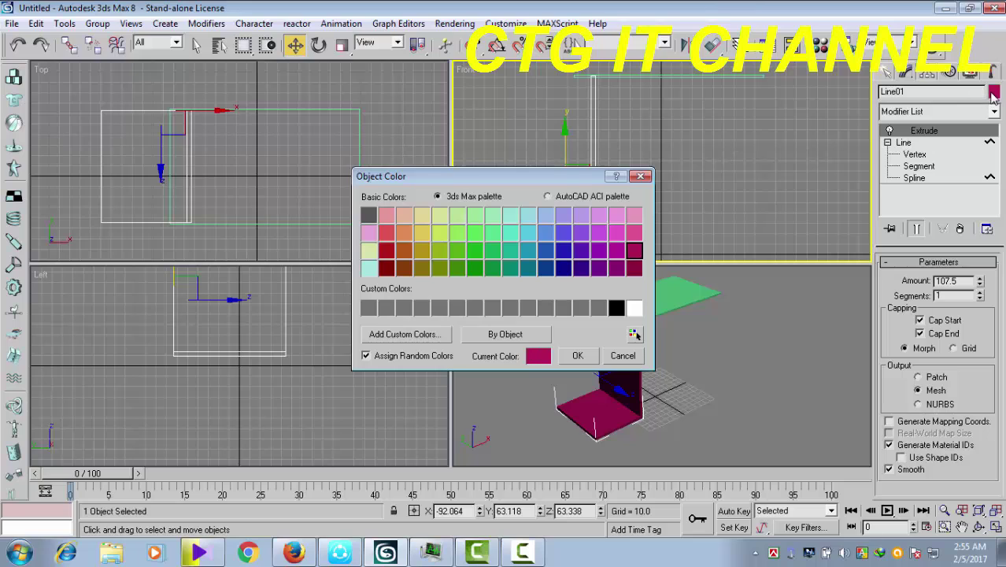
left_click(493, 234)
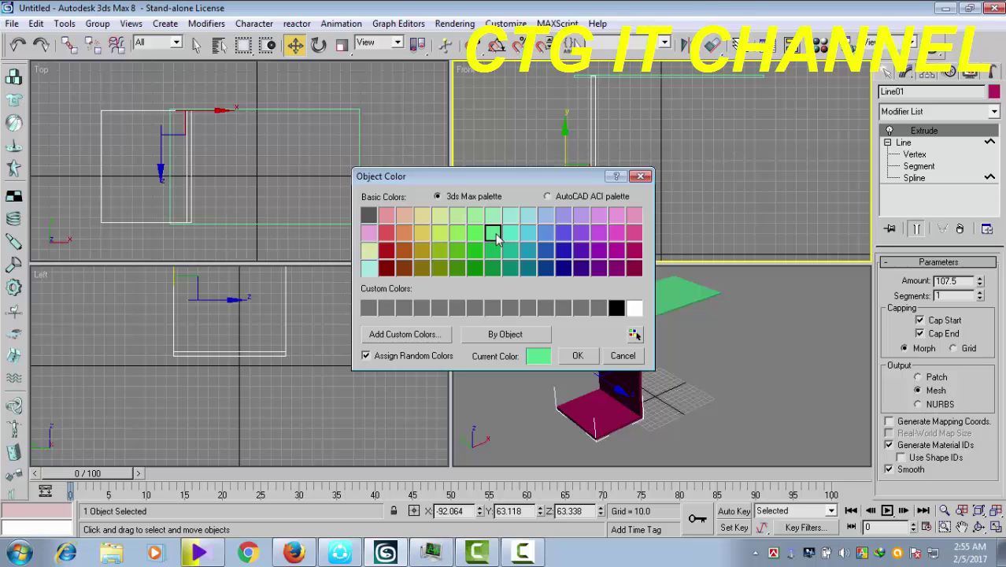
mouse_move(593, 173)
left_mouse_down()
mouse_move(408, 220)
mouse_move(460, 203)
left_mouse_up()
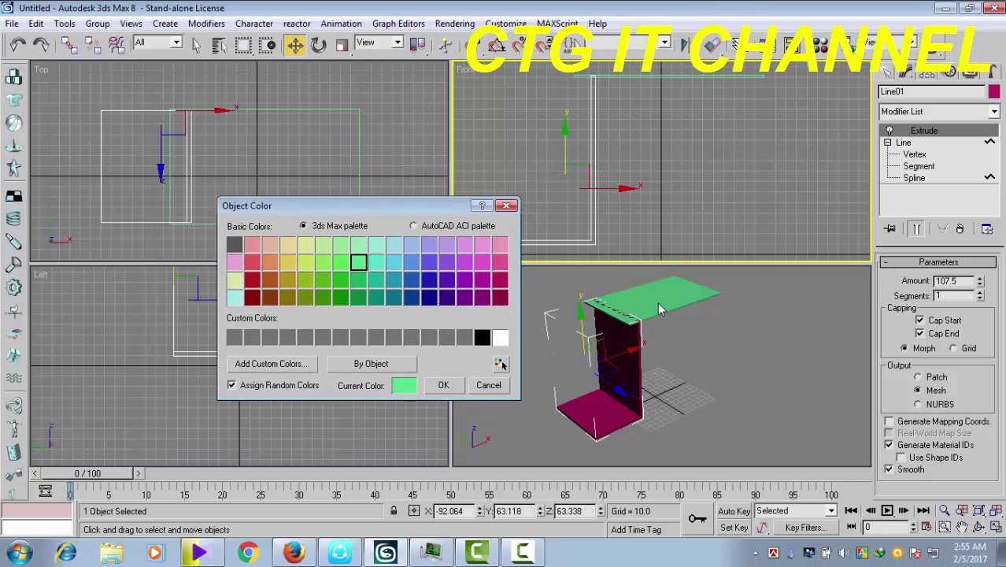
left_click(409, 263)
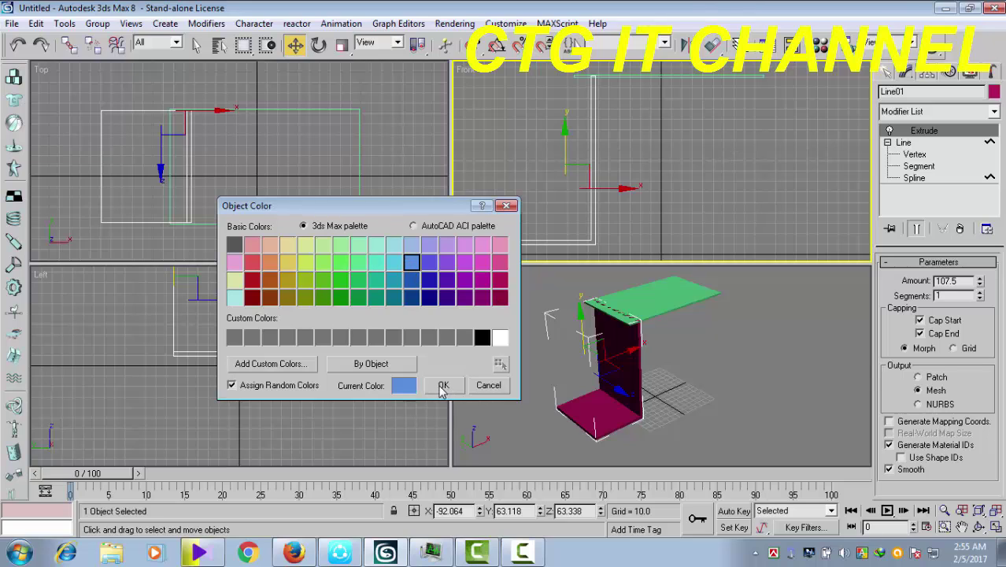
left_click(443, 385)
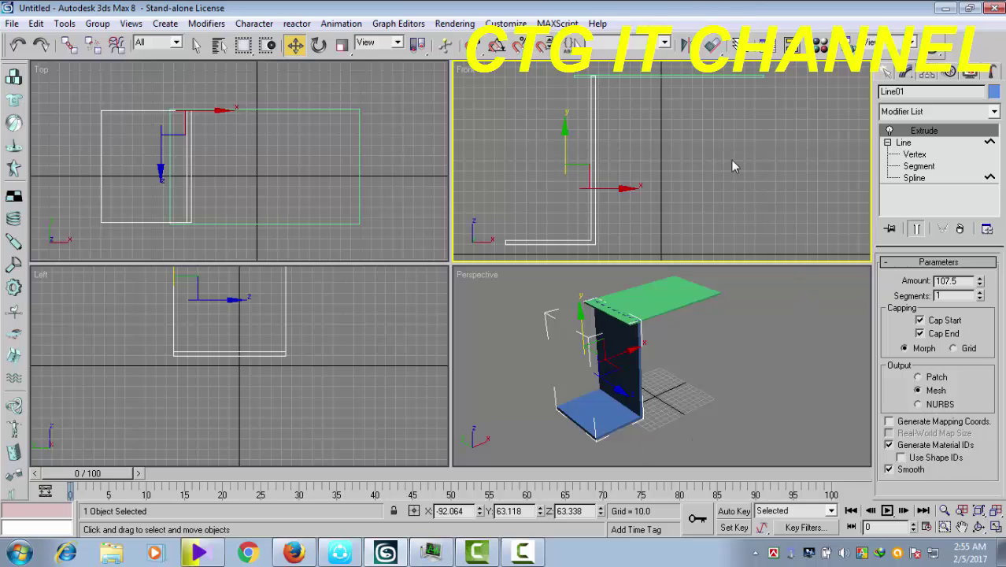
middle_click_drag(731, 162, 722, 173)
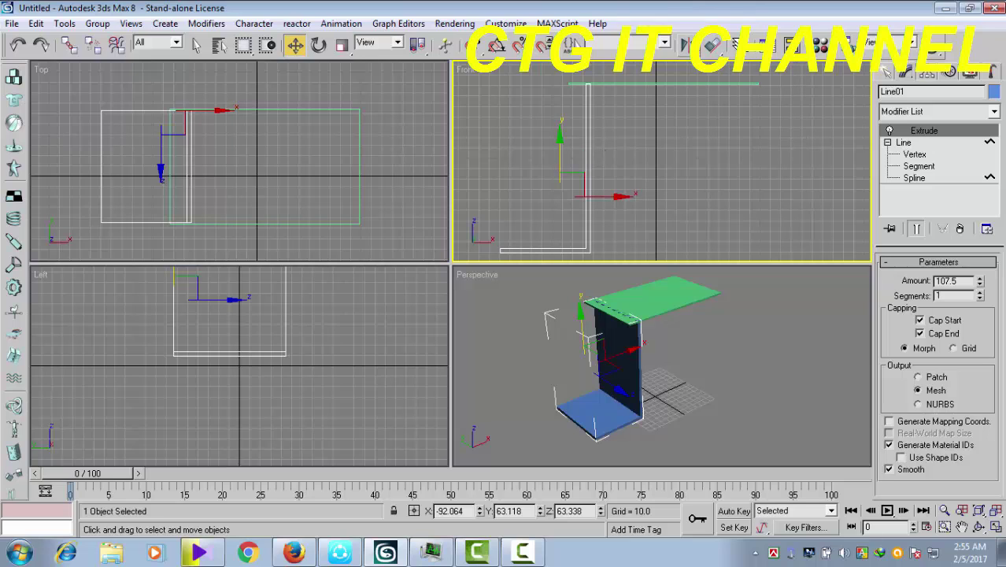
Mirror the blue leg as a copy (Line02) and slide it to the tabletop's right end.
left_click(686, 45)
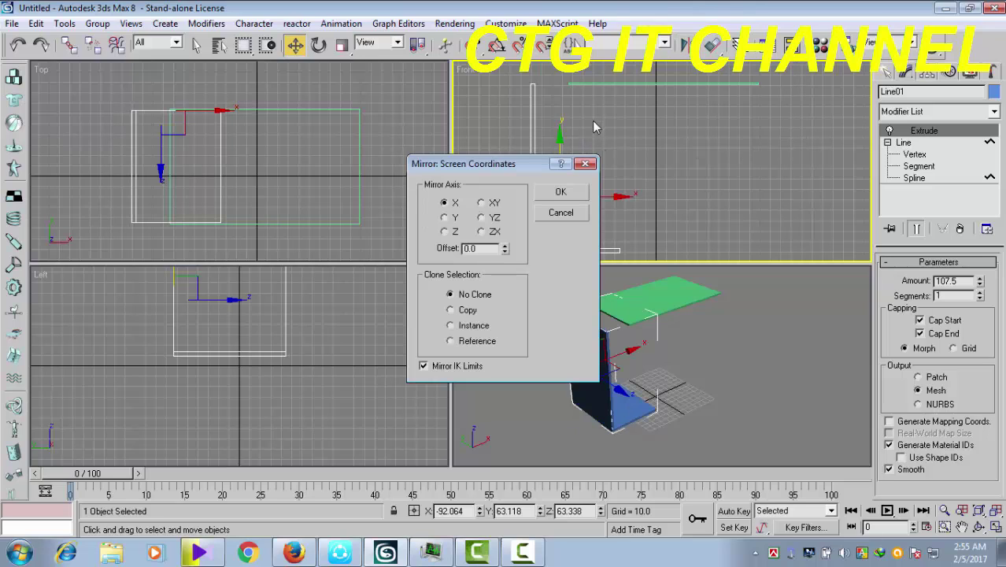
left_click_drag(528, 163, 255, 119)
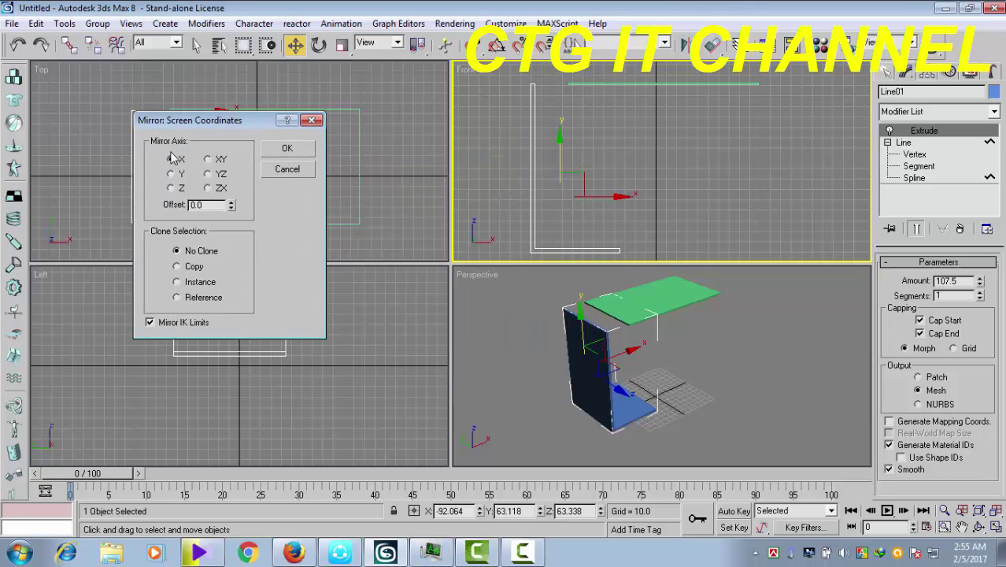
left_click(178, 267)
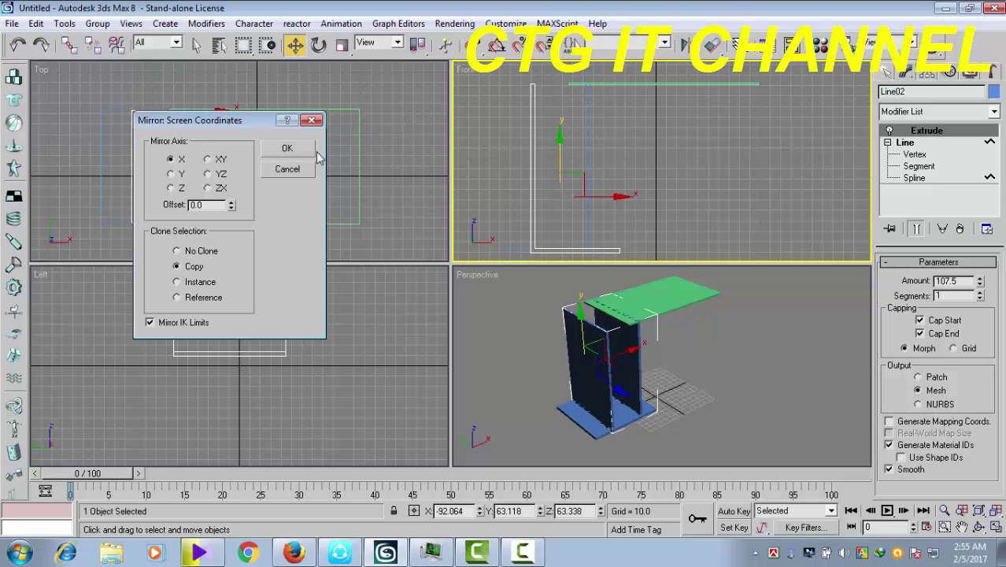
left_click(288, 150)
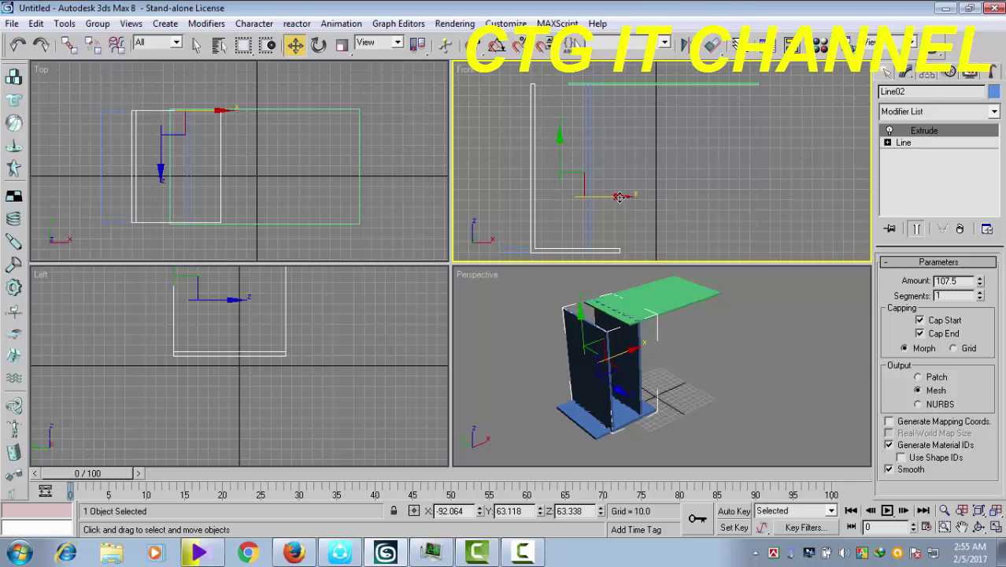
mouse_move(620, 197)
left_mouse_down()
mouse_move(770, 188)
mouse_move(760, 189)
left_mouse_up()
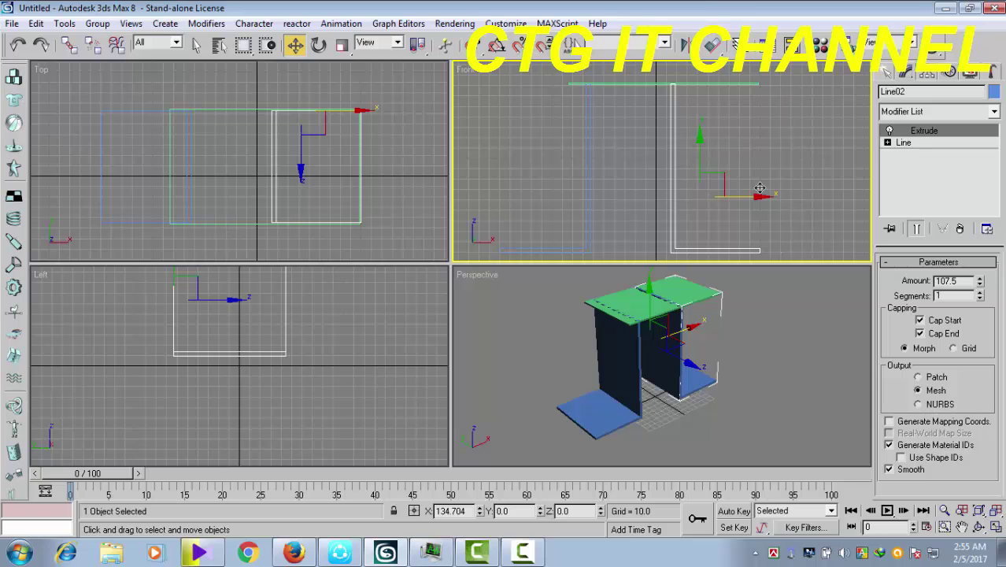
middle_click_drag(776, 216, 743, 205)
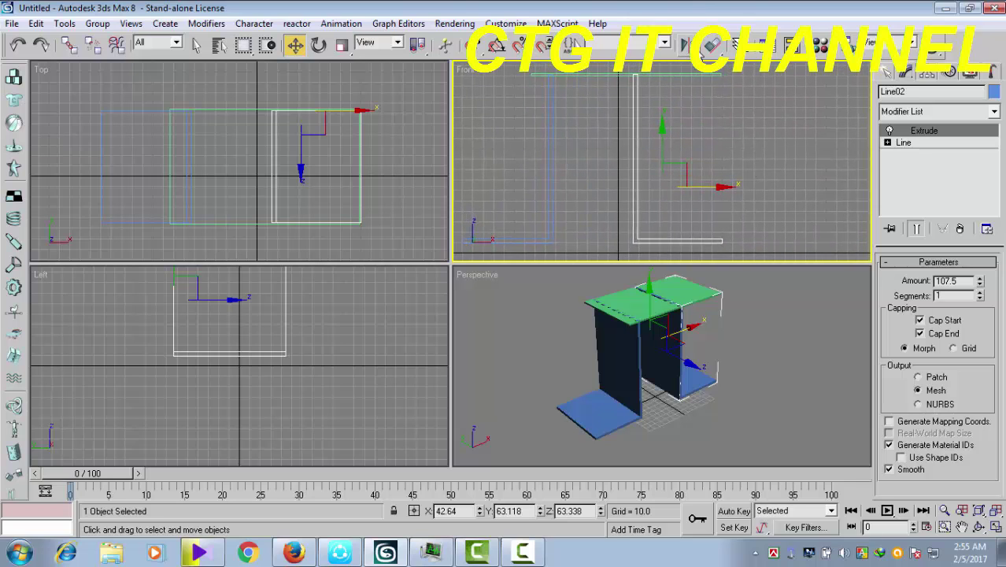
Mirror the leg copy again as a copy to create Line03.
left_click(687, 48)
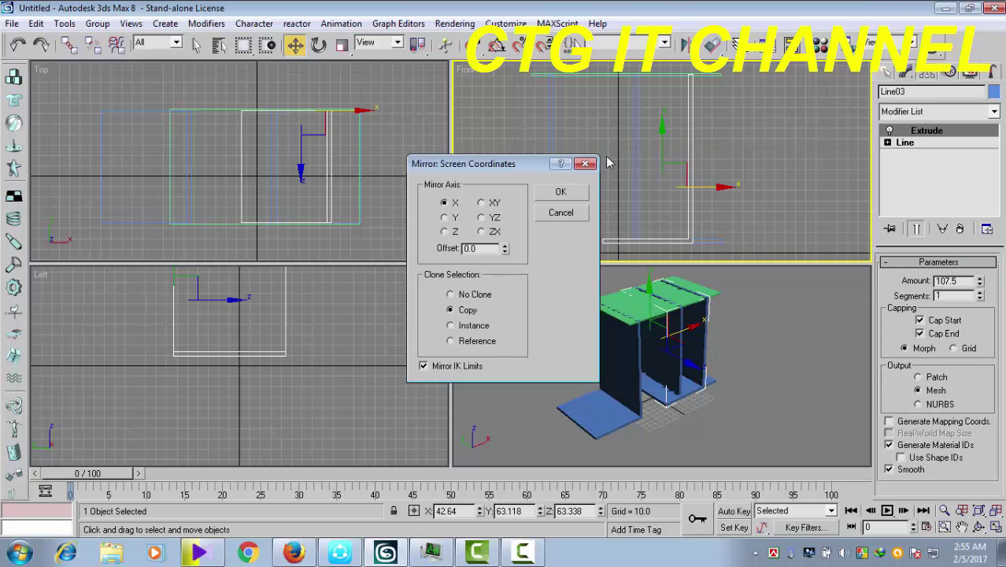
left_click(559, 194)
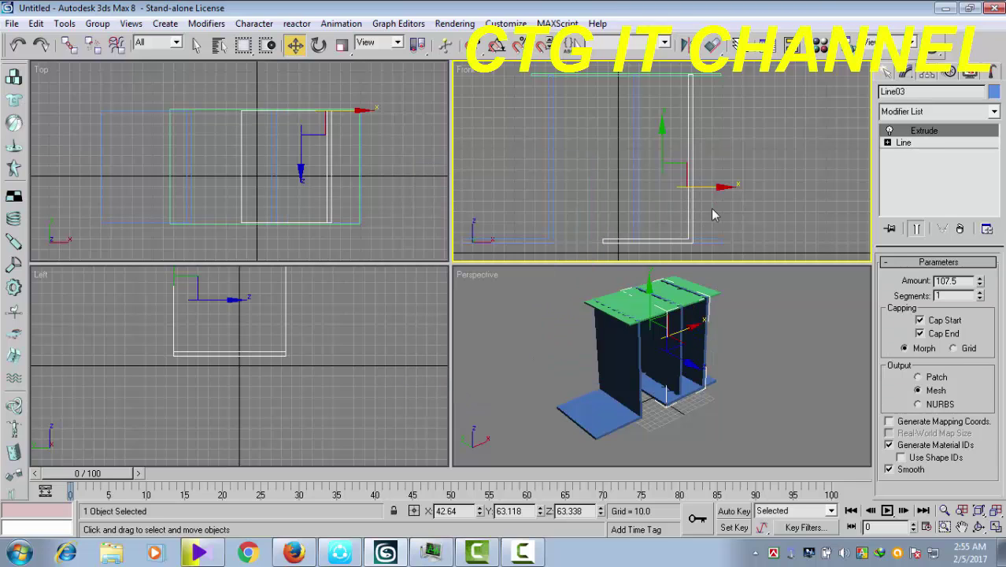
middle_click_drag(711, 209, 707, 209)
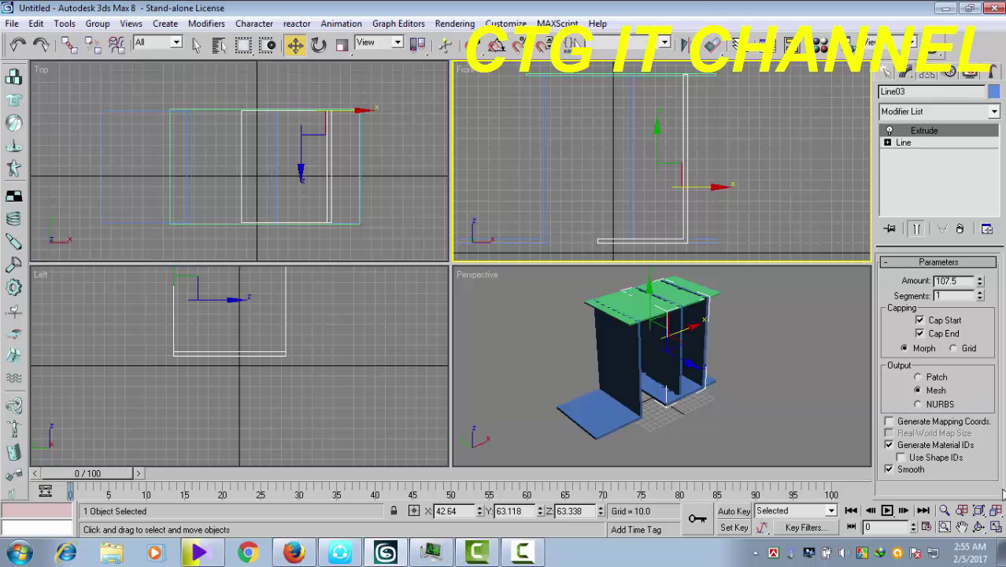
Maximize the Front view, shift Line03 slightly right, and enter its spline's Vertex sub-object level.
left_click(995, 527)
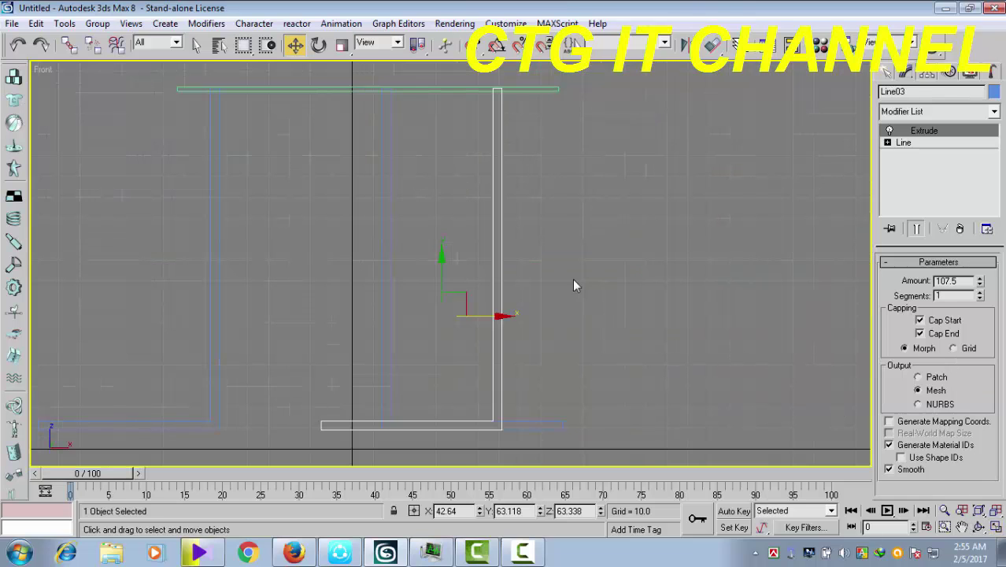
middle_click_drag(603, 344, 642, 333)
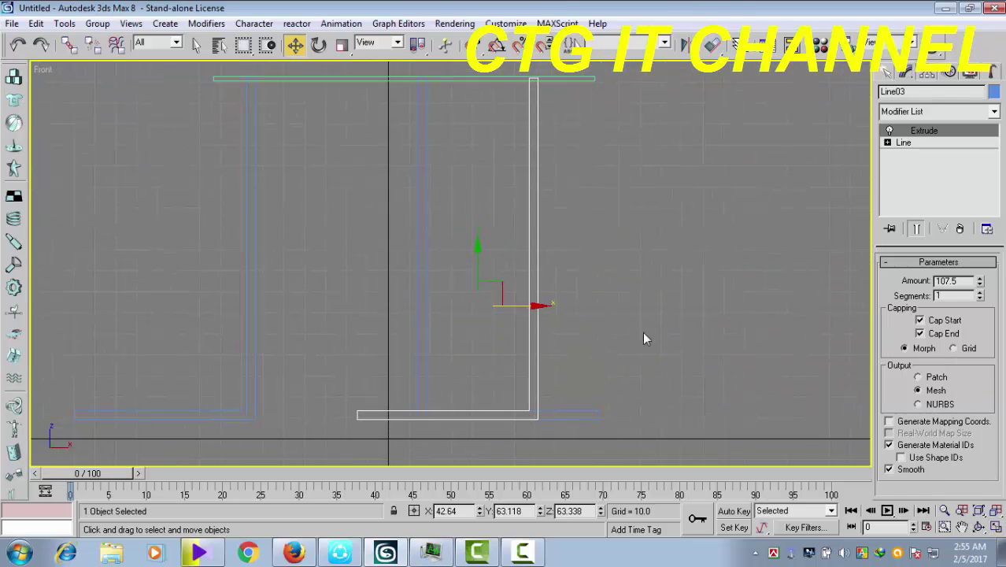
left_click_drag(536, 305, 575, 307)
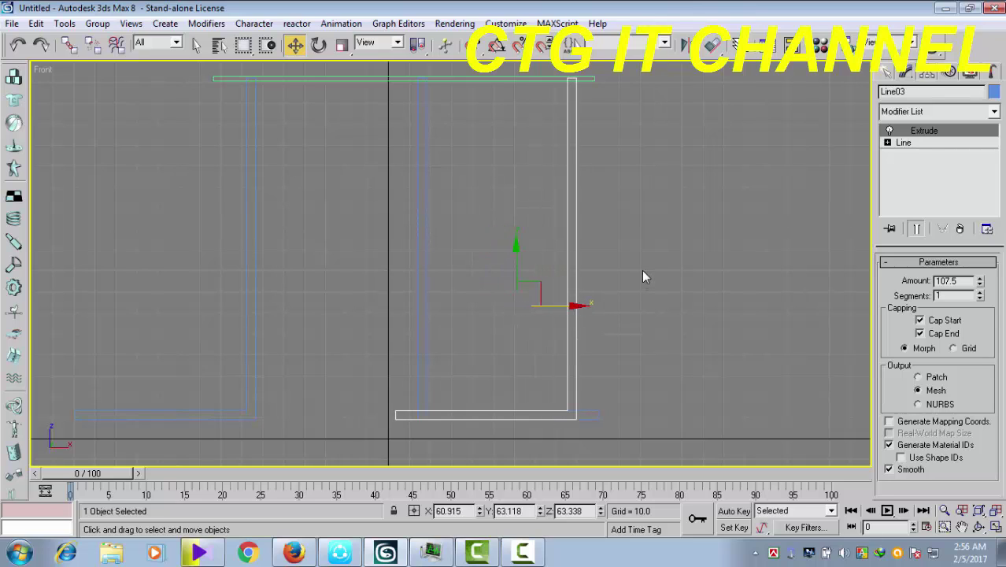
left_click(888, 144)
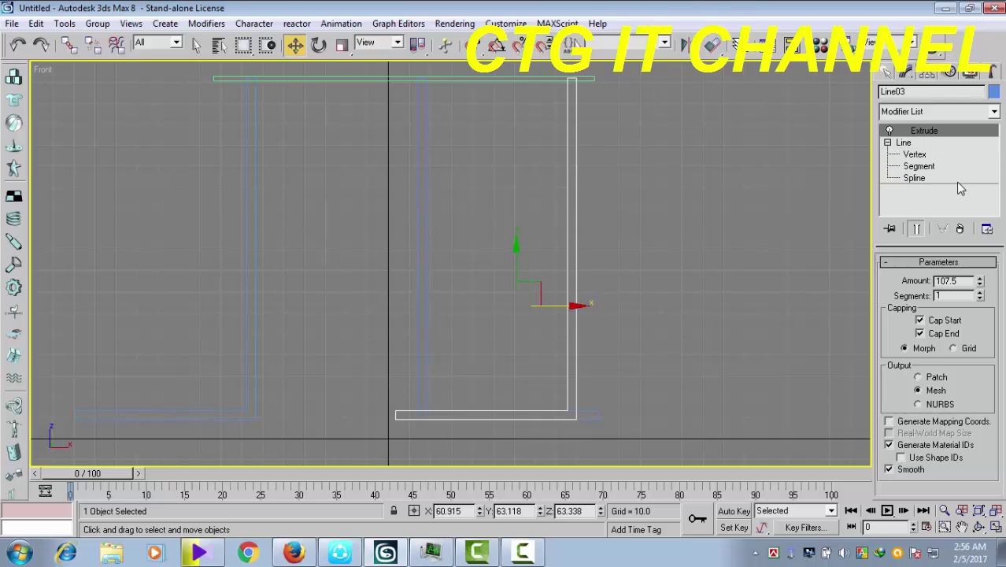
left_click(914, 155)
middle_click_drag(680, 374, 722, 345)
Select Line03's foot-end vertices and use the quad menu to leave a straight vertical leg.
left_click_drag(402, 333, 537, 425)
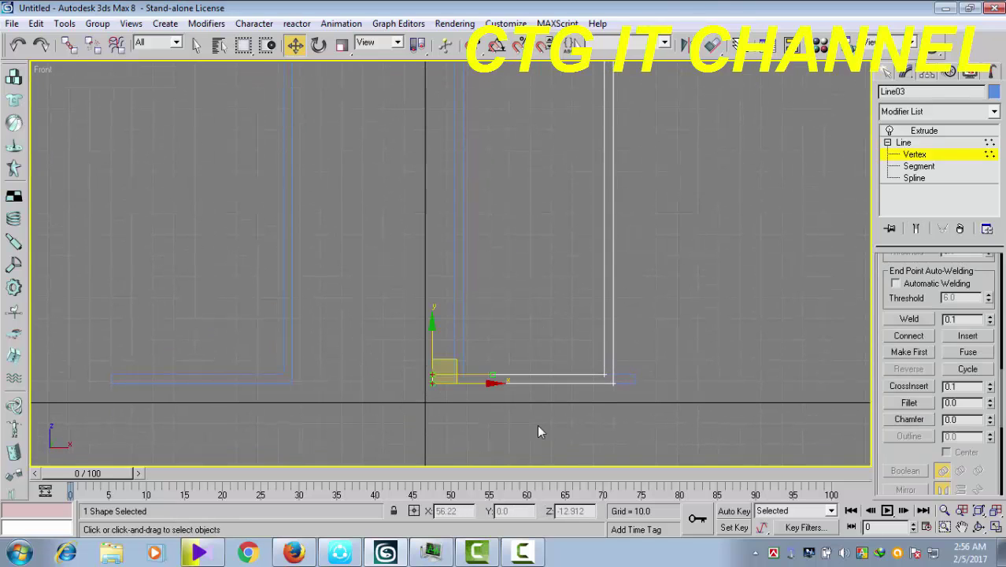
left_click(434, 373)
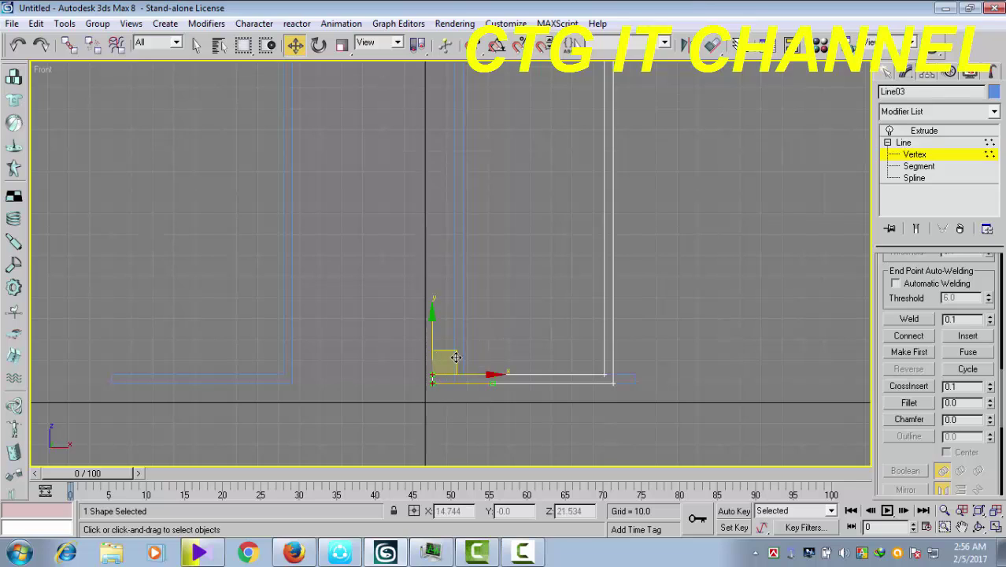
right_click(456, 357)
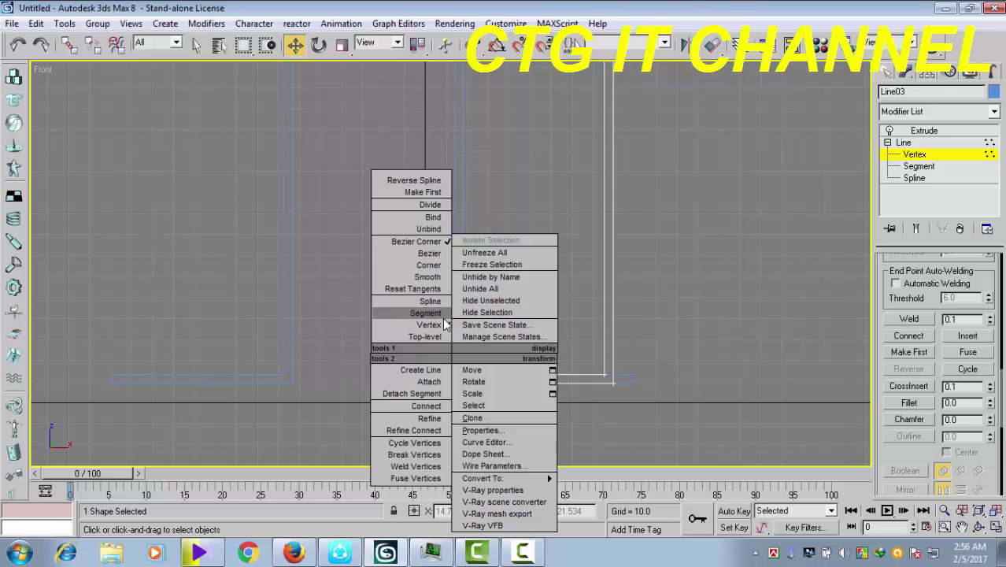
left_click(648, 420)
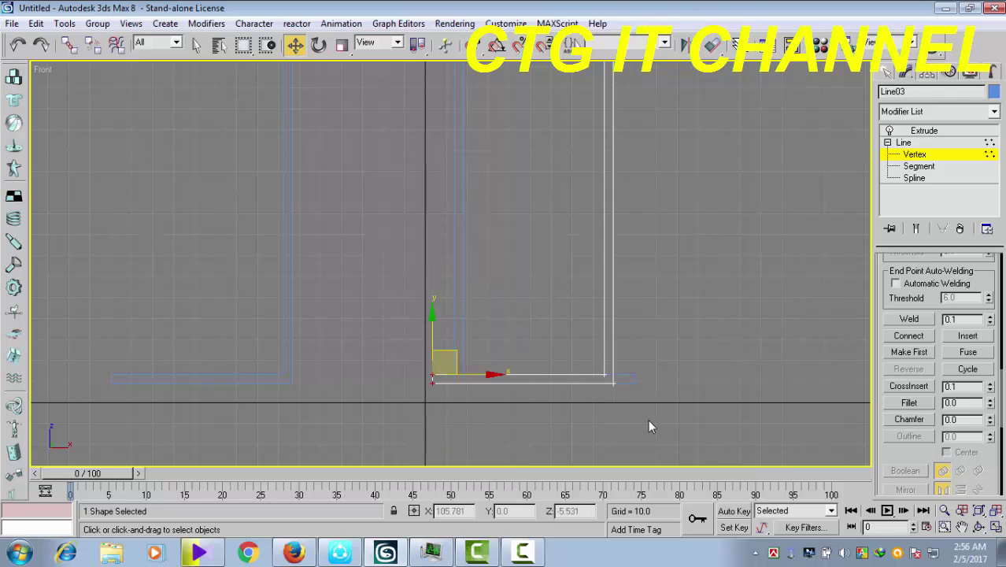
left_click(557, 413)
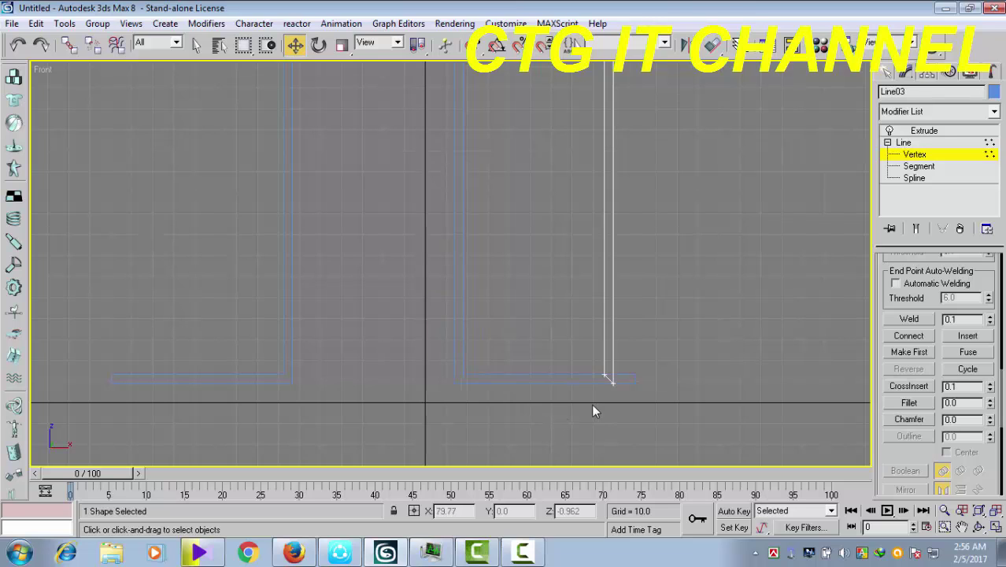
scroll(591, 403, "up", 2)
middle_click_drag(636, 451, 611, 409)
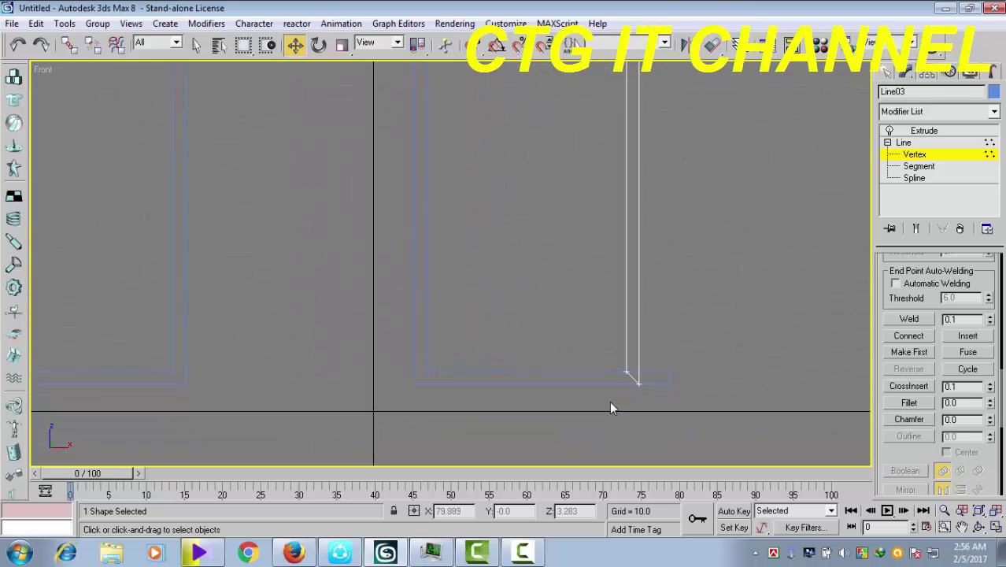
scroll(609, 403, "down", 1)
scroll(607, 392, "down", 2)
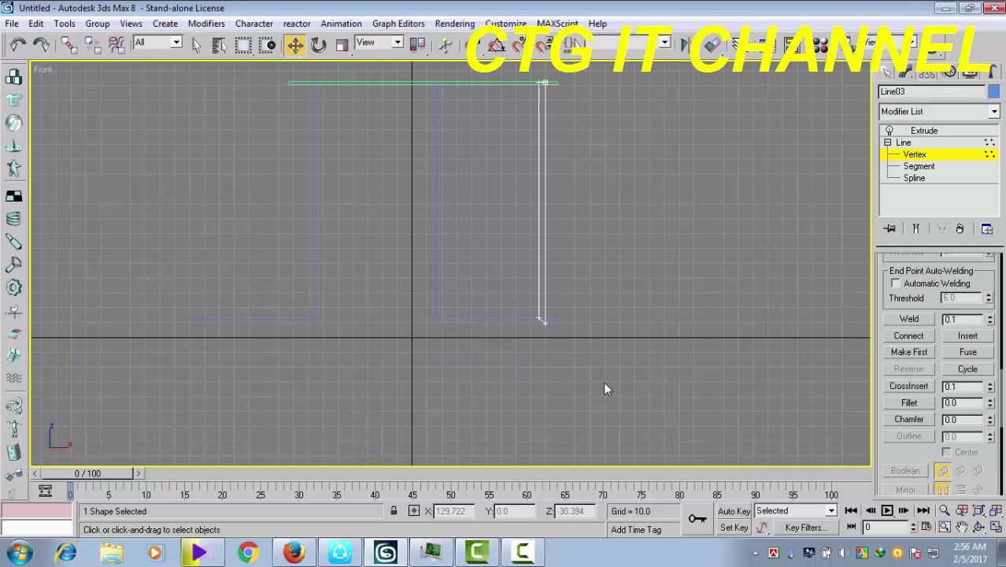
scroll(600, 386, "up", 1)
scroll(597, 391, "up", 1)
scroll(597, 391, "down", 2)
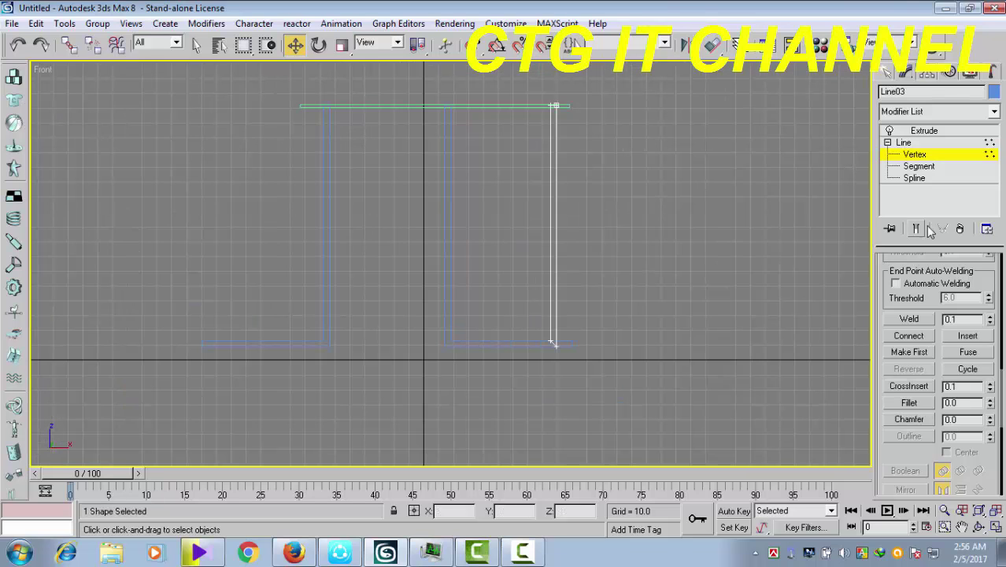
Return to the whole Line03 leg, nudge it slightly right along X, then select Line02.
left_click(903, 143)
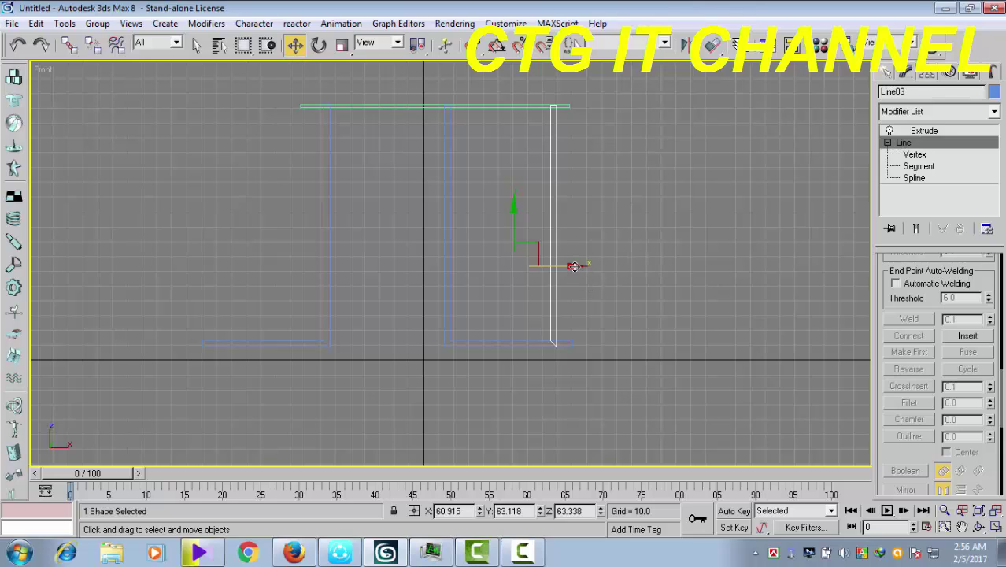
left_click_drag(574, 265, 580, 265)
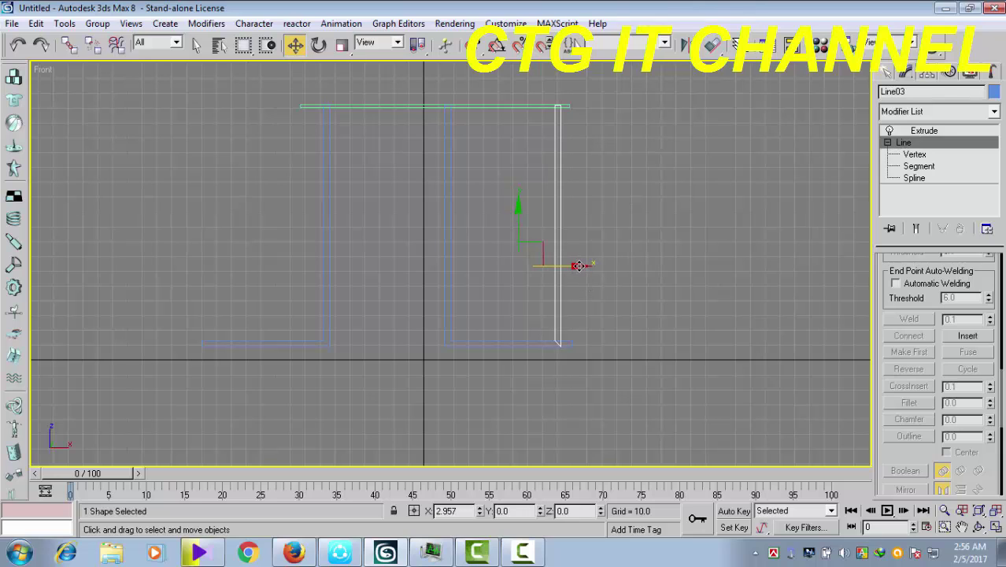
left_click(618, 330)
left_click_drag(512, 319, 484, 361)
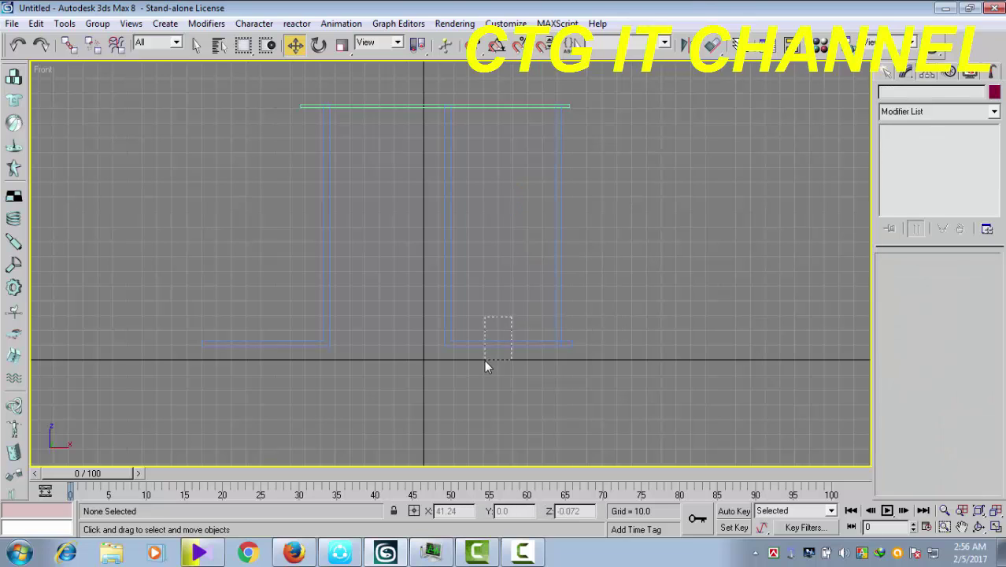
Switch Line02 to its underlying Line spline at the Vertex sub-object level.
left_click(903, 144)
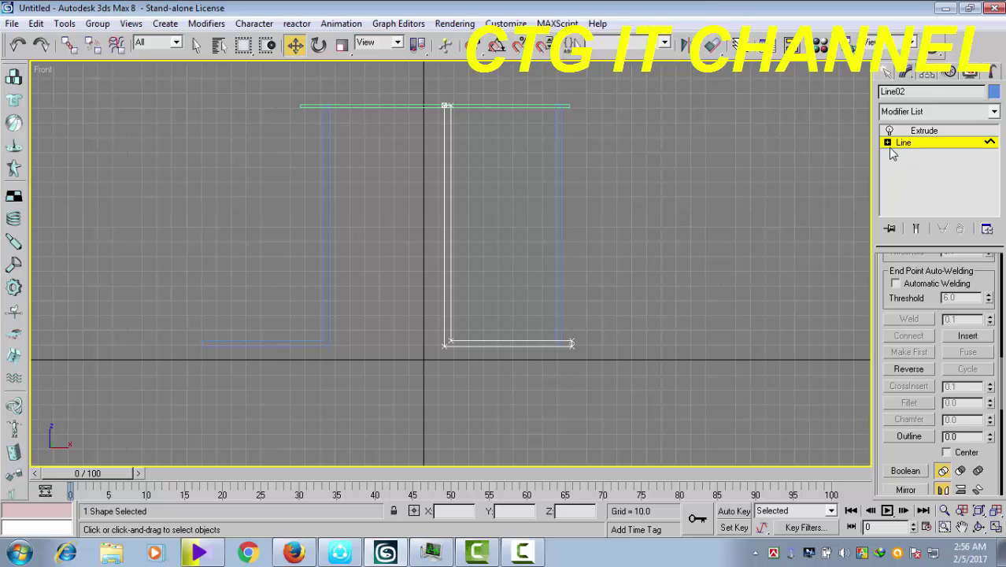
left_click(888, 142)
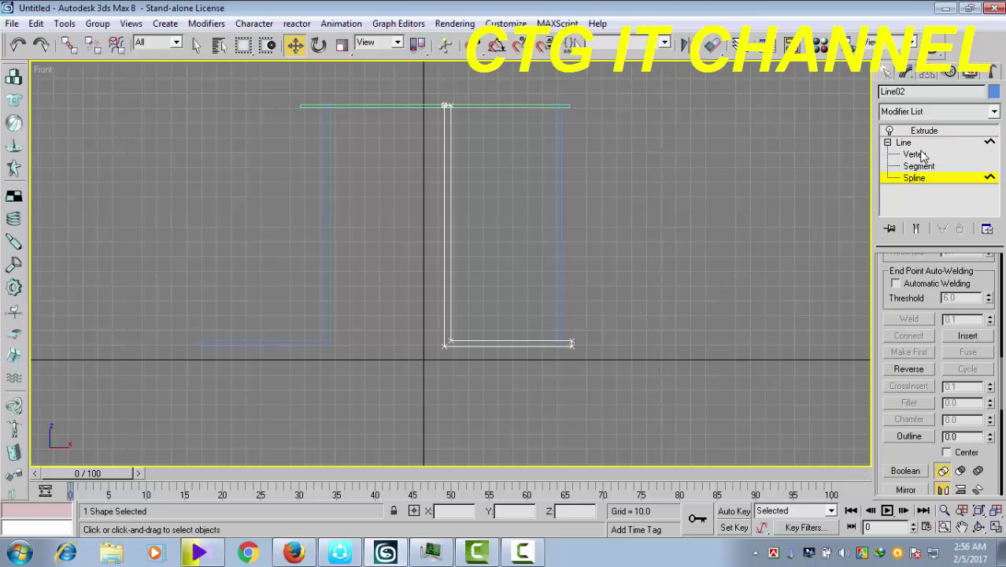
left_click(913, 154)
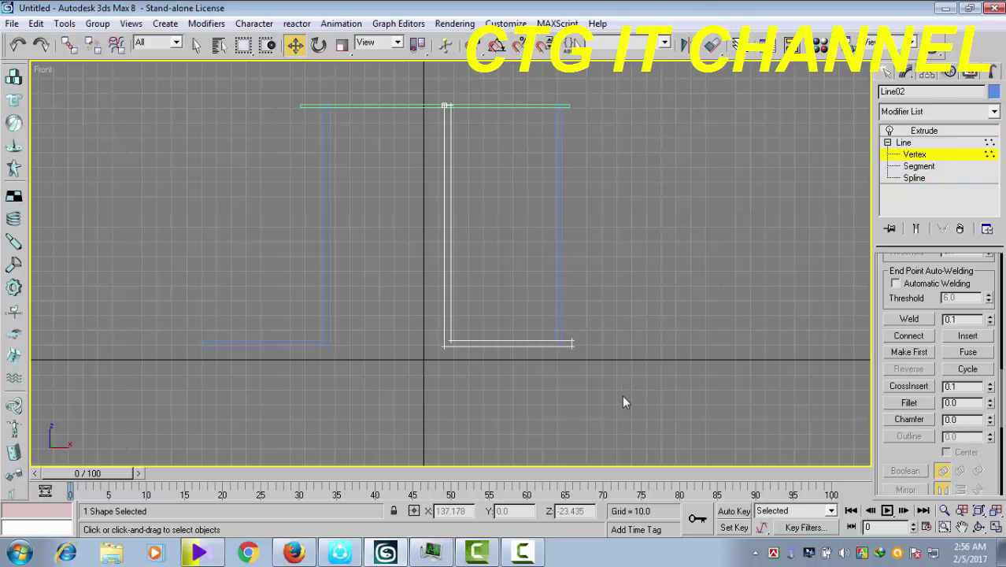
scroll(625, 377, "up", 1)
scroll(628, 383, "up", 1)
scroll(628, 386, "up", 1)
scroll(673, 388, "up", 1)
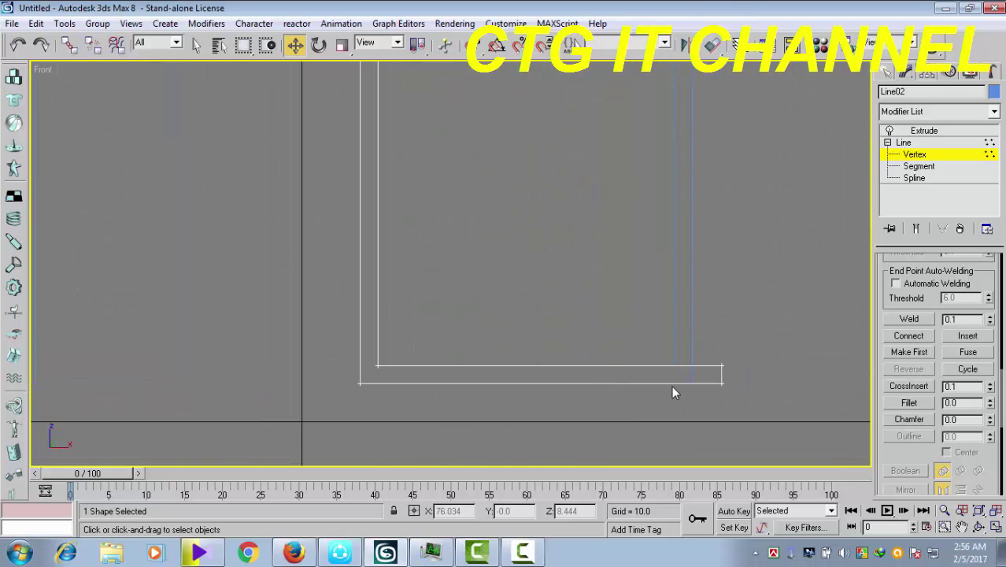
Select the foot's right-end vertices and pull them left toward the upright, then fine-tune.
middle_click_drag(738, 430, 647, 382)
left_click_drag(704, 298, 582, 392)
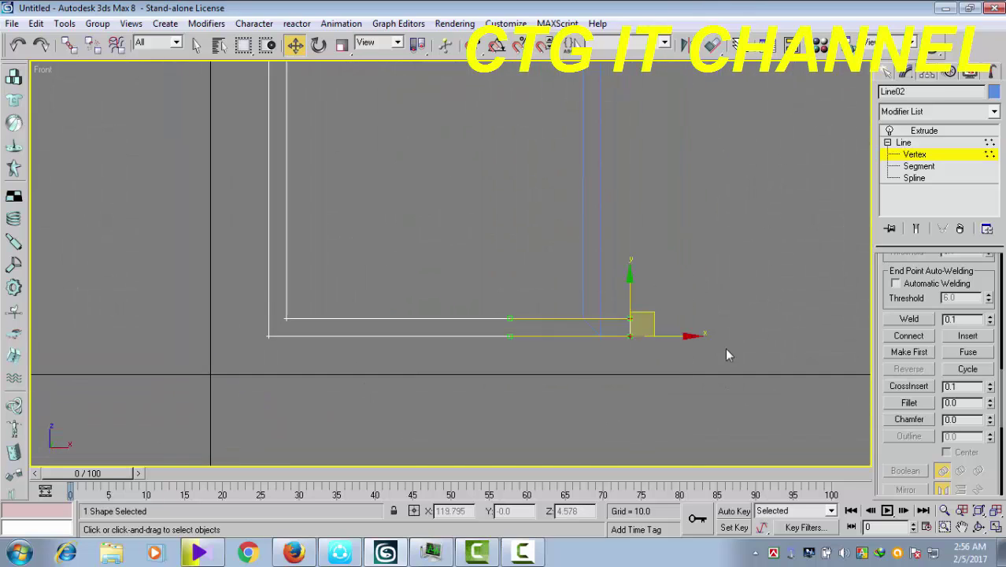
left_click_drag(691, 337, 642, 337)
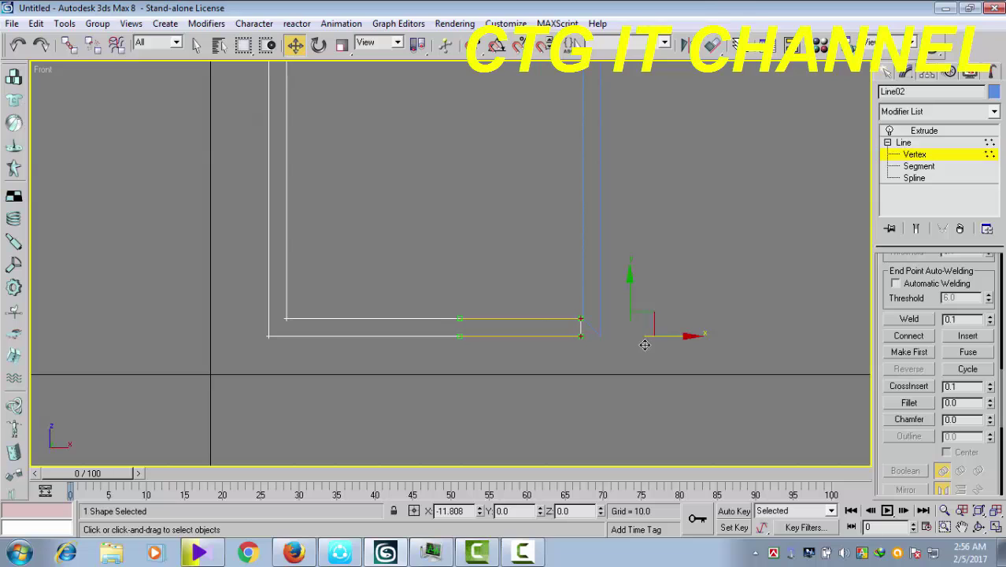
scroll(645, 347, "up", 2)
scroll(599, 397, "up", 2)
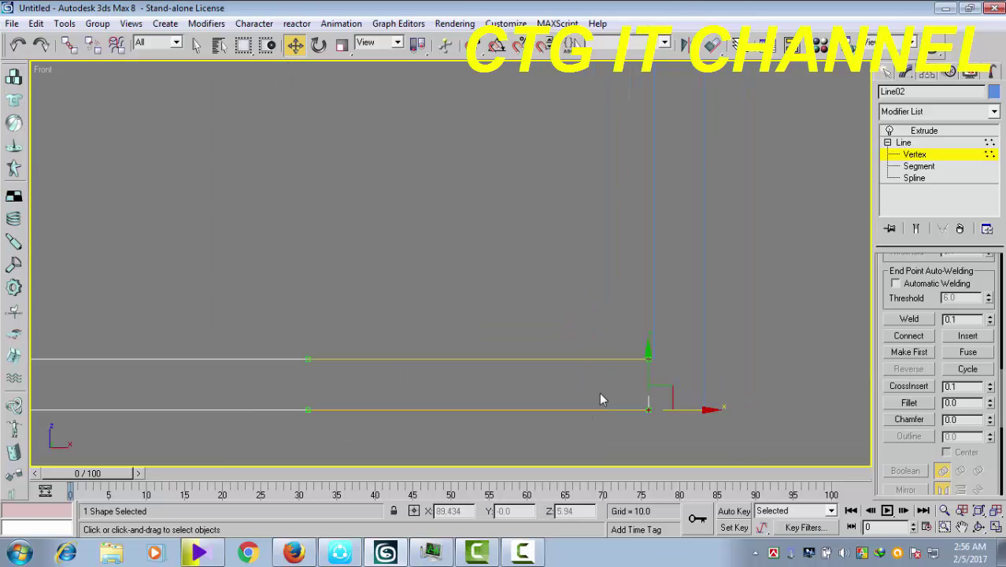
middle_click_drag(577, 312, 594, 307)
scroll(593, 307, "up", 2)
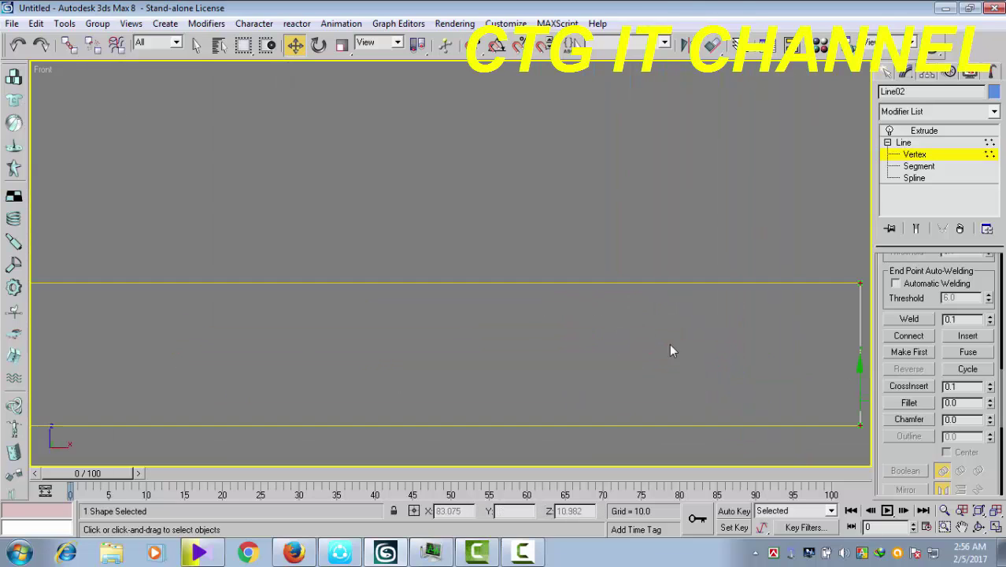
middle_click_drag(671, 348, 467, 330)
middle_click_drag(571, 342, 477, 310)
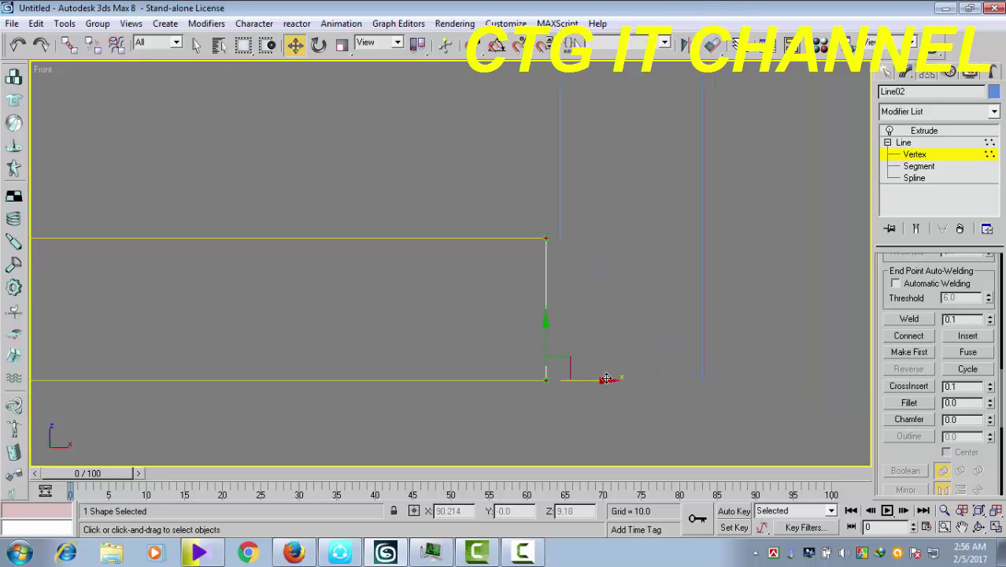
left_click_drag(605, 380, 622, 380)
Slide Line02's bottom-right foot vertex to the right, slanting the end edge.
scroll(651, 322, "down", 3)
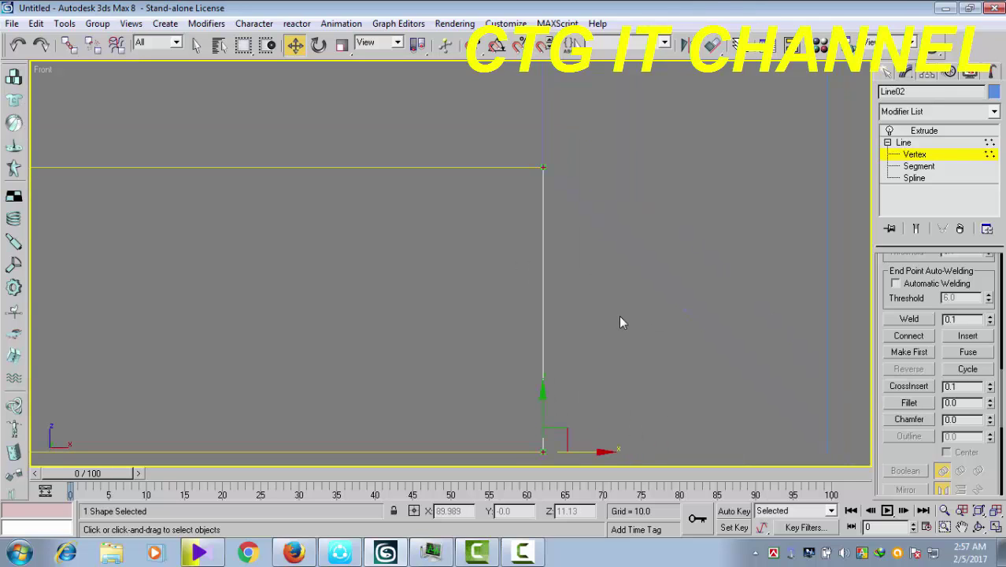
scroll(619, 321, "down", 2)
middle_click_drag(632, 361, 590, 360)
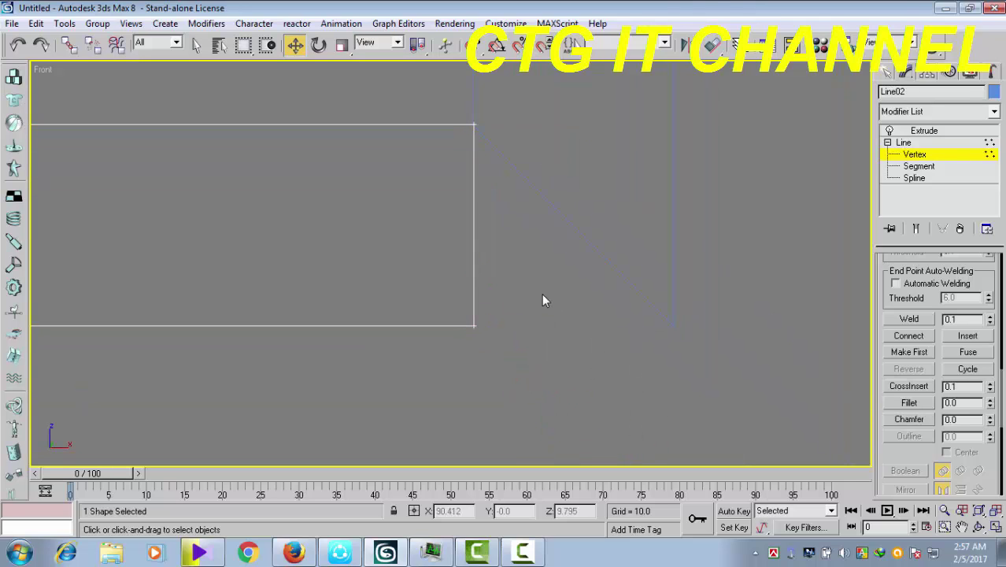
left_click_drag(542, 299, 438, 365)
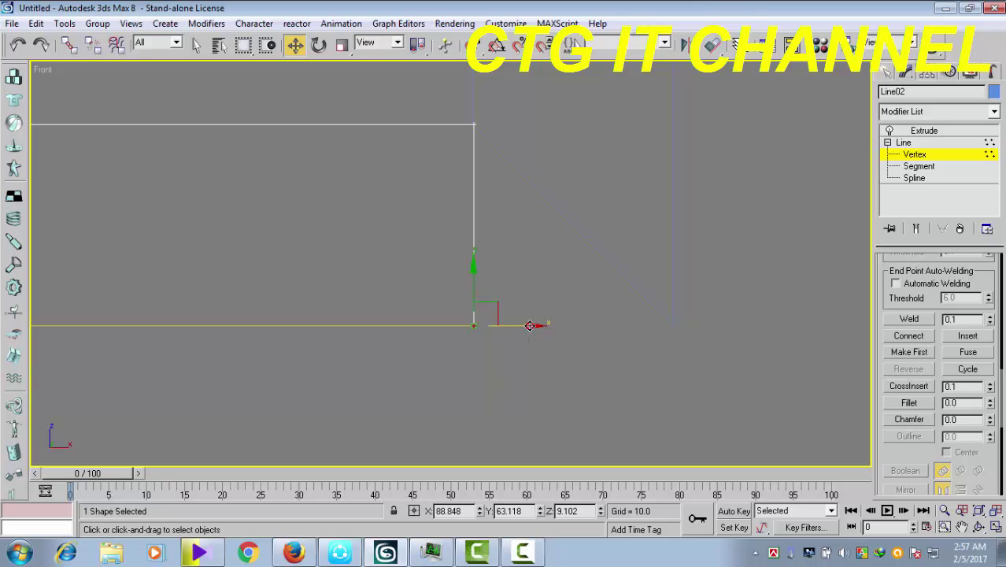
left_click_drag(530, 325, 729, 310)
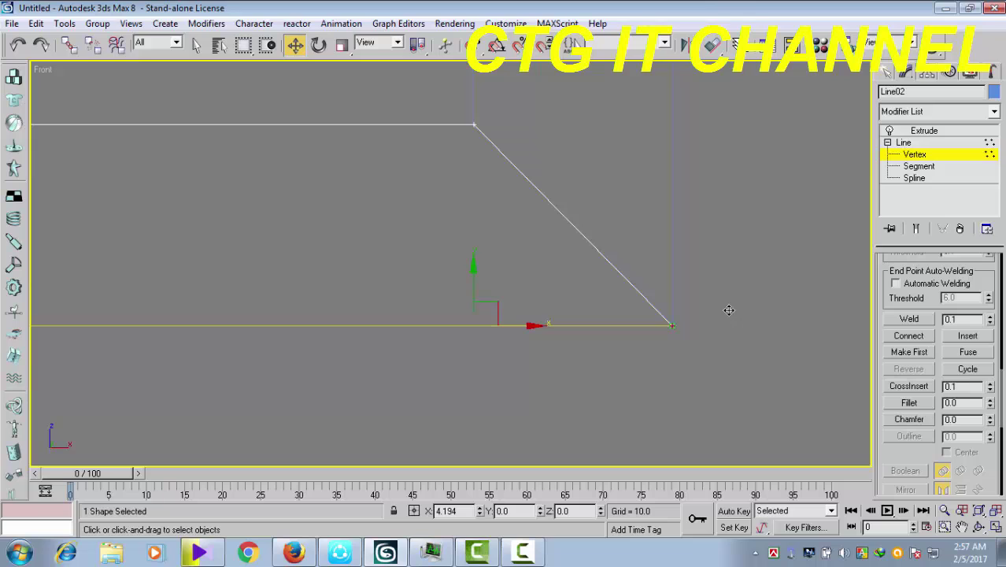
mouse_move(729, 310)
middle_mouse_down()
mouse_move(600, 379)
mouse_move(597, 391)
mouse_move(561, 314)
mouse_move(565, 372)
mouse_move(485, 367)
mouse_move(474, 381)
middle_mouse_up()
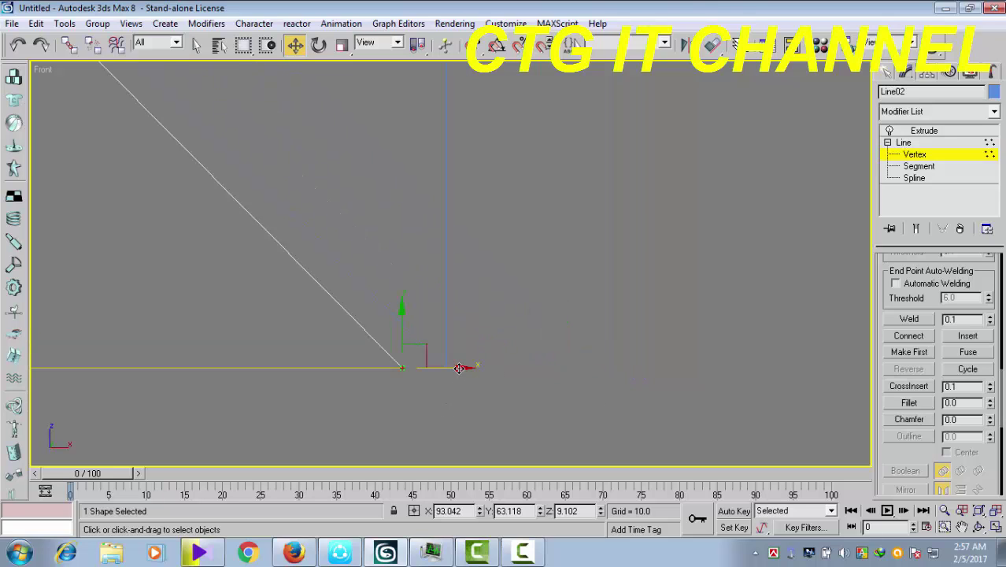
left_click_drag(459, 368, 501, 364)
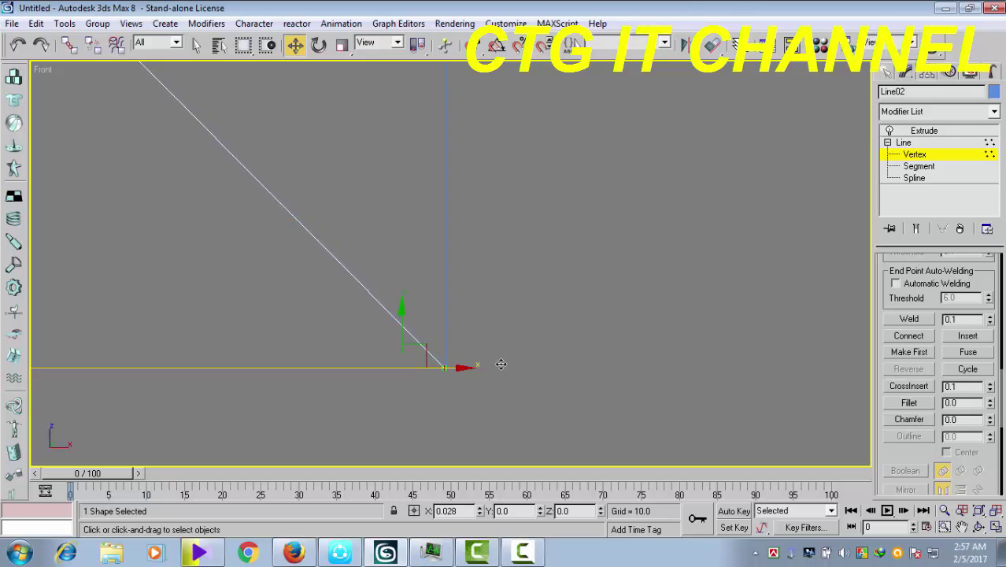
mouse_move(477, 392)
middle_mouse_down()
mouse_move(514, 218)
mouse_move(520, 340)
mouse_move(504, 244)
middle_mouse_up()
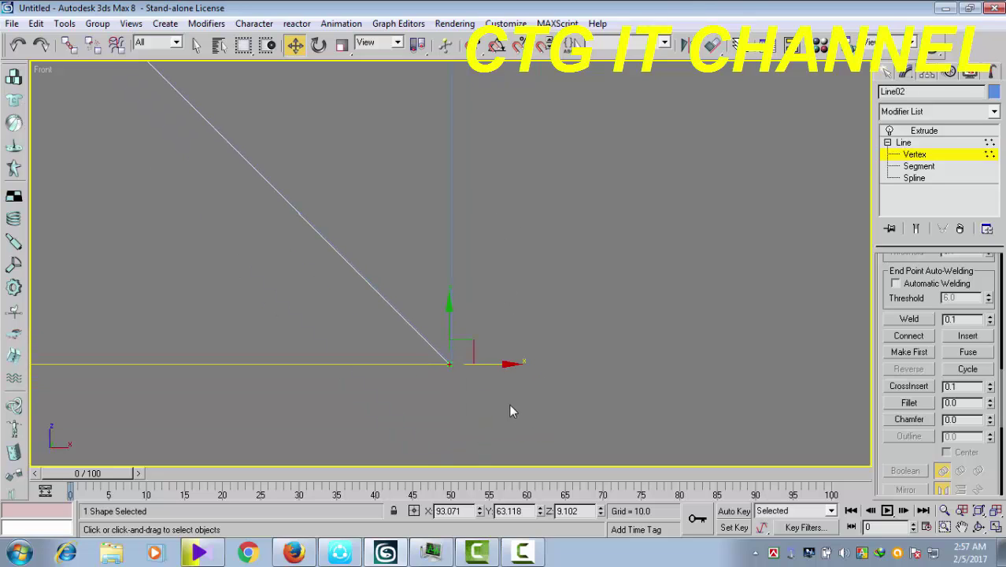
mouse_move(510, 411)
middle_mouse_down()
mouse_move(497, 418)
mouse_move(476, 387)
middle_mouse_up()
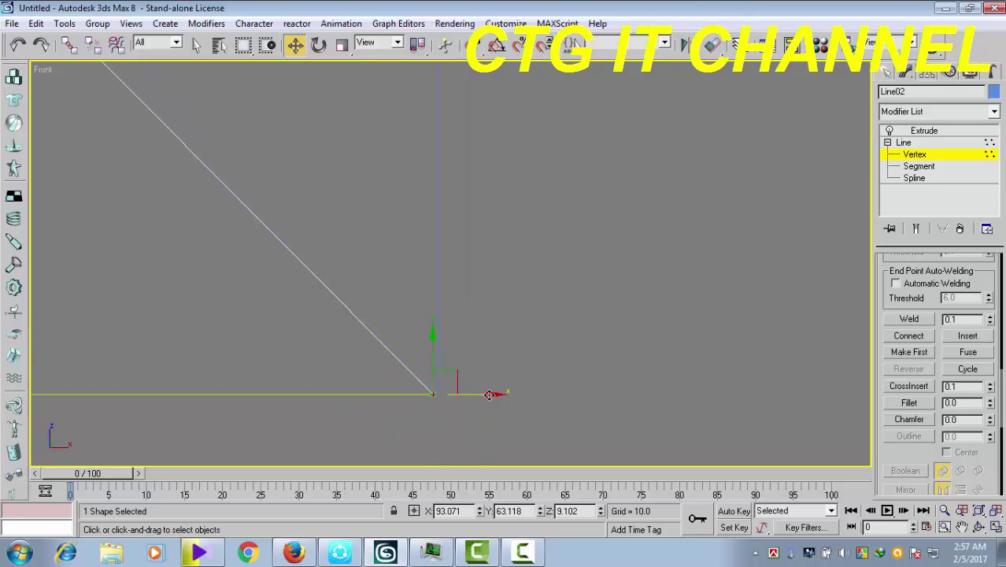
left_click_drag(489, 394, 493, 393)
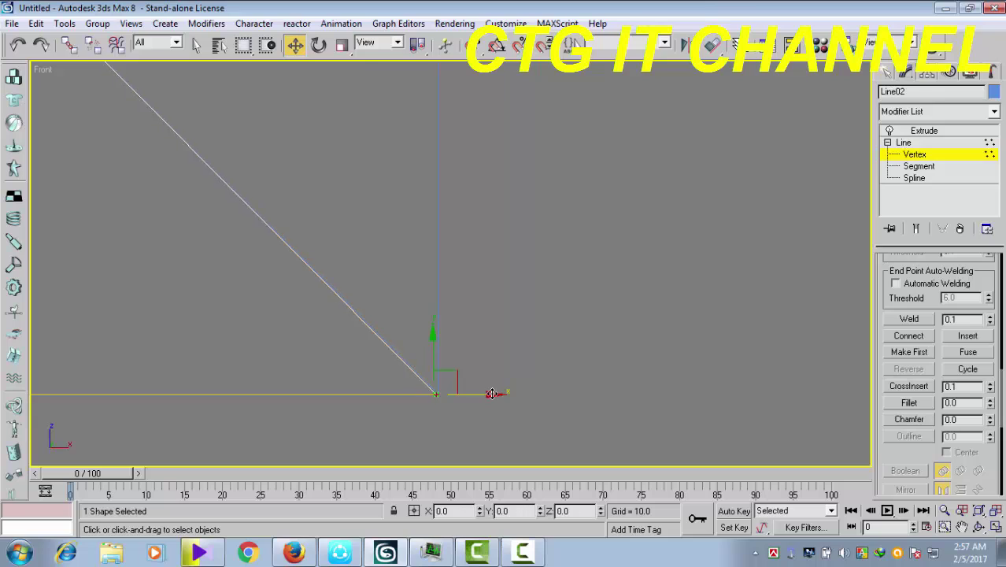
mouse_move(491, 404)
middle_mouse_down()
mouse_move(488, 412)
mouse_move(485, 391)
mouse_move(486, 412)
middle_mouse_up()
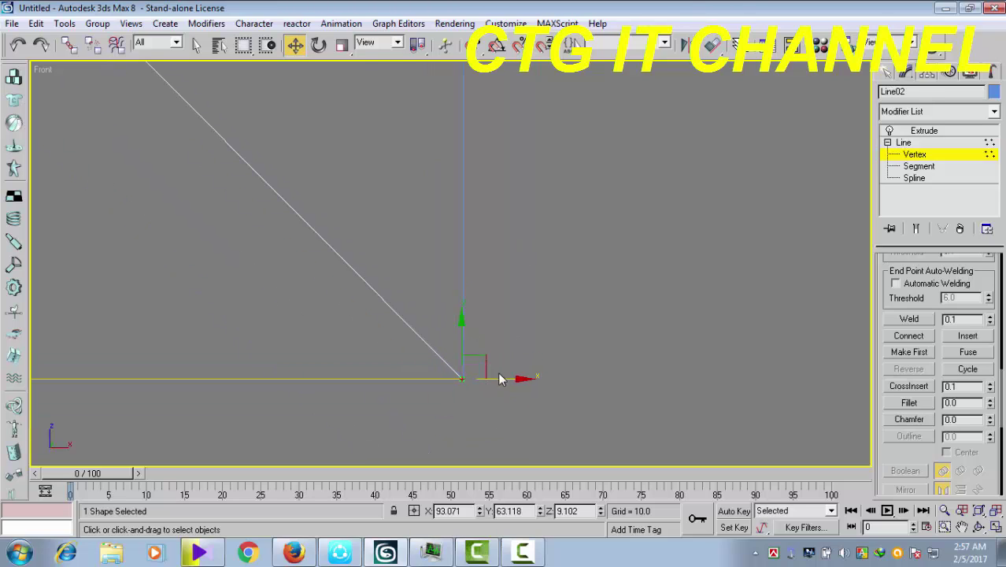
Shift two corner points of the Line02 outline slightly left along X.
mouse_move(499, 373)
middle_mouse_down()
mouse_move(500, 336)
mouse_move(404, 243)
mouse_move(424, 312)
mouse_move(498, 400)
middle_mouse_up()
scroll(371, 240, "down", 2)
scroll(436, 267, "up", 5)
mouse_move(438, 274)
middle_mouse_down()
mouse_move(310, 248)
mouse_move(428, 284)
middle_mouse_up()
left_click_drag(352, 238, 411, 240)
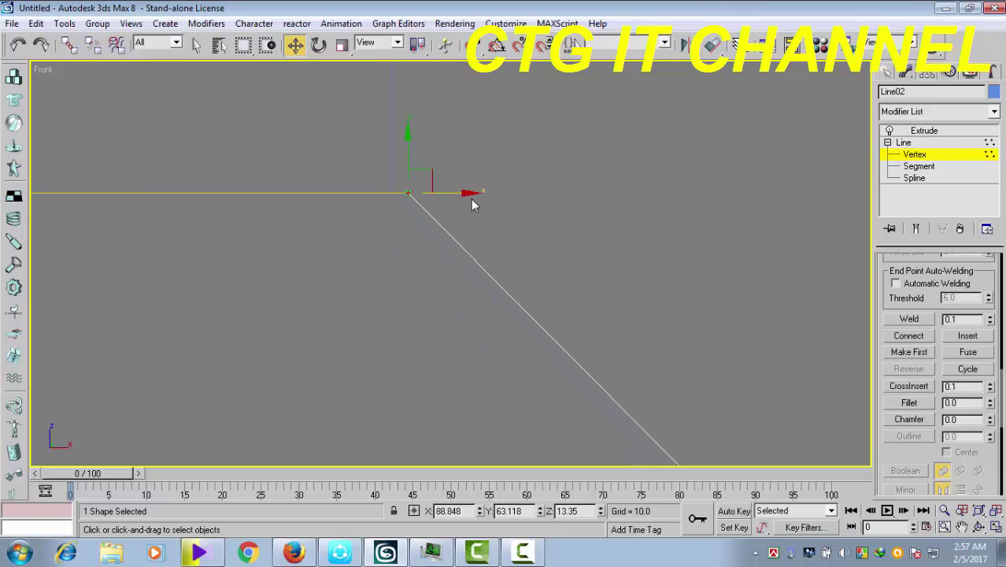
left_click_drag(468, 195, 454, 197)
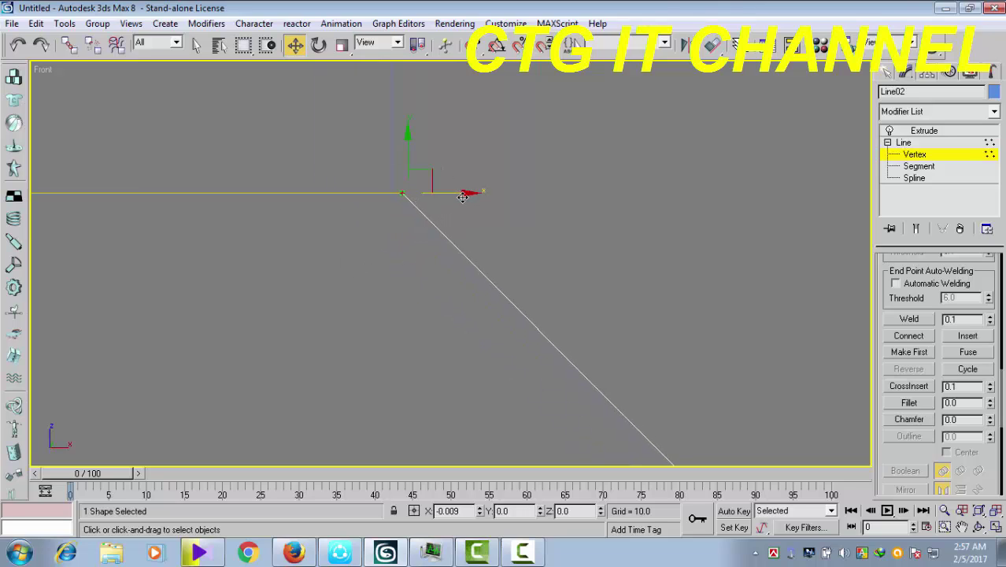
mouse_move(454, 197)
middle_mouse_down()
mouse_move(387, 244)
mouse_move(353, 187)
mouse_move(384, 285)
middle_mouse_up()
mouse_move(463, 340)
middle_mouse_down()
mouse_move(415, 324)
mouse_move(492, 352)
mouse_move(544, 268)
middle_mouse_up()
left_click_drag(557, 253, 537, 253)
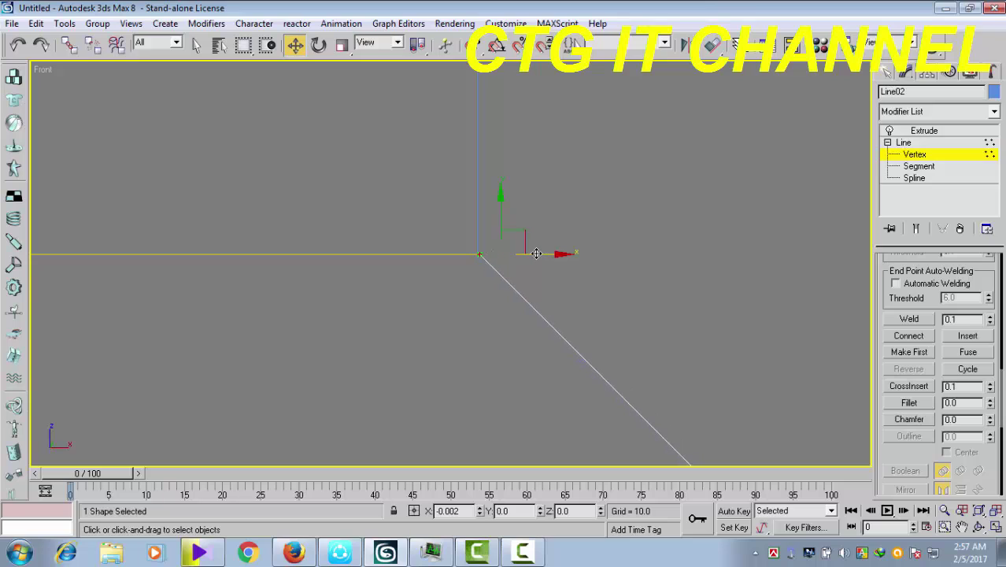
mouse_move(486, 298)
middle_mouse_down()
mouse_move(416, 305)
mouse_move(413, 348)
middle_mouse_up()
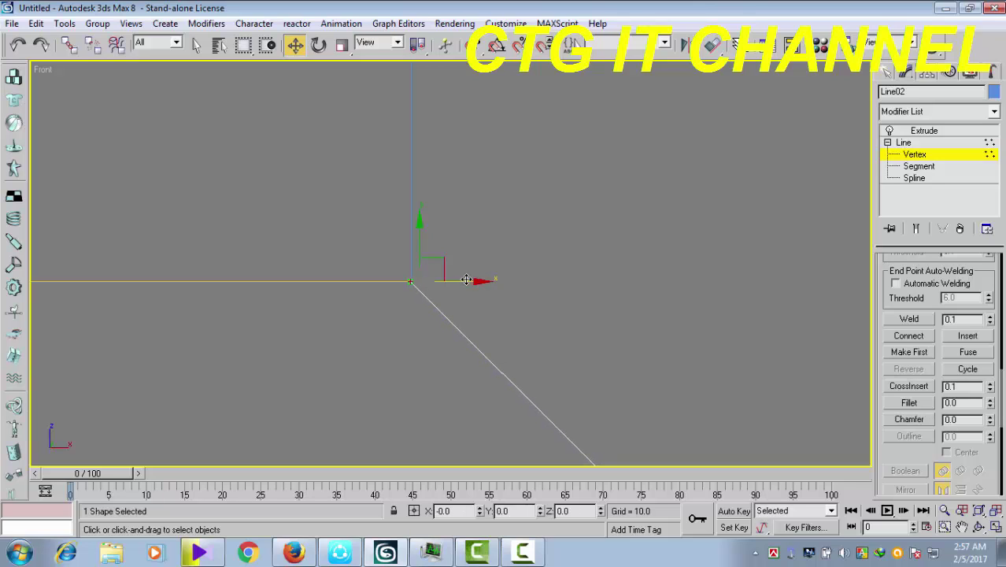
Return to the whole Line02 line and restore the four-view layout.
mouse_move(418, 318)
middle_mouse_down()
mouse_move(438, 305)
mouse_move(496, 383)
middle_mouse_up()
scroll(444, 315, "down", 2)
scroll(446, 315, "down", 1)
scroll(485, 351, "down", 2)
scroll(485, 351, "down", 2)
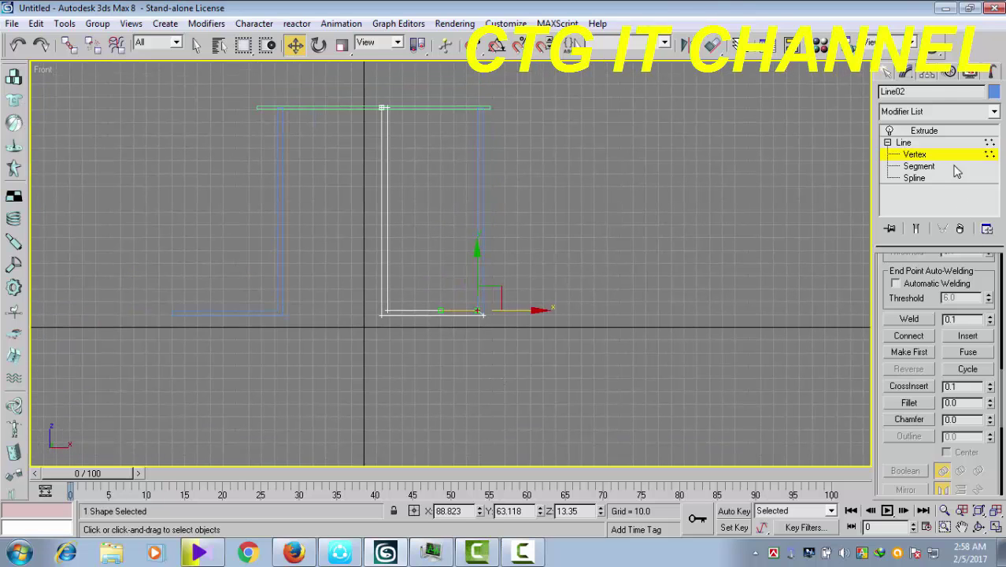
left_click(903, 143)
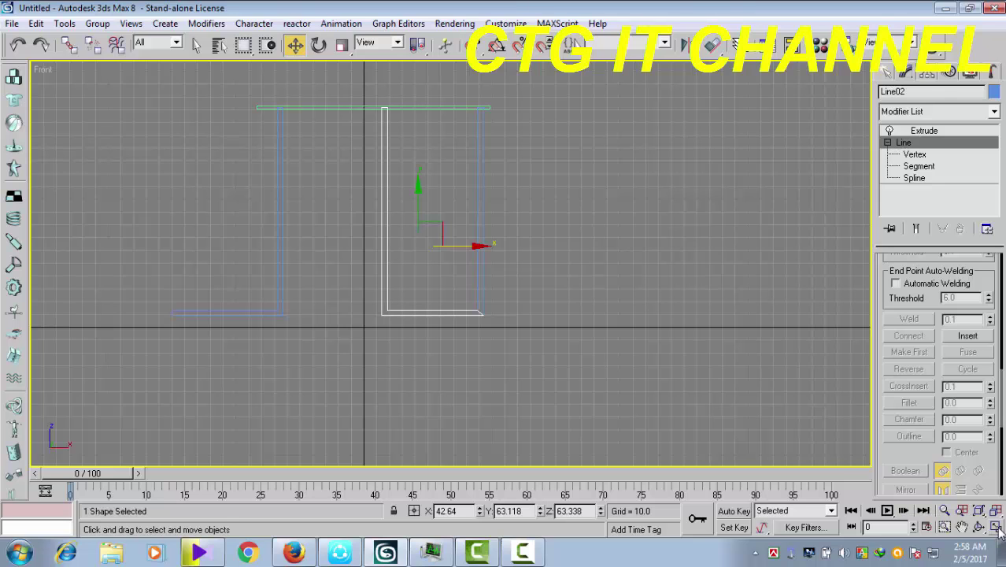
left_click(996, 511)
Select the leg's Extrude modifier, maximize Perspective, and orbit and zoom around the legs.
middle_click_drag(778, 410, 765, 425)
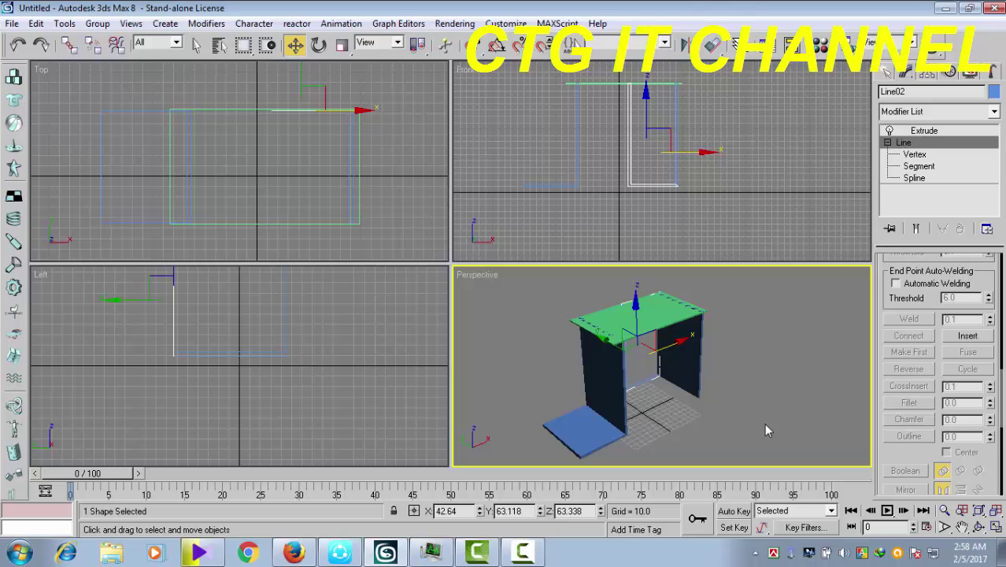
left_click(923, 132)
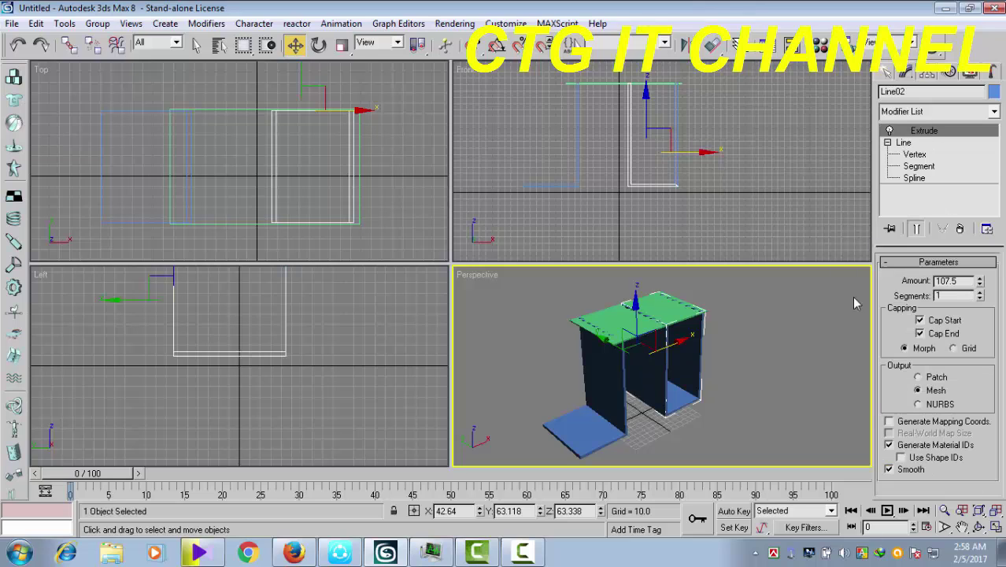
mouse_move(775, 443)
middle_mouse_down()
mouse_move(756, 437)
mouse_move(718, 385)
mouse_move(713, 415)
mouse_move(792, 414)
mouse_move(718, 440)
mouse_move(720, 419)
middle_mouse_up()
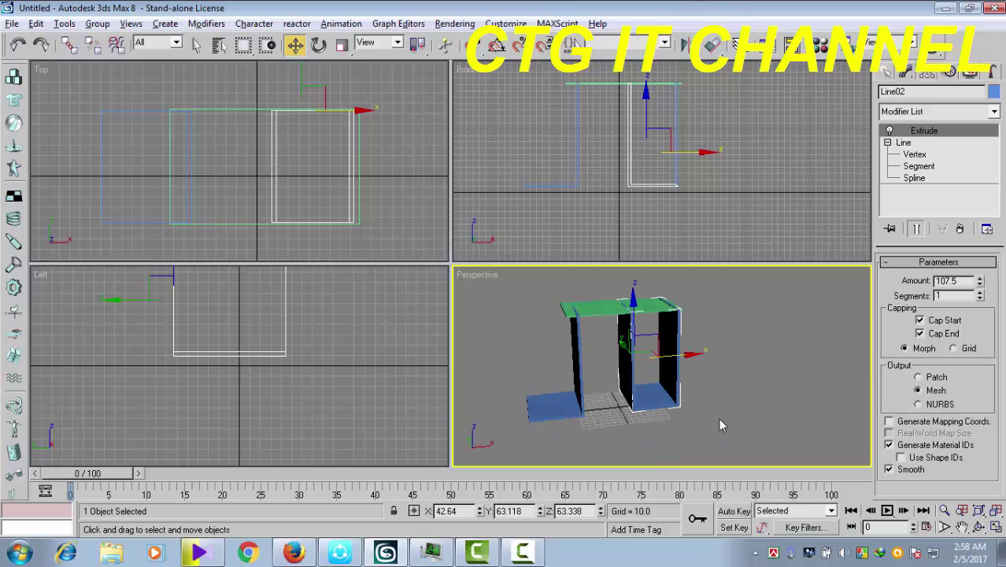
left_click(995, 527)
mouse_move(555, 373)
middle_mouse_down("alt")
mouse_move(566, 389)
mouse_move(592, 388)
mouse_move(574, 392)
mouse_move(579, 405)
mouse_move(656, 397)
mouse_move(646, 379)
middle_mouse_up("alt")
scroll(579, 409, "up", 2)
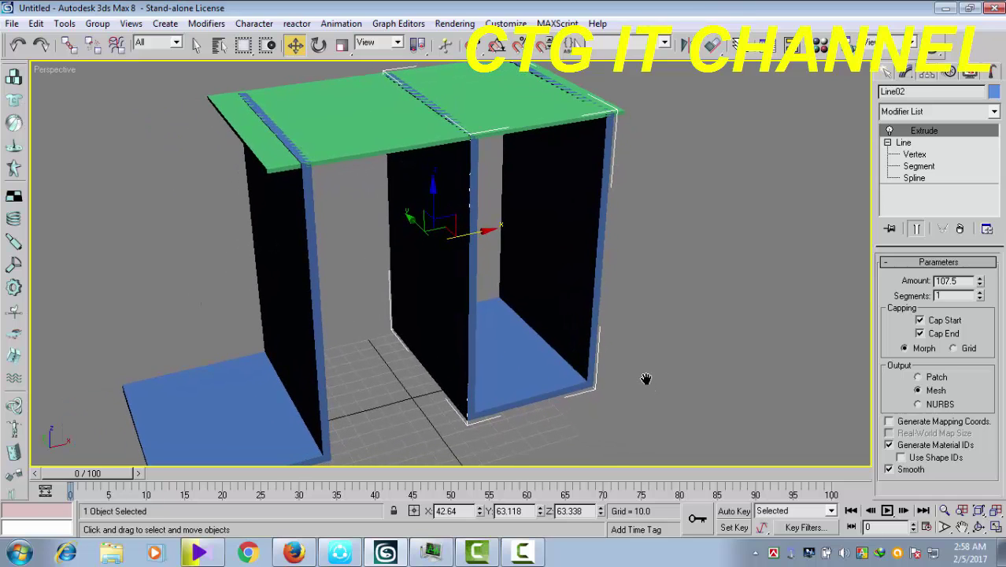
middle_click_drag(704, 352, 701, 349)
scroll(702, 354, "down", 2)
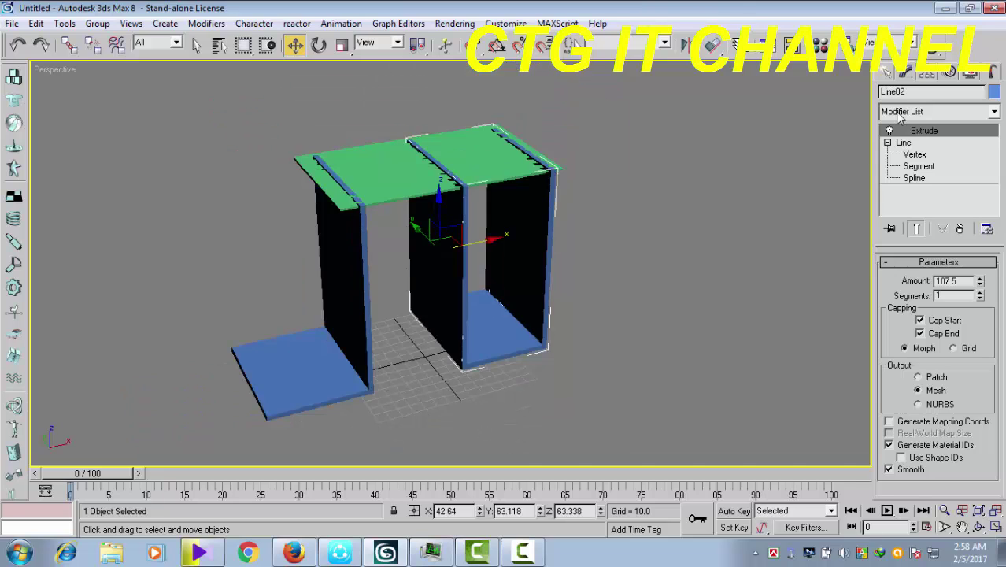
left_click(936, 44)
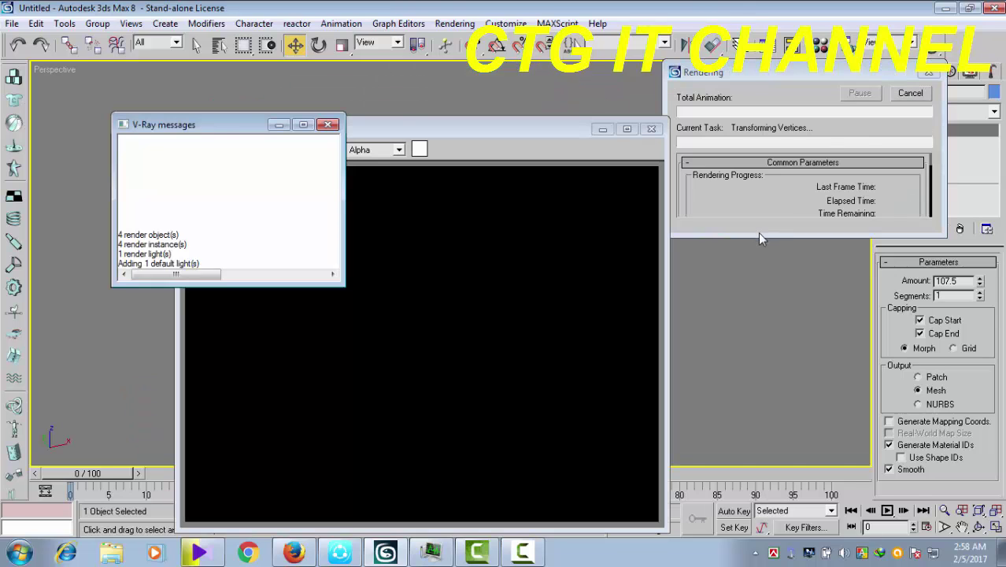
left_click(328, 125)
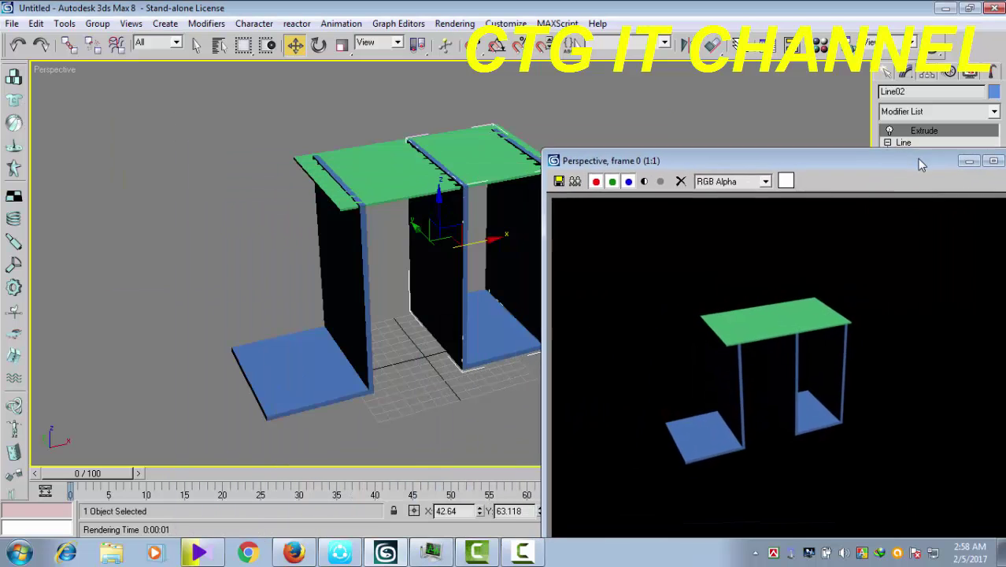
left_click_drag(555, 138, 915, 187)
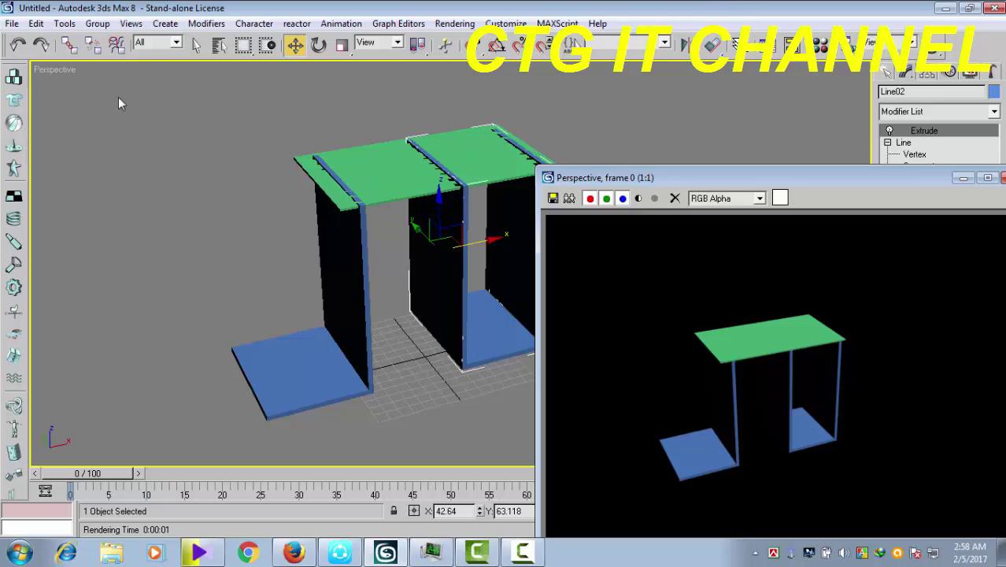
left_click_drag(787, 177, 422, 81)
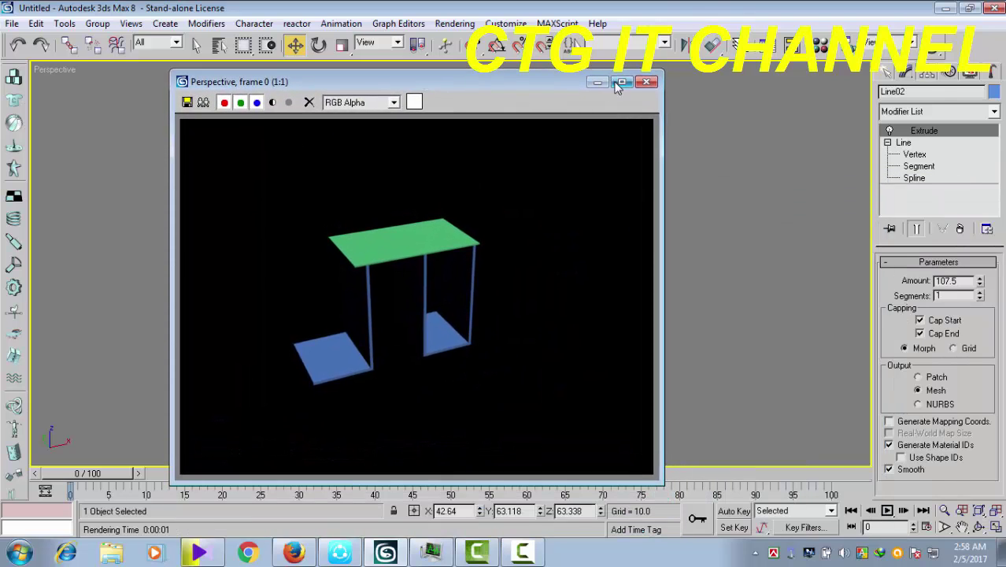
left_click(621, 82)
scroll(505, 279, "up", 1)
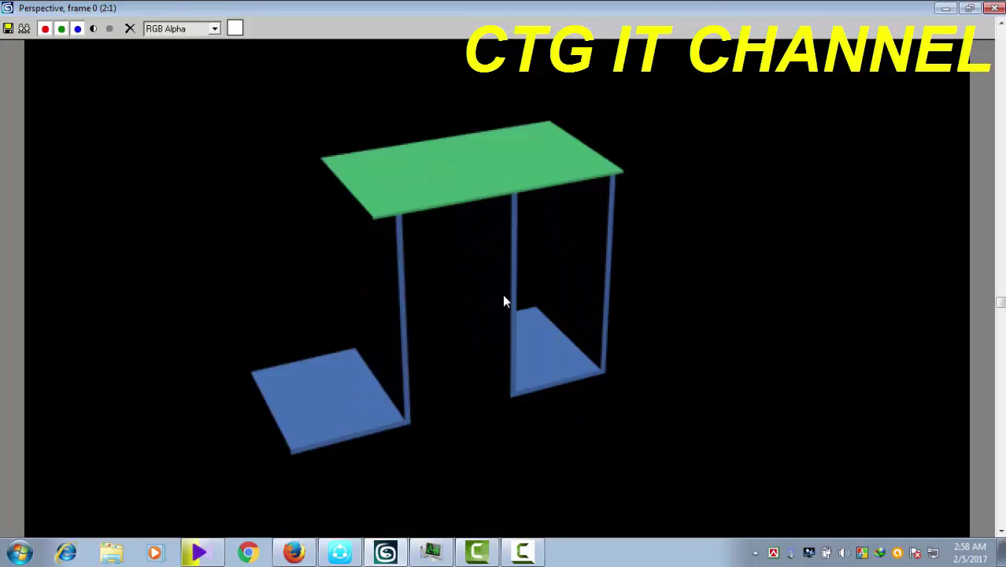
scroll(513, 330, "up", 1)
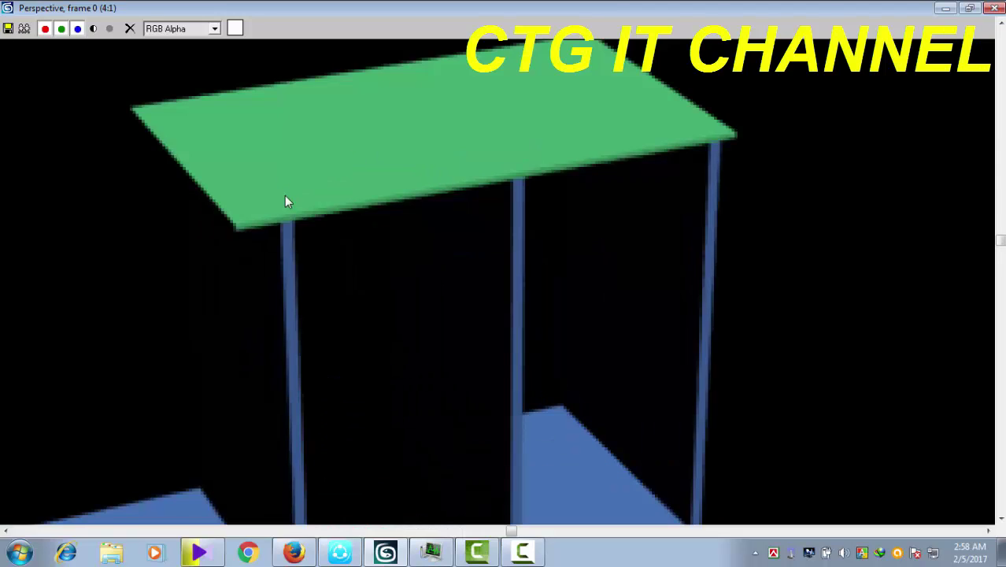
scroll(504, 269, "down", 1)
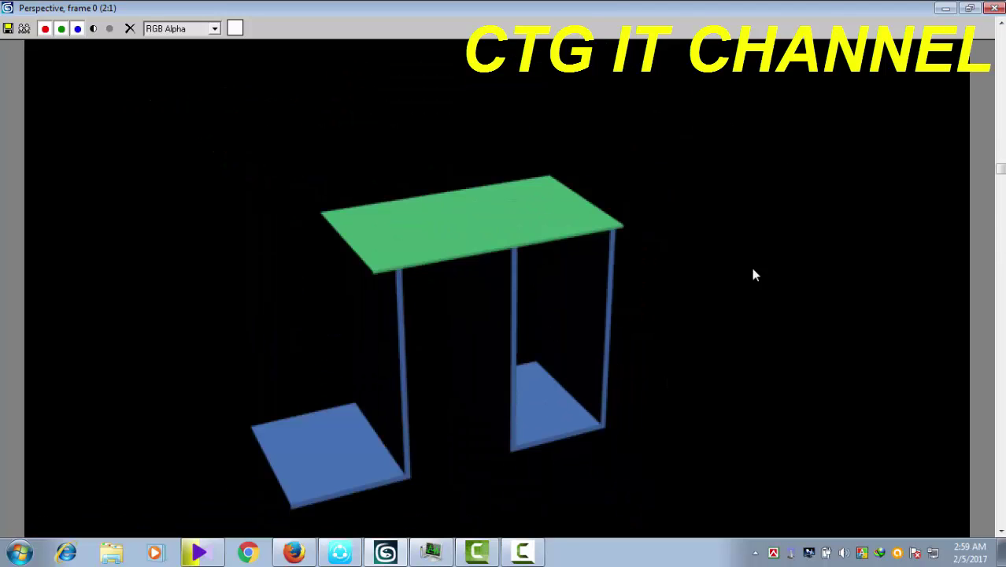
Close the rendered image, select the green tabletop, and open its Rectangle settings.
left_click(993, 8)
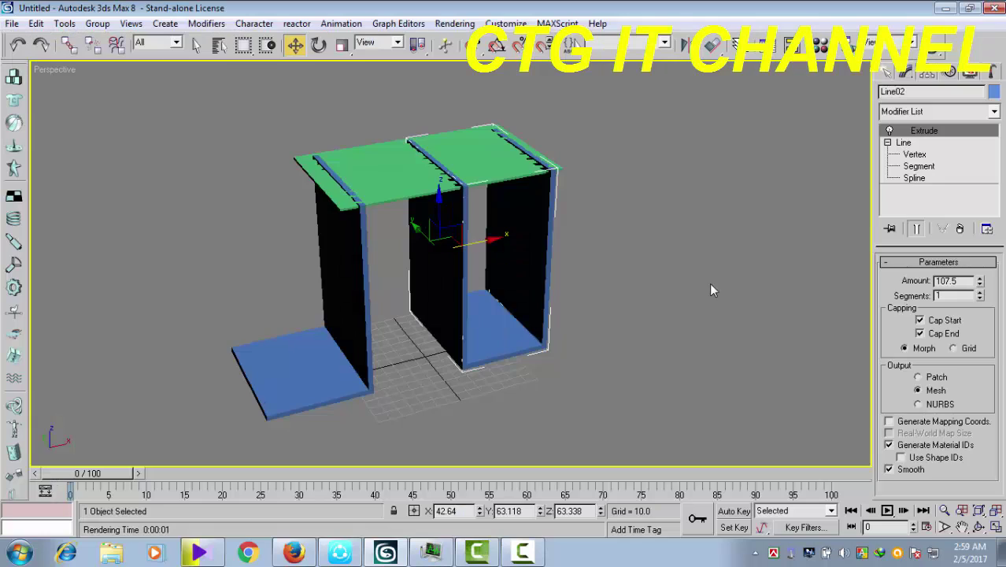
middle_click_drag(628, 302, 639, 315)
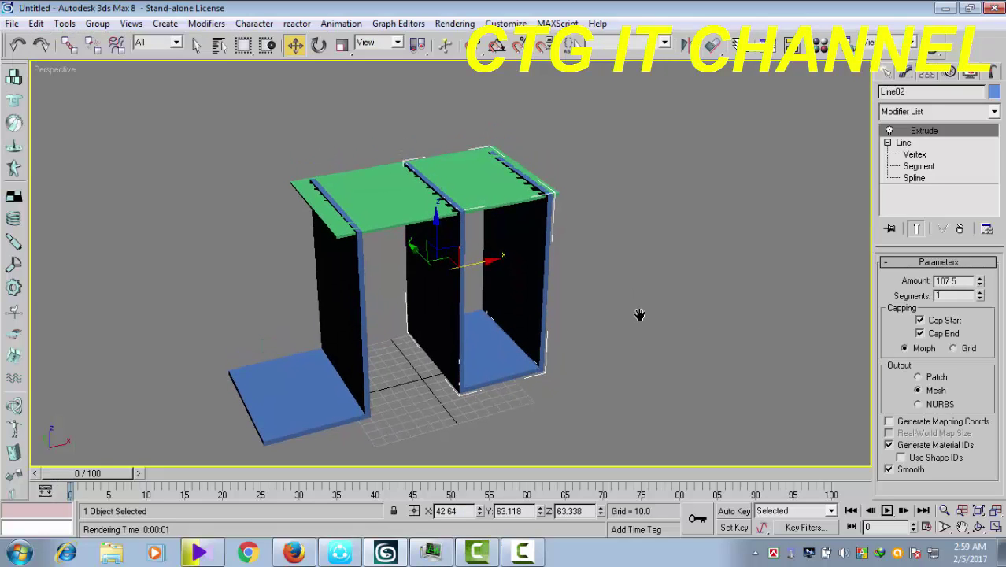
left_click(664, 280)
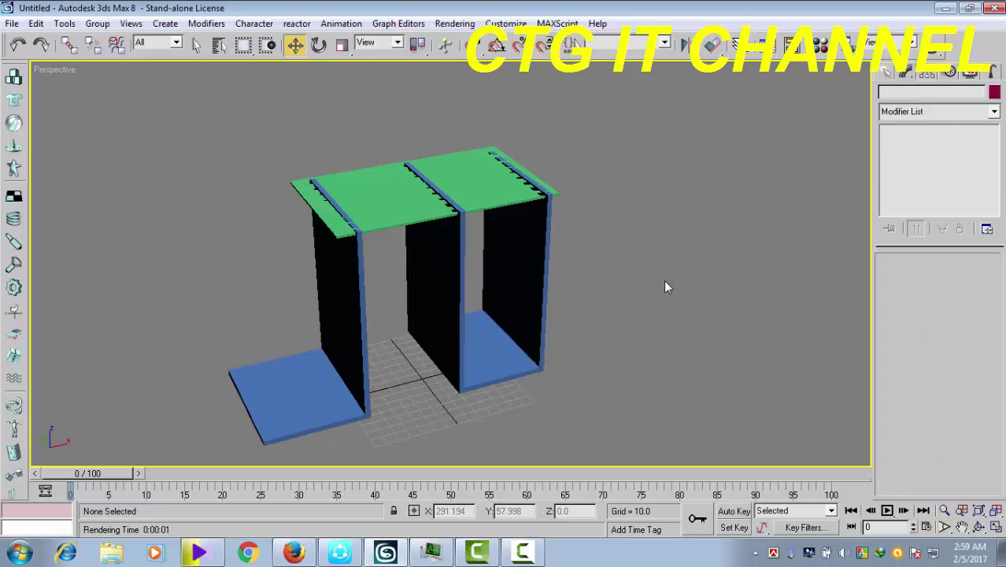
left_click(394, 221)
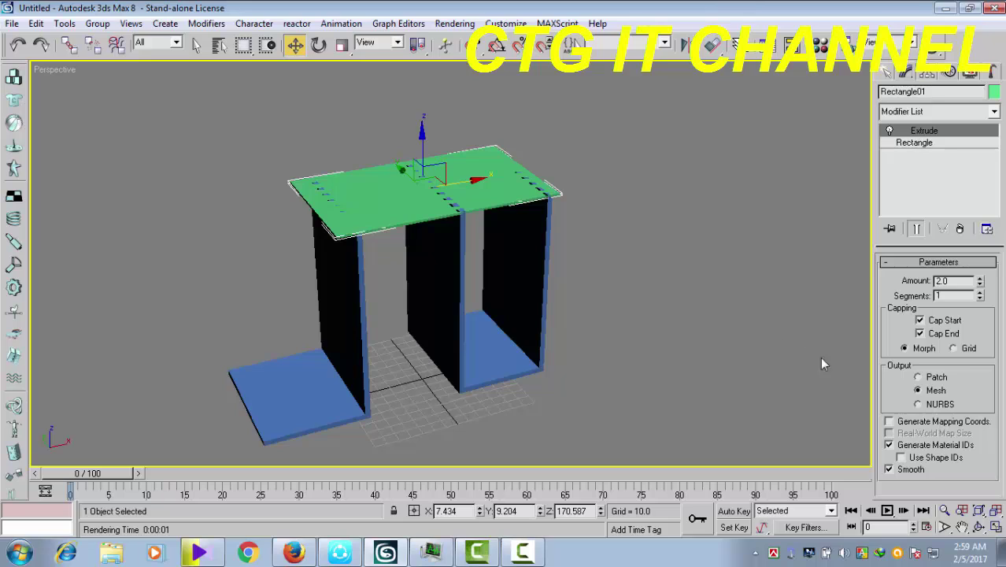
left_click(911, 143)
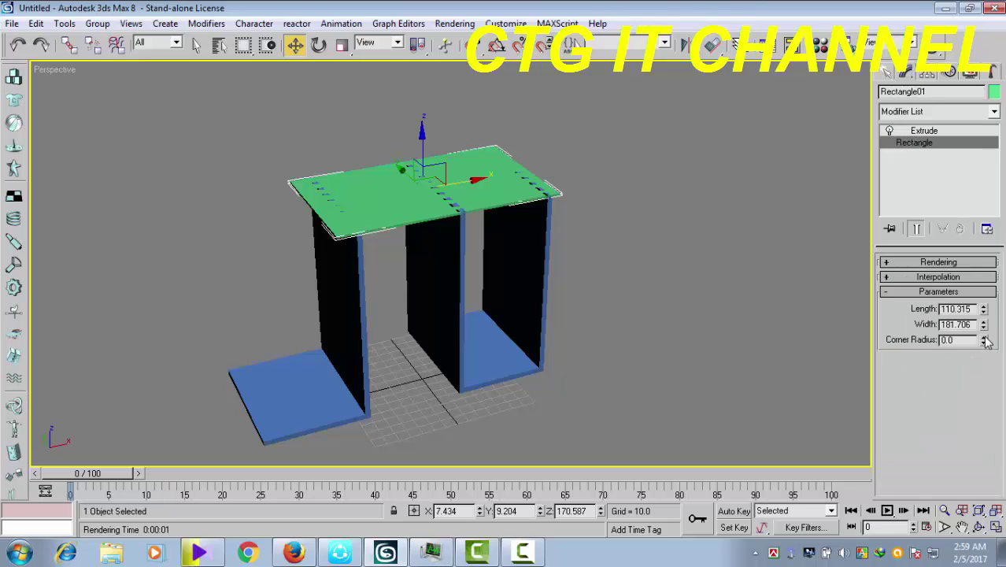
Raise the tabletop's Corner Radius to 3.37, then deselect and orbit to view the corners.
left_click_drag(985, 340, 985, 315)
scroll(599, 298, "up", 1)
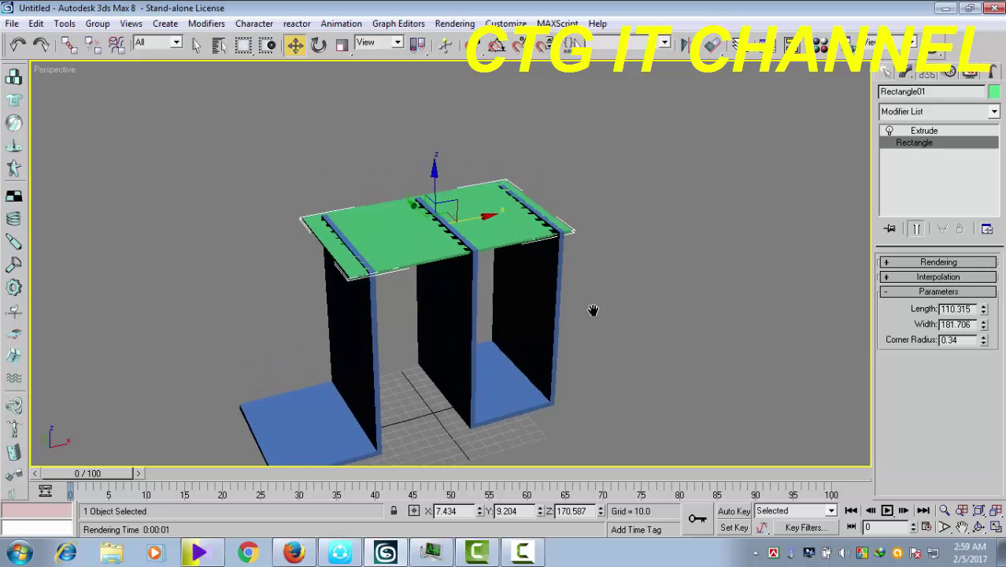
scroll(594, 300, "up", 2)
scroll(593, 293, "up", 1)
scroll(592, 293, "up", 1)
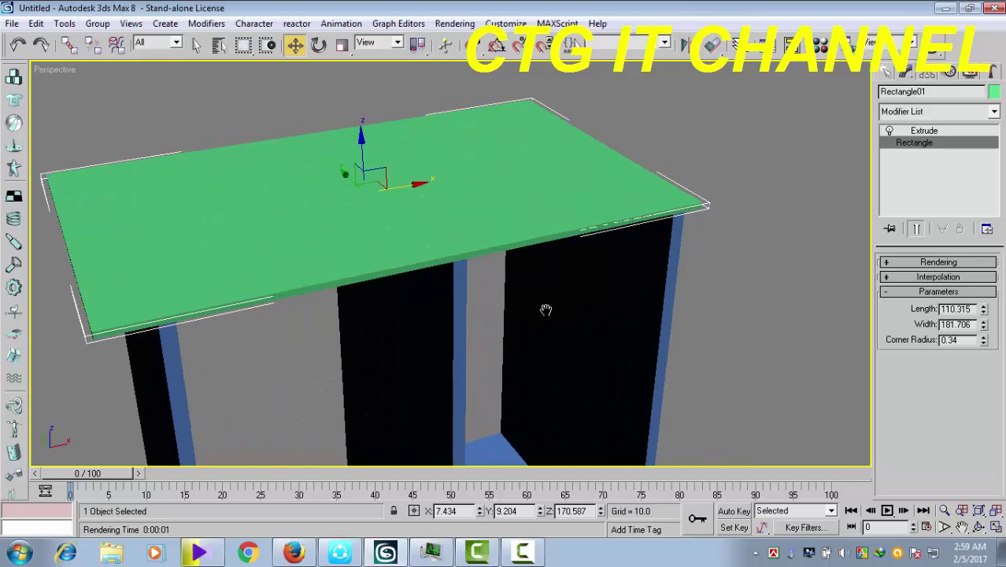
scroll(613, 287, "up", 1)
scroll(567, 323, "up", 1)
scroll(559, 333, "up", 1)
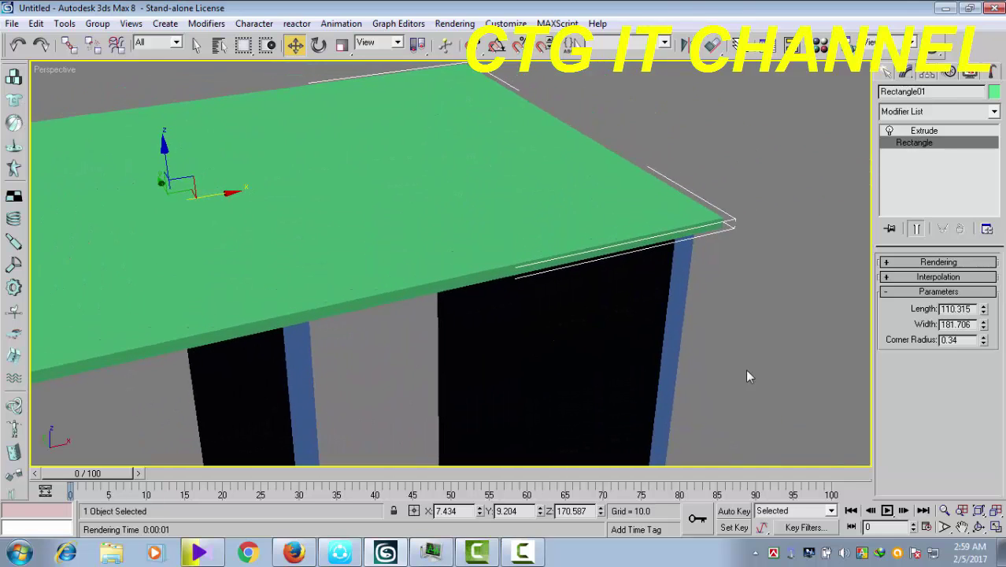
left_click_drag(983, 340, 936, 112)
left_click(693, 292)
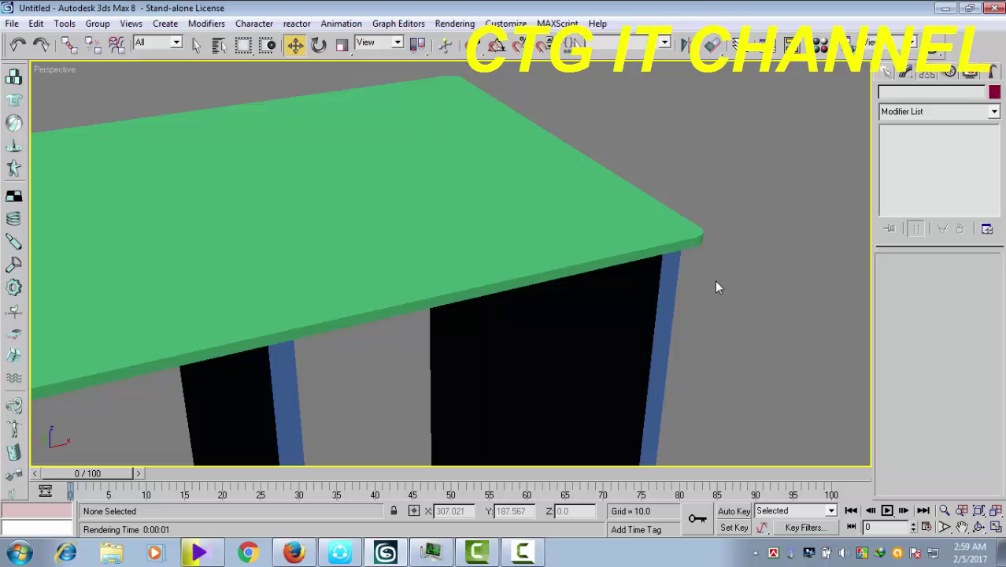
mouse_move(726, 284)
middle_mouse_down("alt")
mouse_move(698, 374)
mouse_move(703, 361)
mouse_move(658, 346)
mouse_move(643, 355)
mouse_move(759, 293)
middle_mouse_up("alt")
scroll(727, 303, "down", 5)
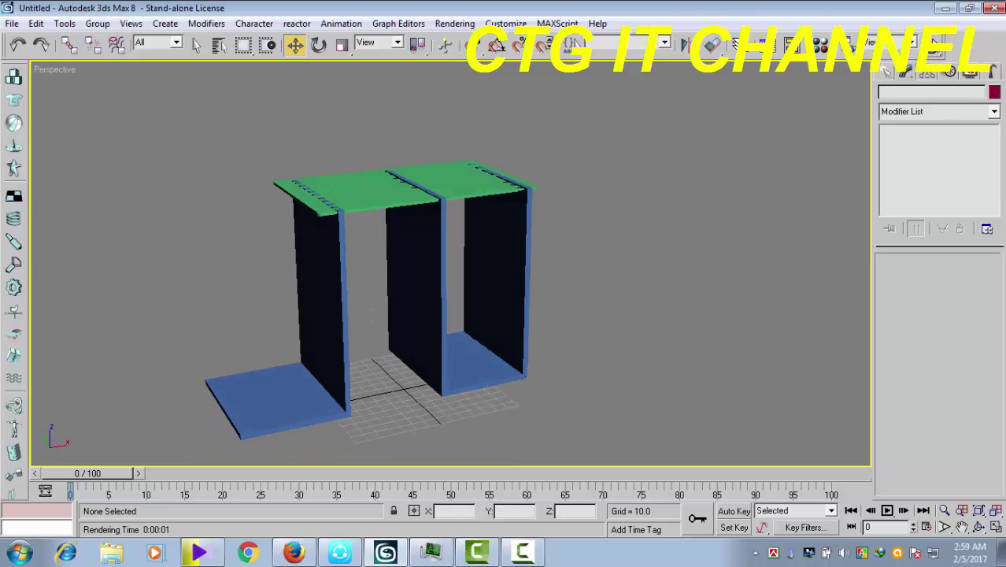
Test-render the table with Shift+Q, inspect the enlarged image, close it, and orbit the view.
scroll(486, 340, "up", 3)
middle_click_drag(486, 340, 521, 330, "alt")
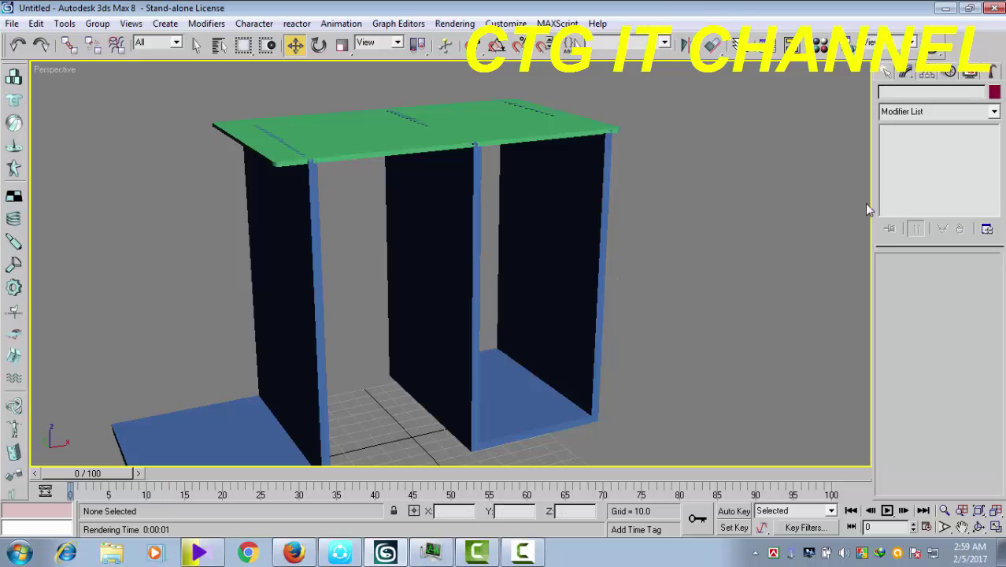
key("shift+q")
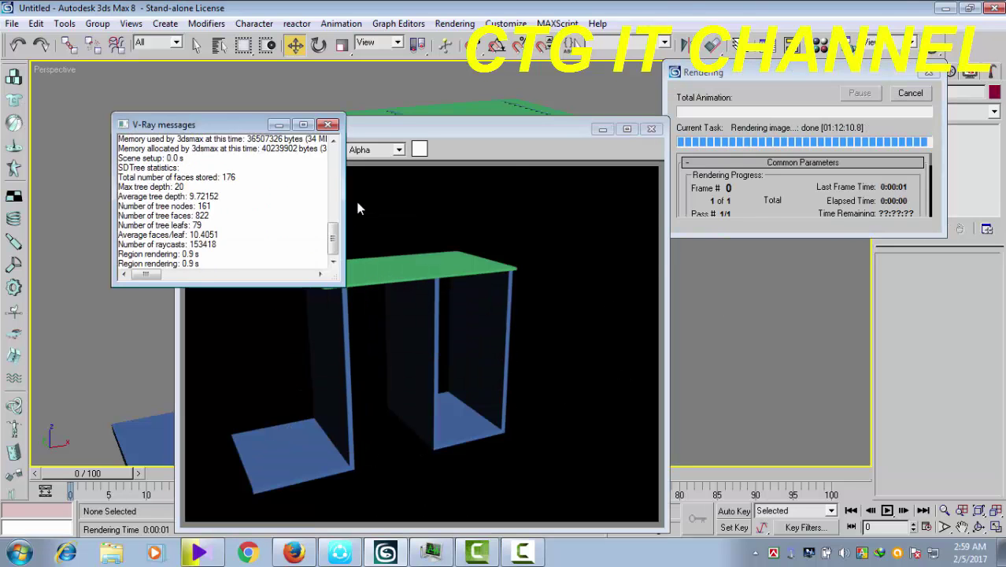
left_click_drag(252, 121, 147, 118)
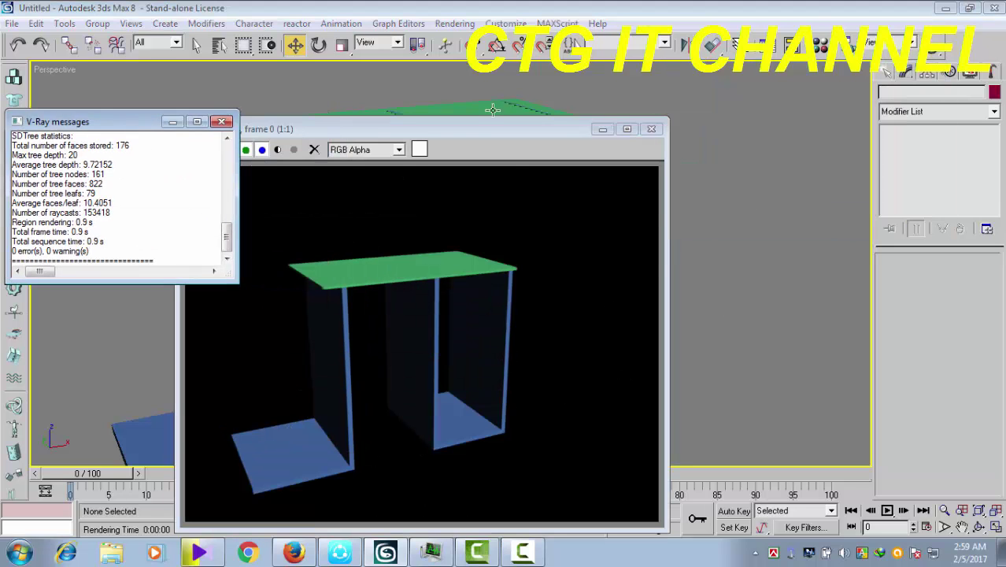
left_click(222, 121)
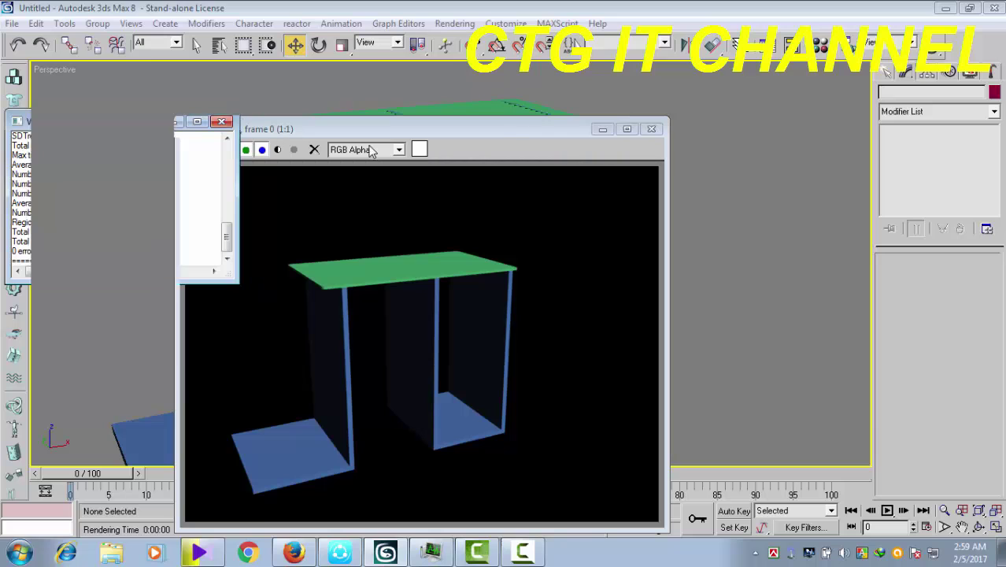
left_click(628, 129)
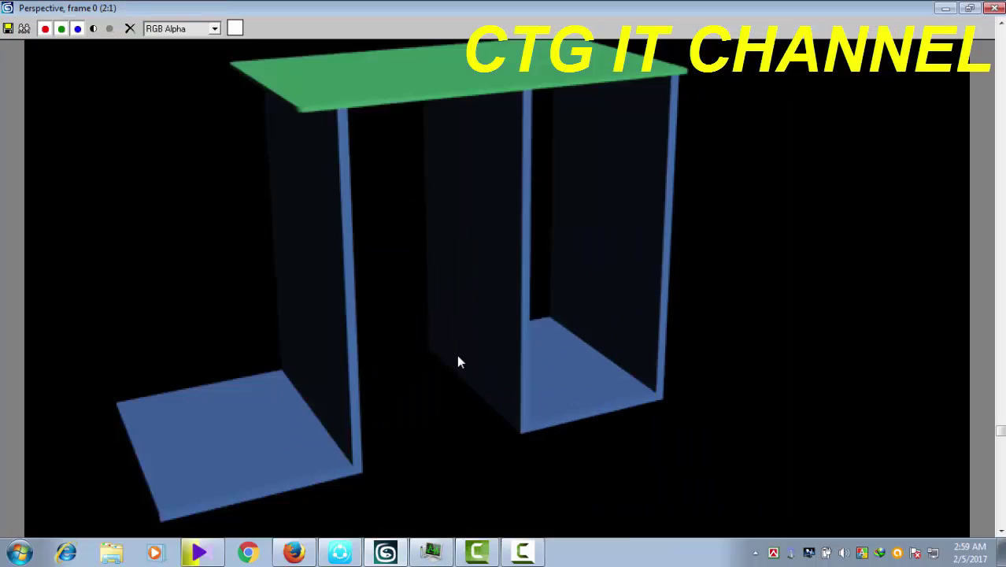
scroll(458, 361, "down", 1)
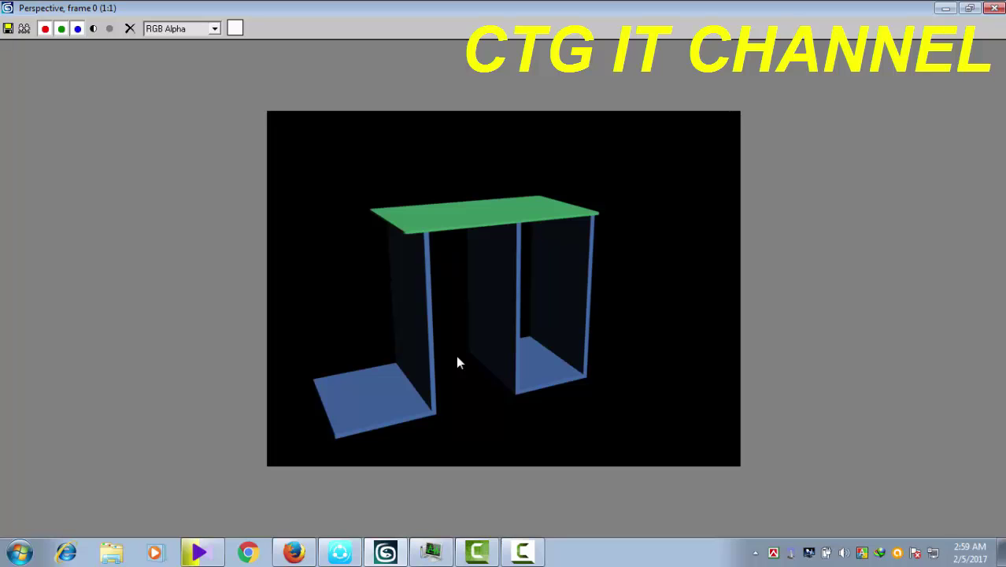
left_click(996, 7)
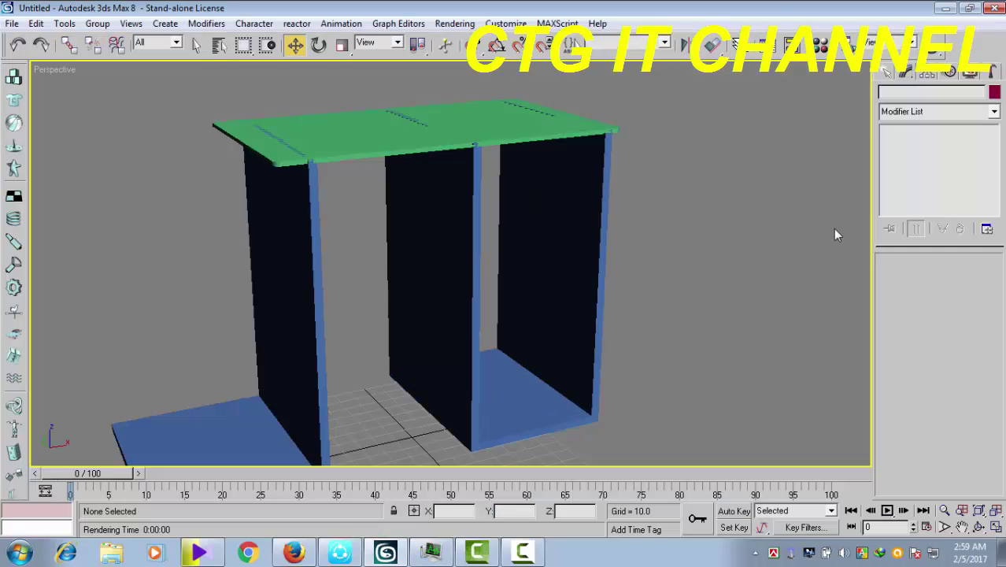
mouse_move(674, 414)
middle_mouse_down("alt")
mouse_move(739, 357)
mouse_move(748, 365)
middle_mouse_up("alt")
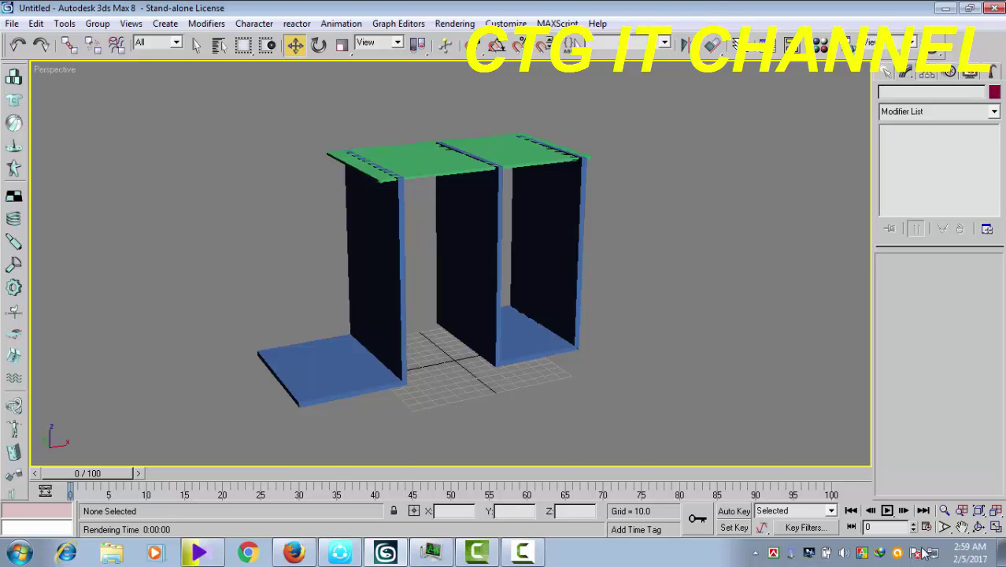
Restore four views, maximize the Front view on the table, and open the Splines shape types.
left_click(996, 527)
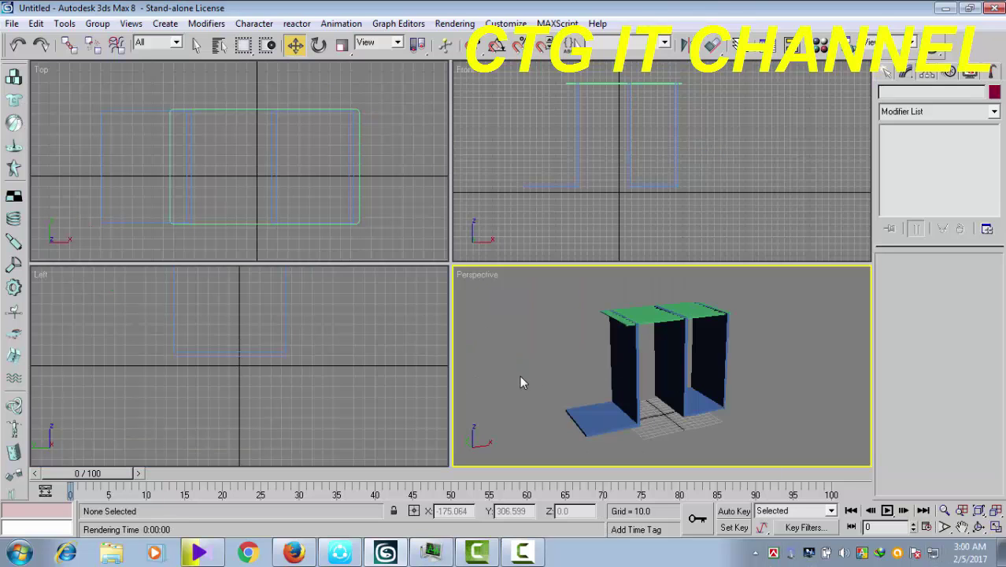
mouse_move(638, 230)
middle_mouse_down()
mouse_move(629, 233)
mouse_move(638, 232)
middle_mouse_up()
scroll(629, 236, "up", 2)
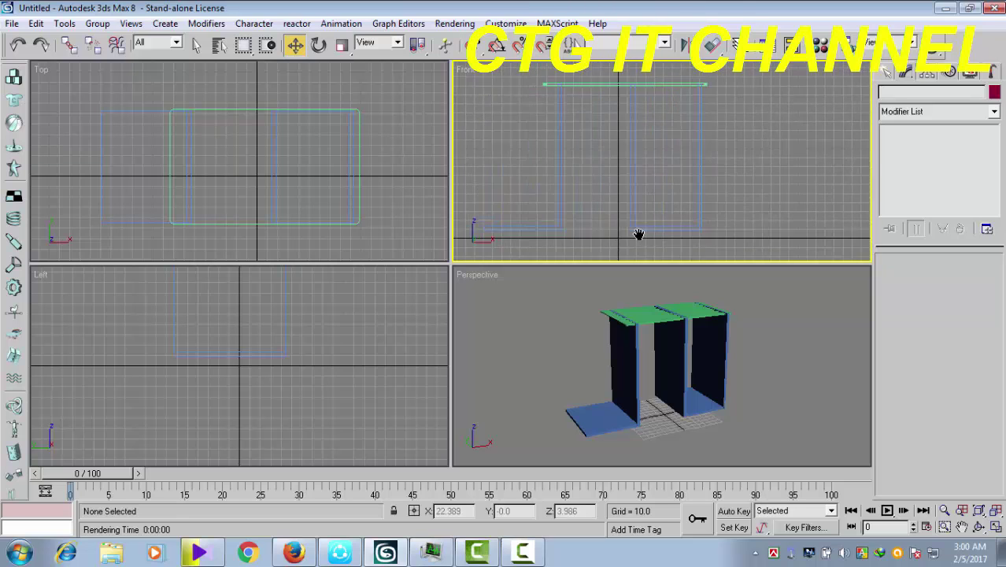
scroll(653, 226, "up", 2)
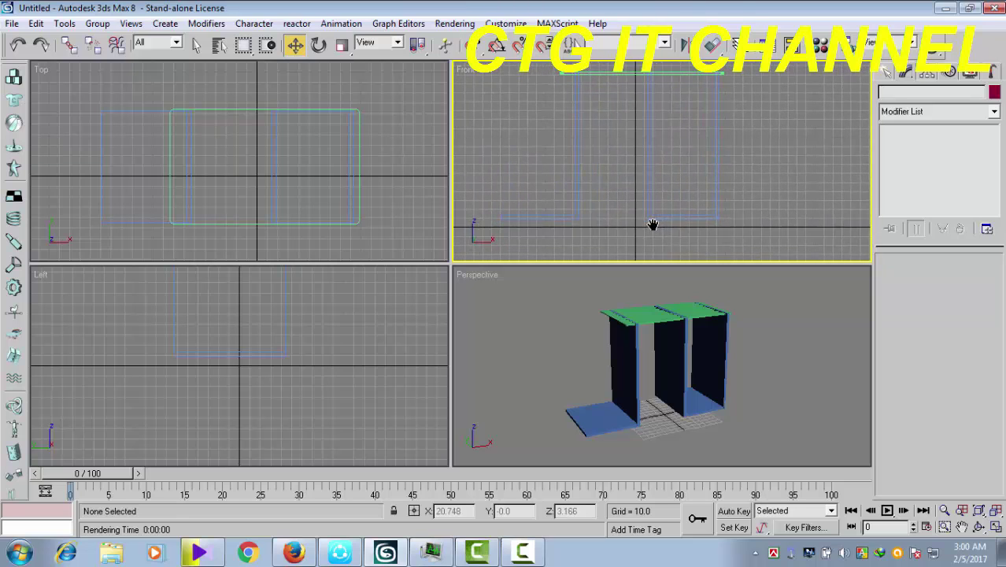
left_click(996, 528)
middle_click_drag(420, 359, 434, 355)
scroll(434, 347, "down", 2)
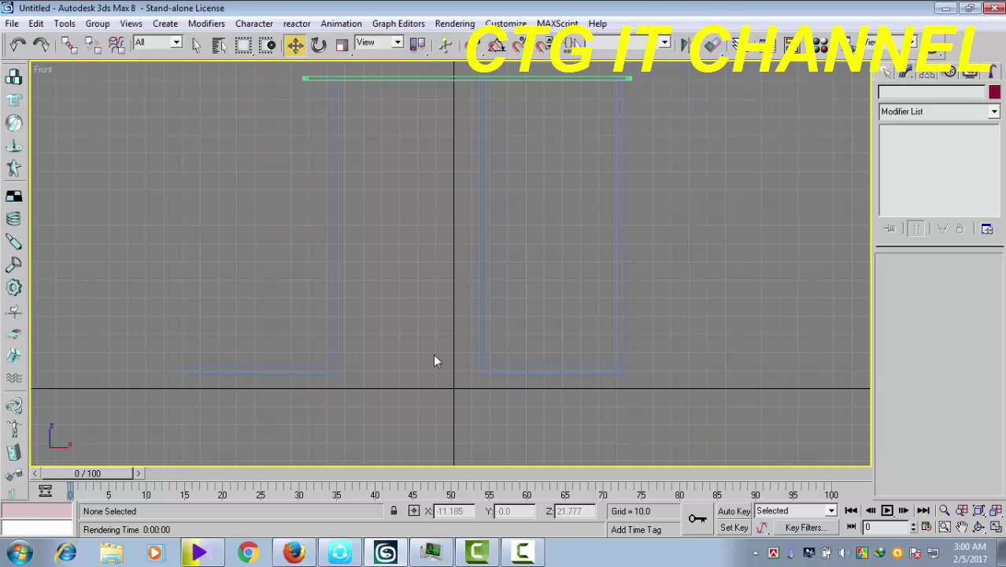
left_click(887, 75)
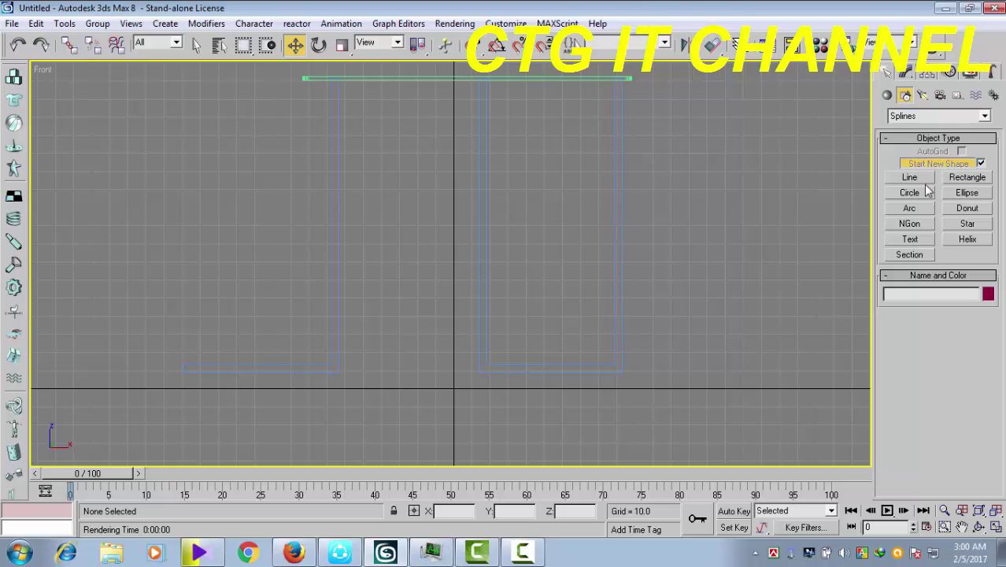
Draw straight line Line04 from the left leg to the right leg and open its Modify settings.
left_click(911, 179)
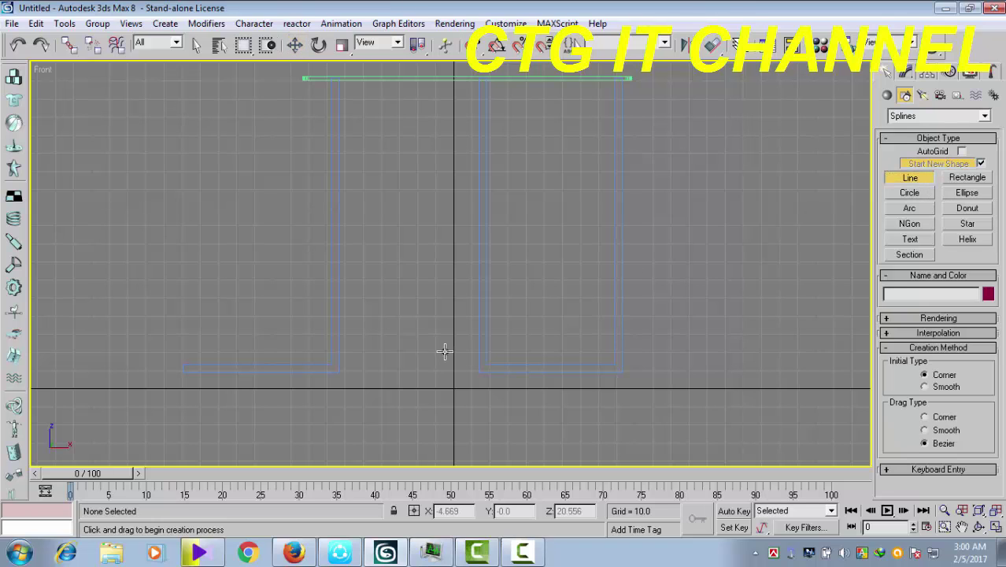
middle_click_drag(436, 377, 424, 345)
middle_click_drag(398, 344, 388, 341)
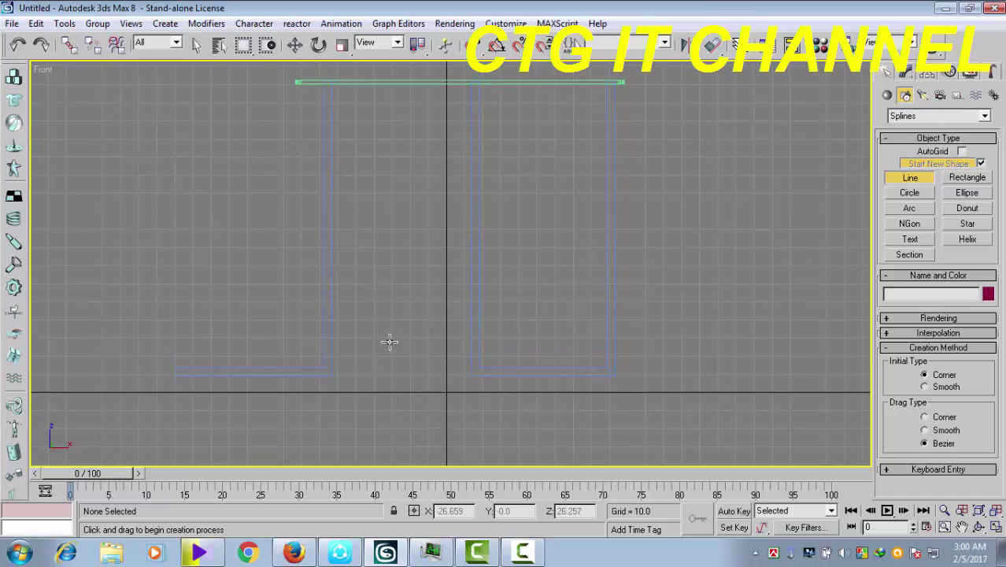
scroll(356, 331, "up", 3)
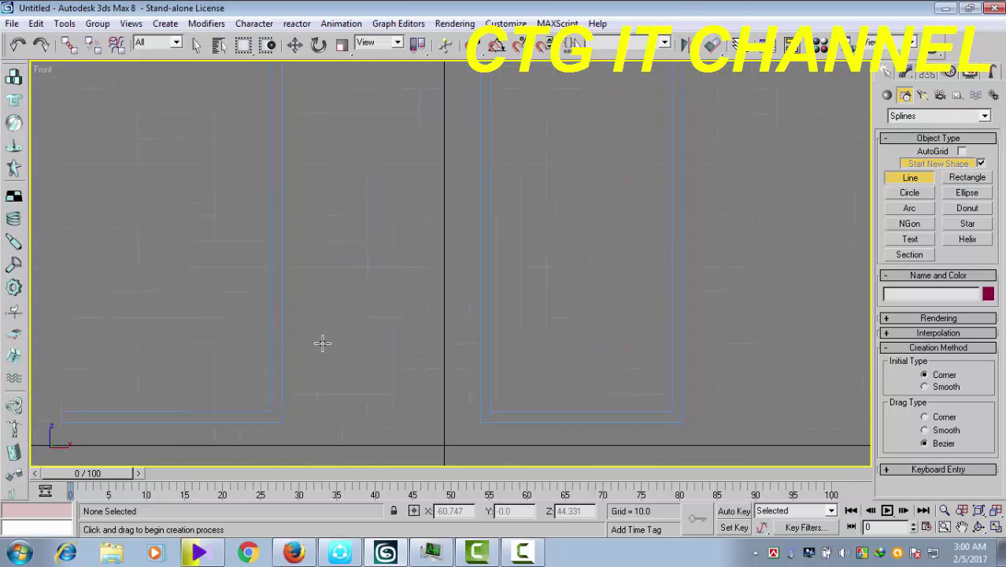
scroll(363, 346, "up", 2)
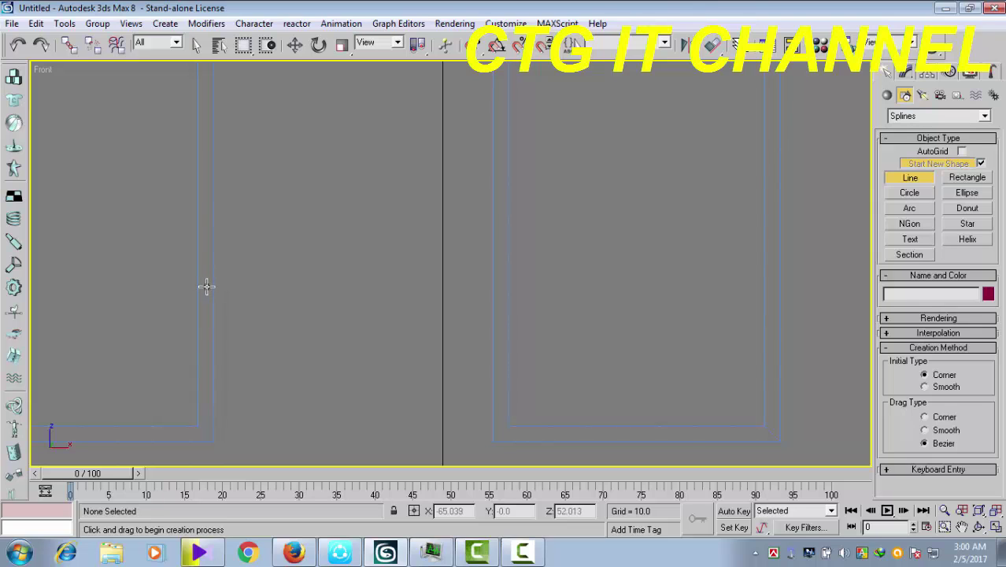
left_click(206, 287)
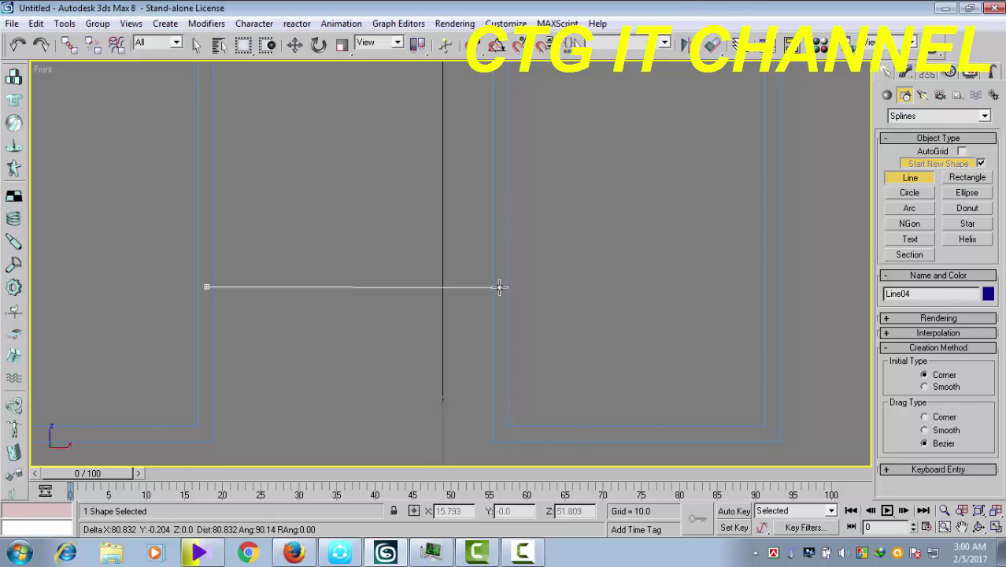
left_click(499, 287)
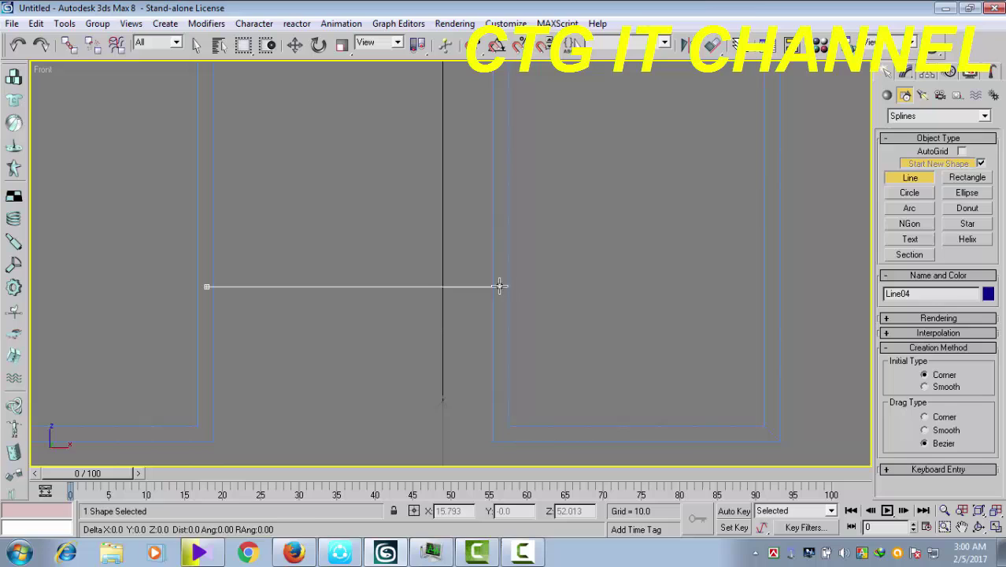
right_click(630, 275)
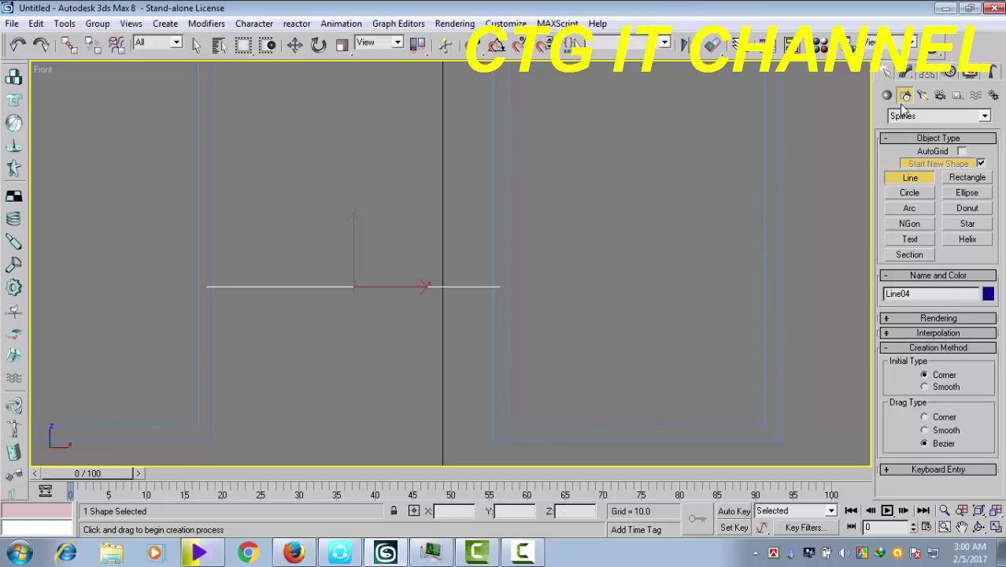
left_click(907, 72)
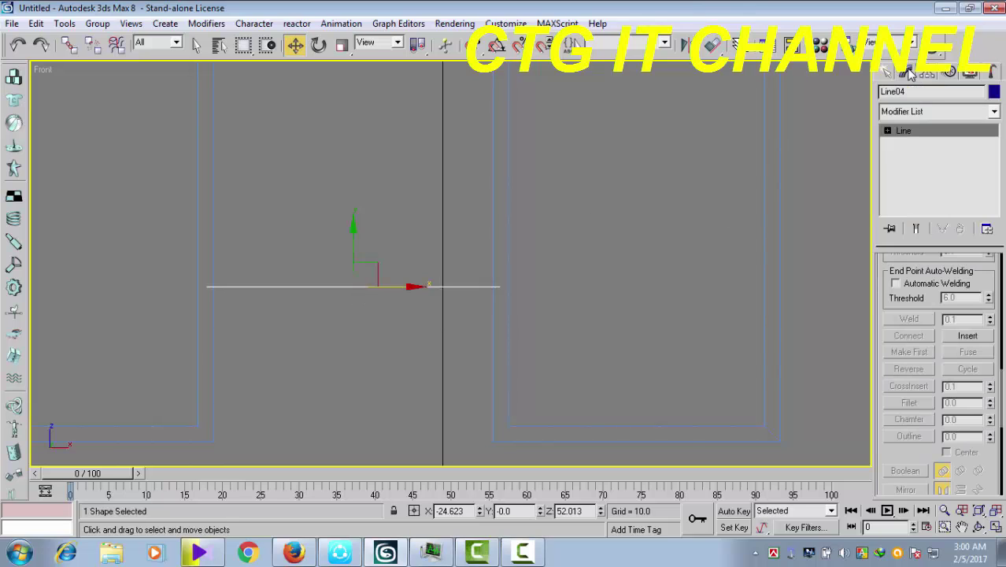
Outline the Line04 spline into a thin closed strip, then restore four views with Perspective active.
left_click(888, 131)
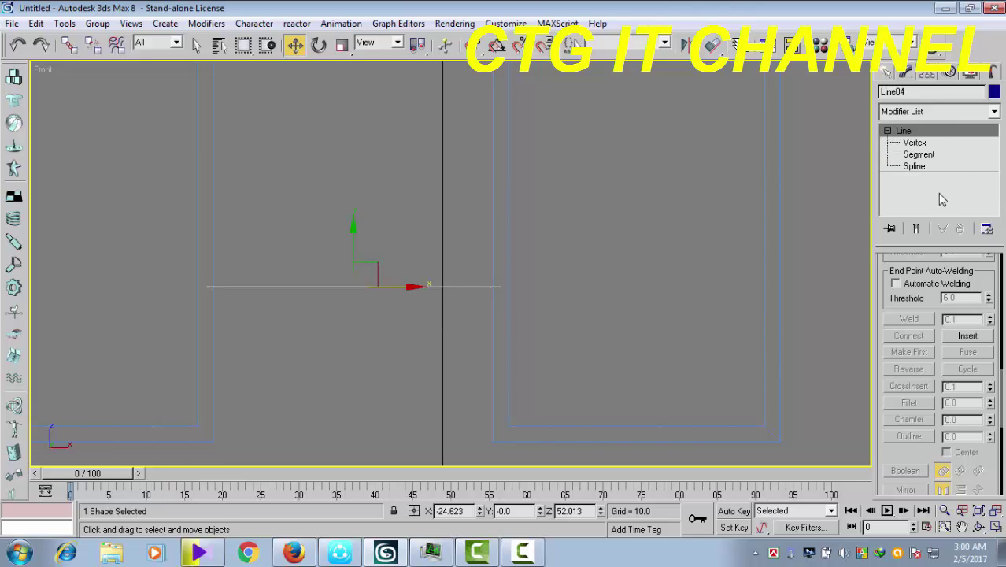
left_click(914, 166)
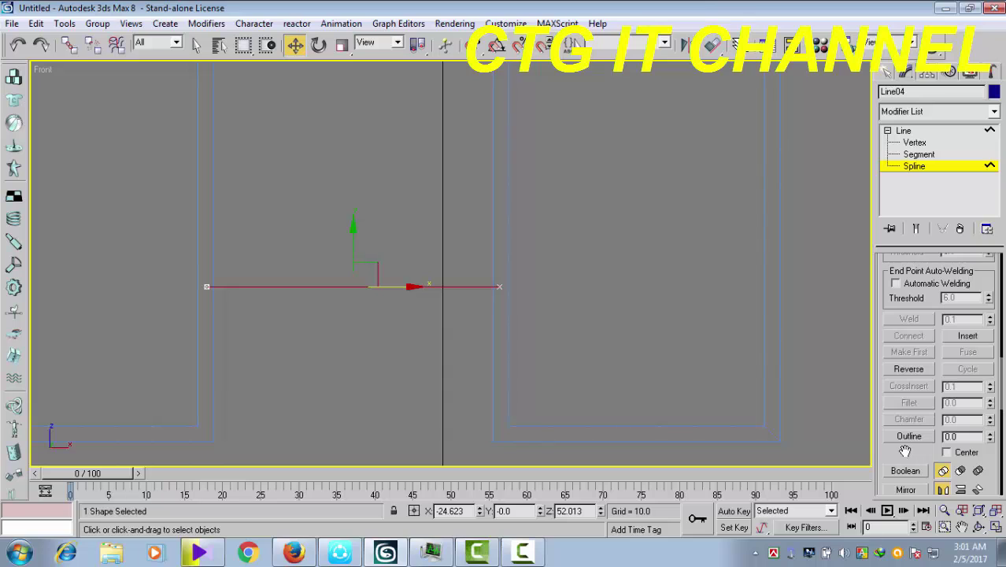
left_click_drag(904, 450, 905, 431)
left_click(909, 416)
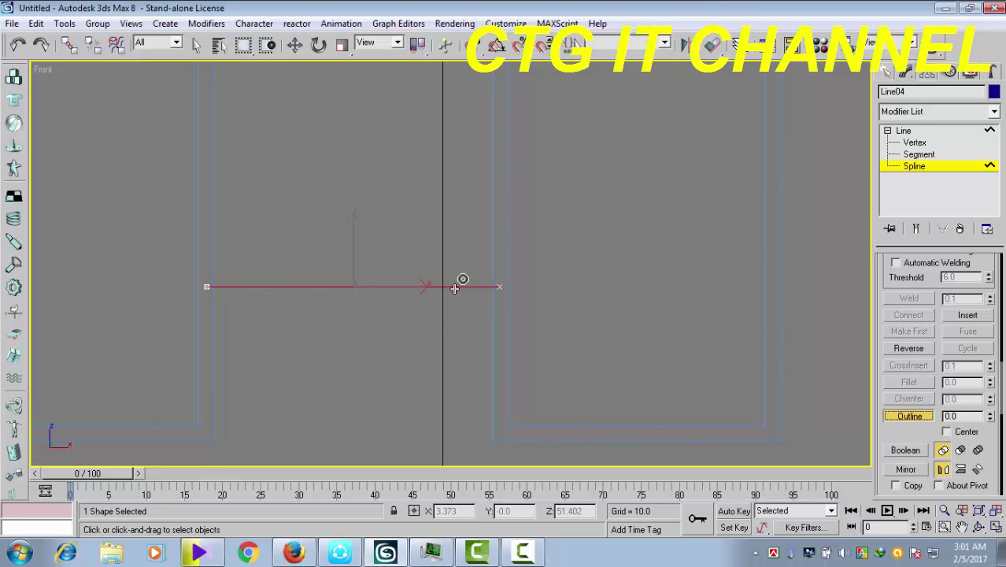
left_click_drag(455, 289, 452, 297)
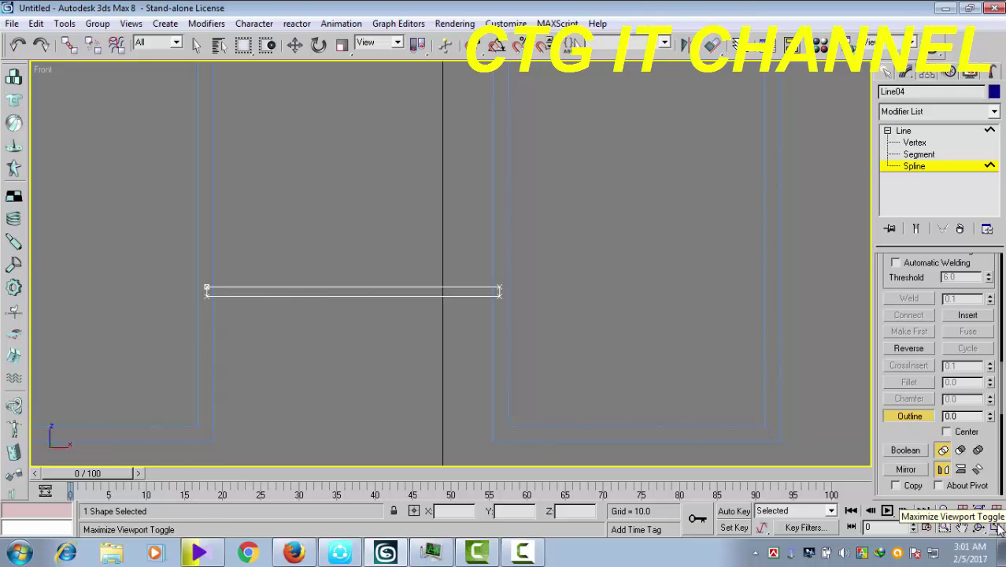
left_click(996, 529)
right_click(638, 433)
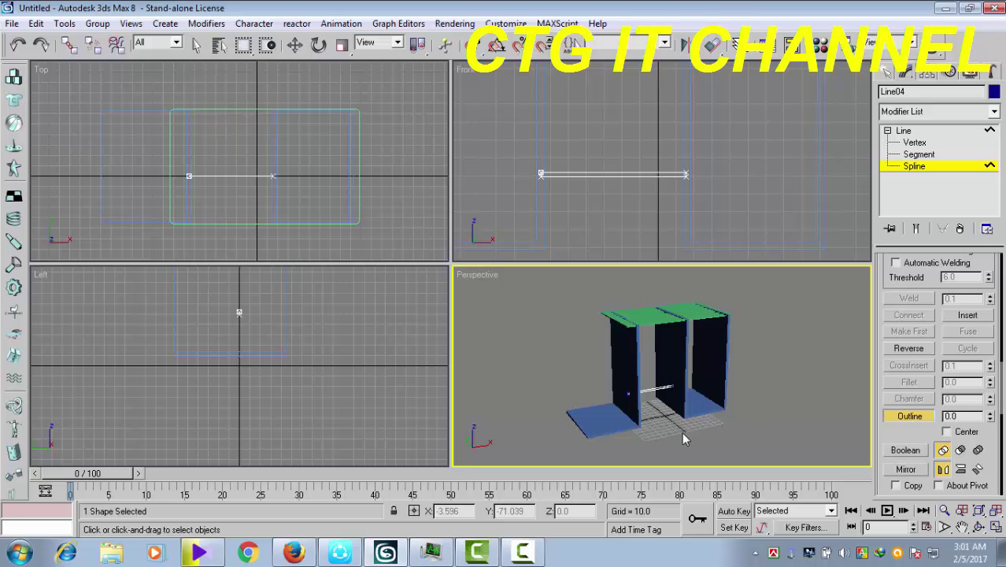
Apply an Extrude modifier to the outlined crossbar Line04.
scroll(682, 434, "up", 1)
scroll(682, 435, "up", 3)
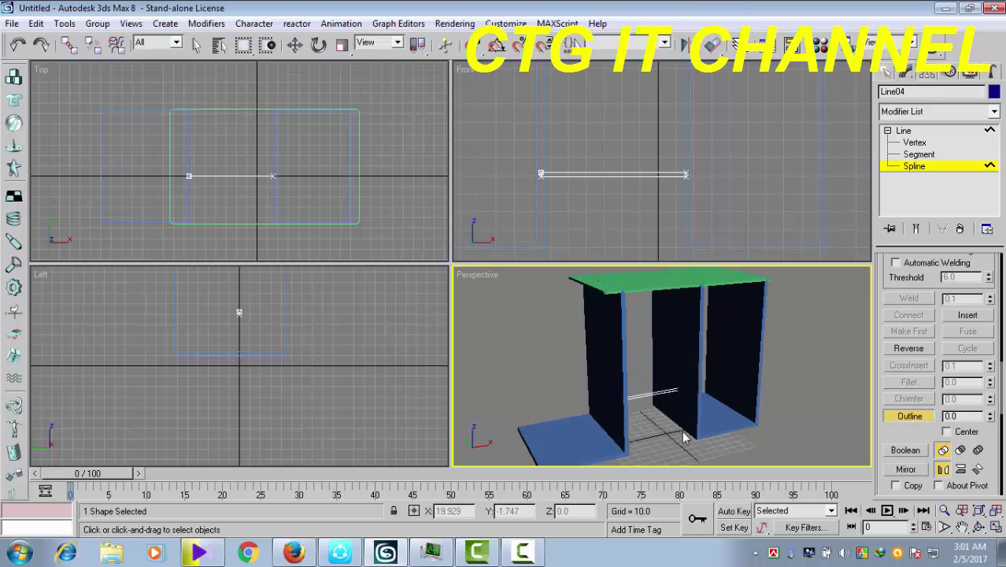
scroll(682, 433, "up", 1)
scroll(682, 433, "up", 1)
scroll(673, 432, "up", 2)
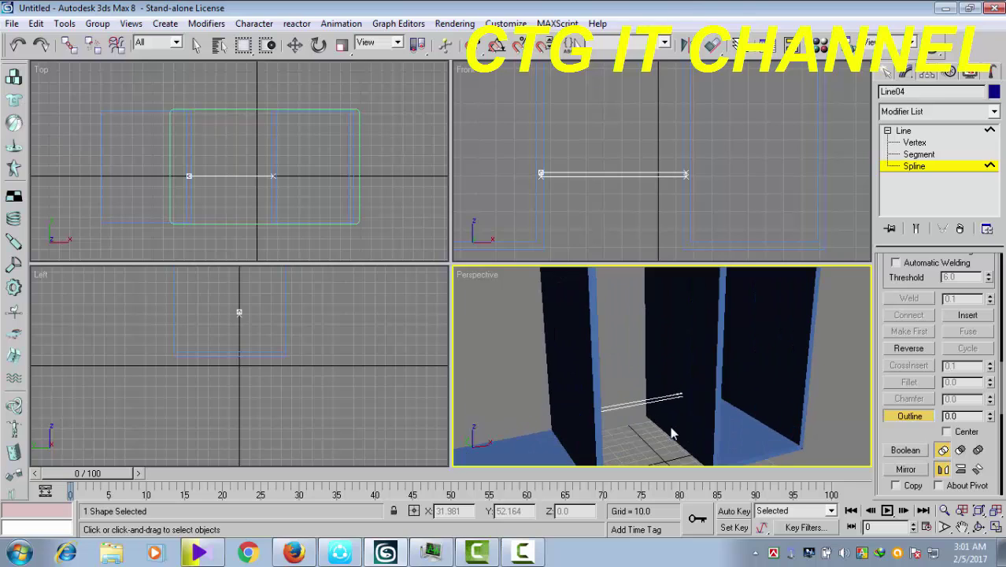
scroll(674, 432, "down", 2)
scroll(671, 423, "down", 1)
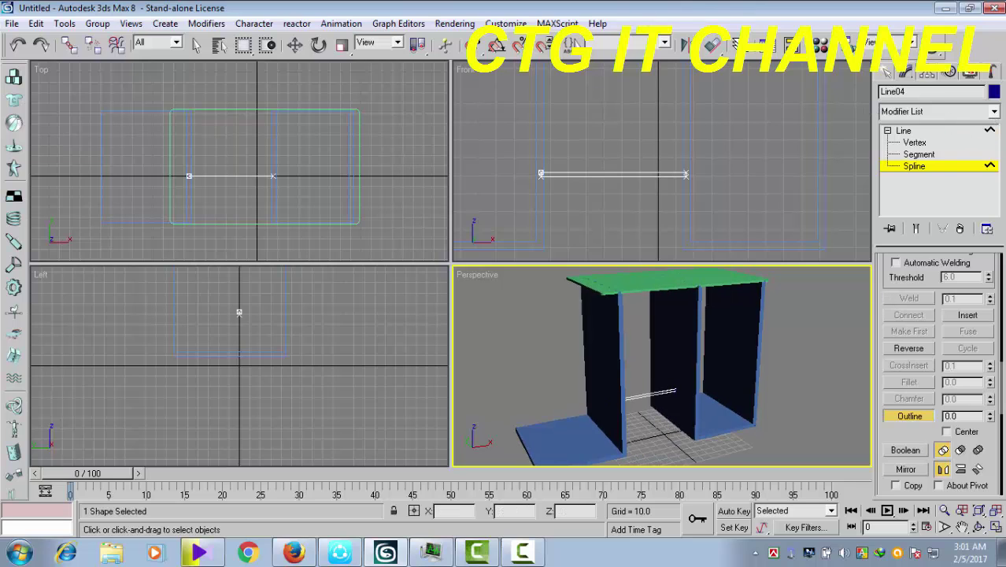
left_click(993, 112)
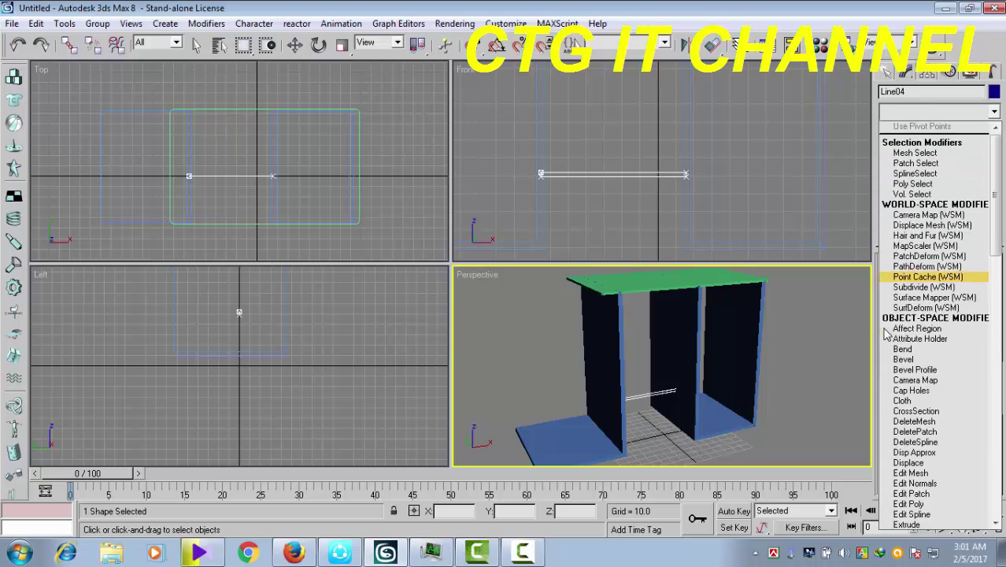
scroll(945, 472, "down", 1)
scroll(945, 489, "up", 1)
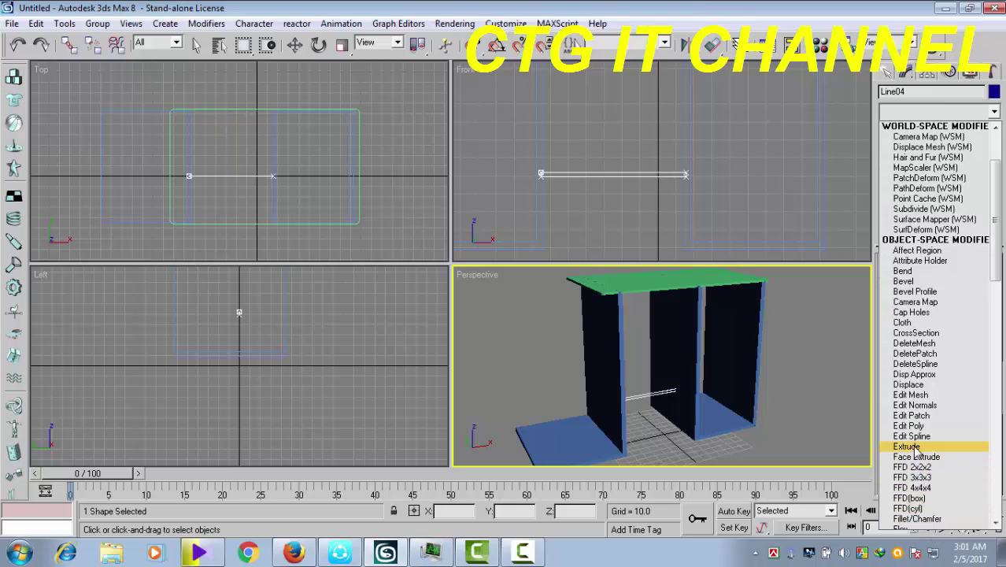
key("w")
left_click(907, 446)
Set the crossbar's Extrude Amount to 18.5, after first trying 32.
scroll(679, 413, "up", 2)
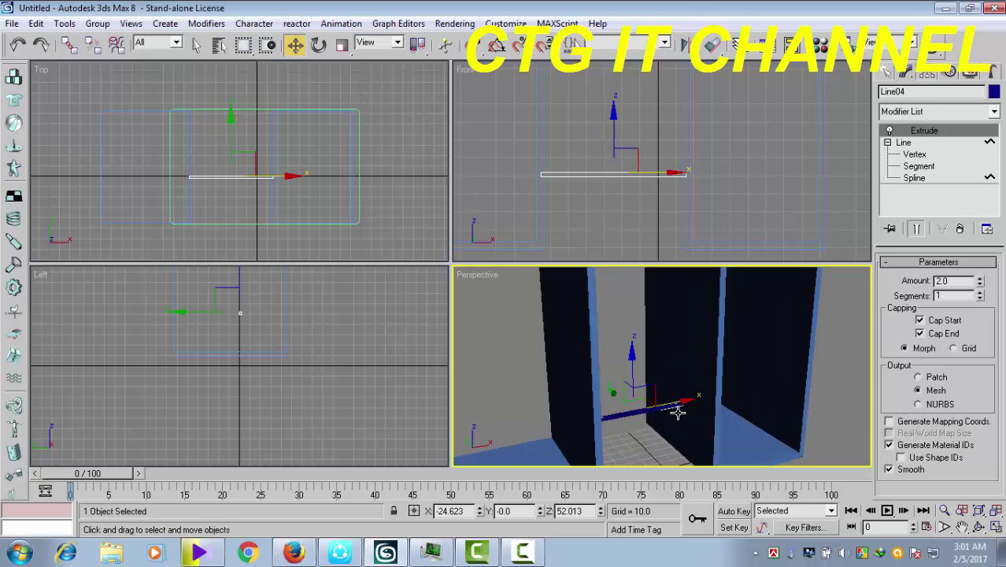
scroll(673, 410, "down", 1)
scroll(668, 399, "up", 3)
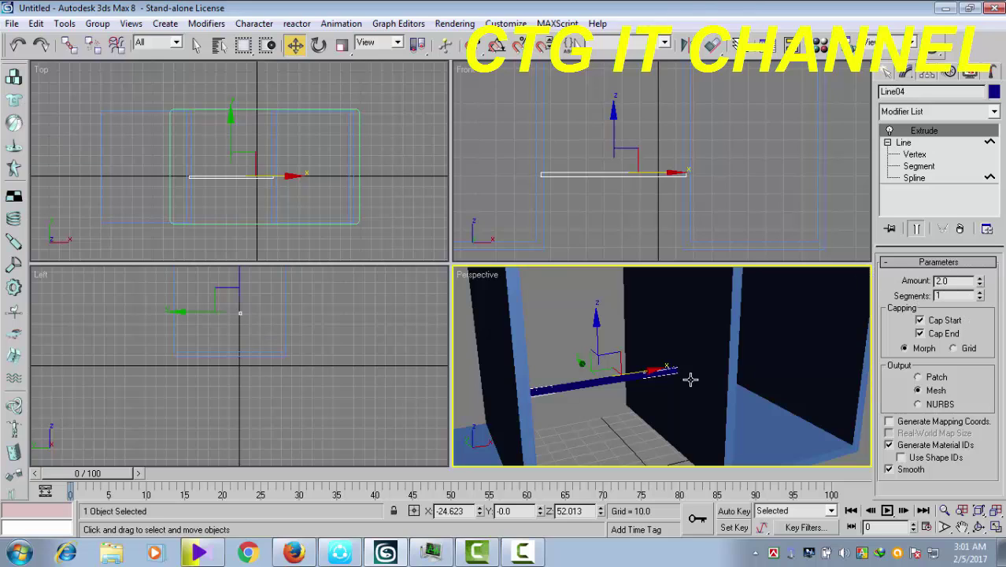
scroll(671, 393, "up", 2)
scroll(667, 406, "up", 2)
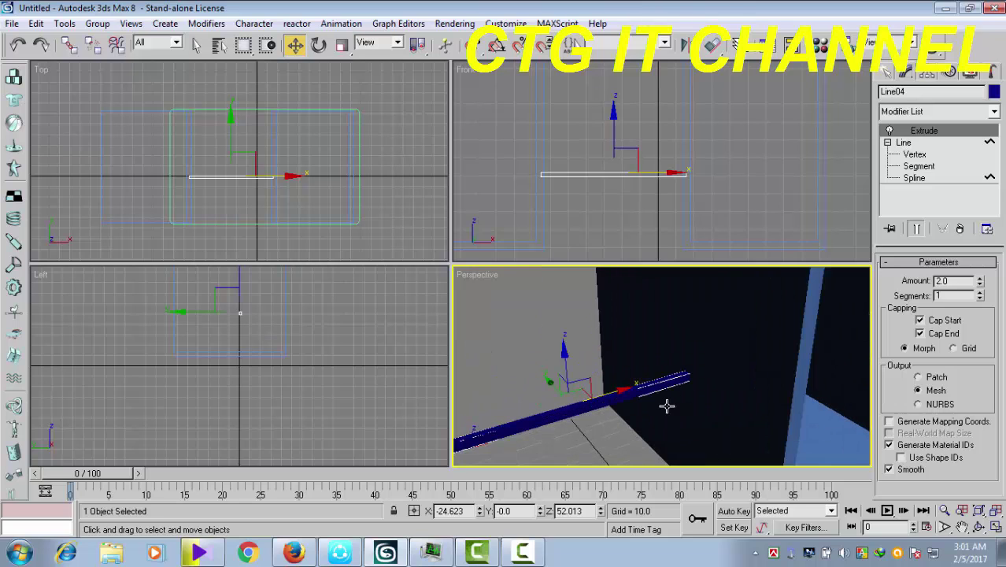
scroll(677, 403, "down", 2)
scroll(696, 407, "down", 2)
scroll(696, 406, "down", 2)
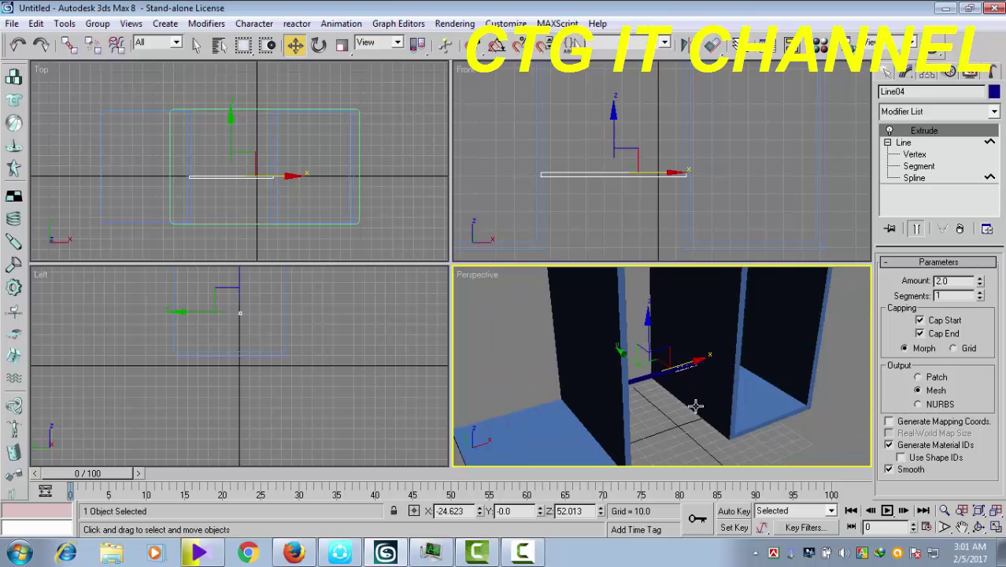
middle_click_drag(696, 406, 676, 425)
scroll(688, 415, "down", 2)
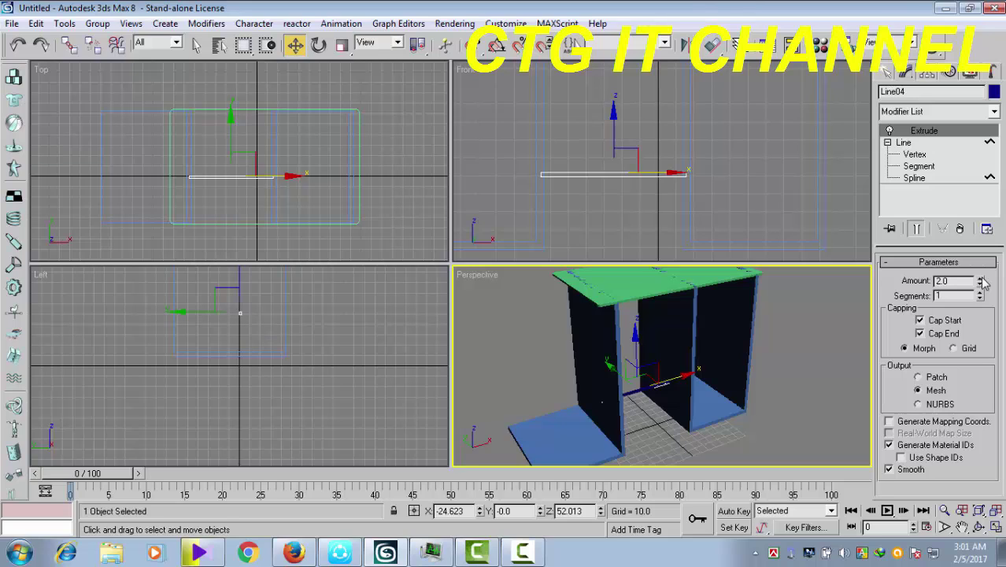
left_click_drag(981, 282, 981, 252)
scroll(677, 393, "up", 1)
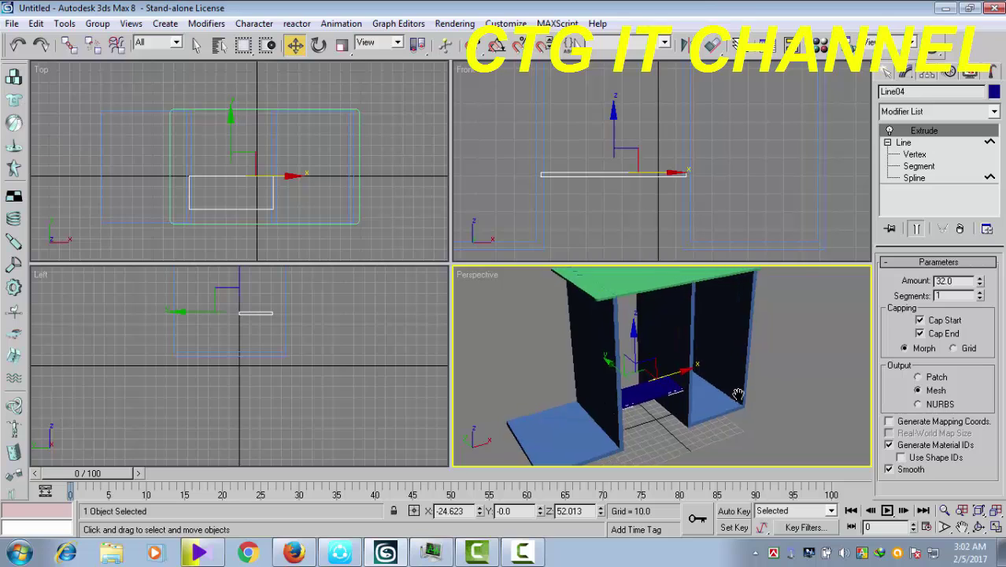
scroll(675, 391, "up", 2)
scroll(709, 421, "up", 1)
scroll(706, 406, "up", 1)
scroll(708, 417, "up", 2)
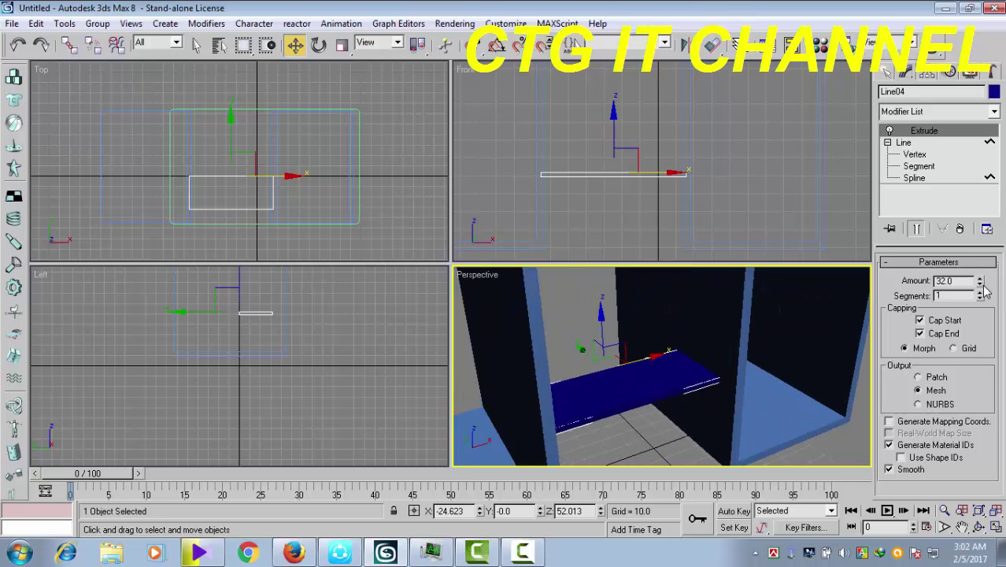
left_click_drag(981, 282, 989, 310)
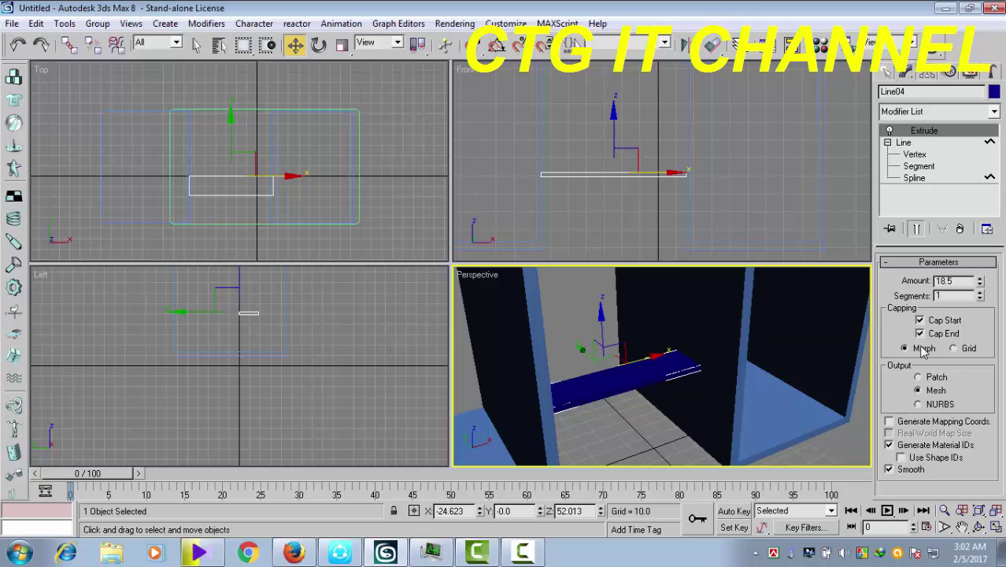
mouse_move(657, 423)
middle_mouse_down()
mouse_move(692, 420)
mouse_move(681, 418)
mouse_move(689, 435)
middle_mouse_up()
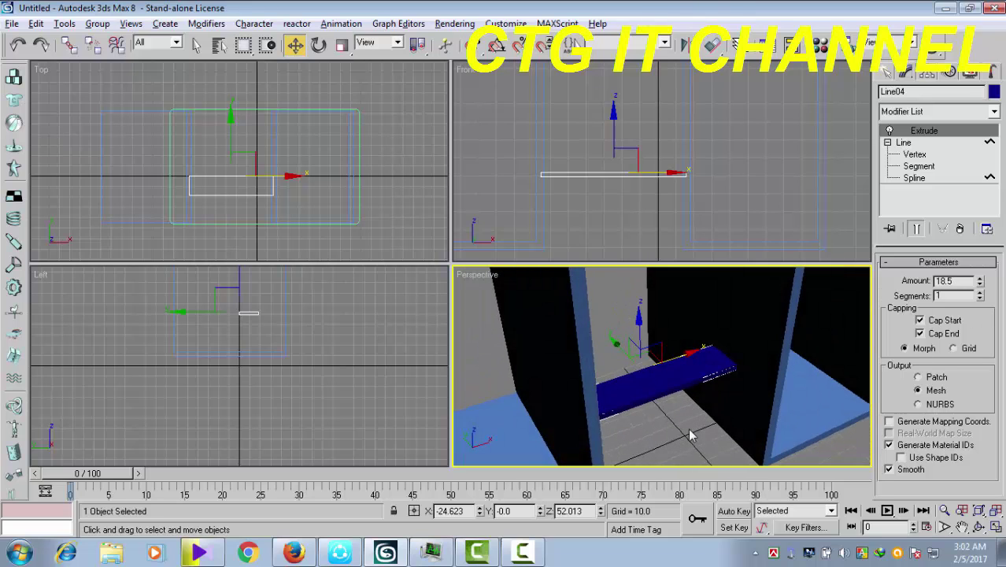
Rotate the crossbar about 18 degrees around its X axis, then return to Move.
left_click(319, 45)
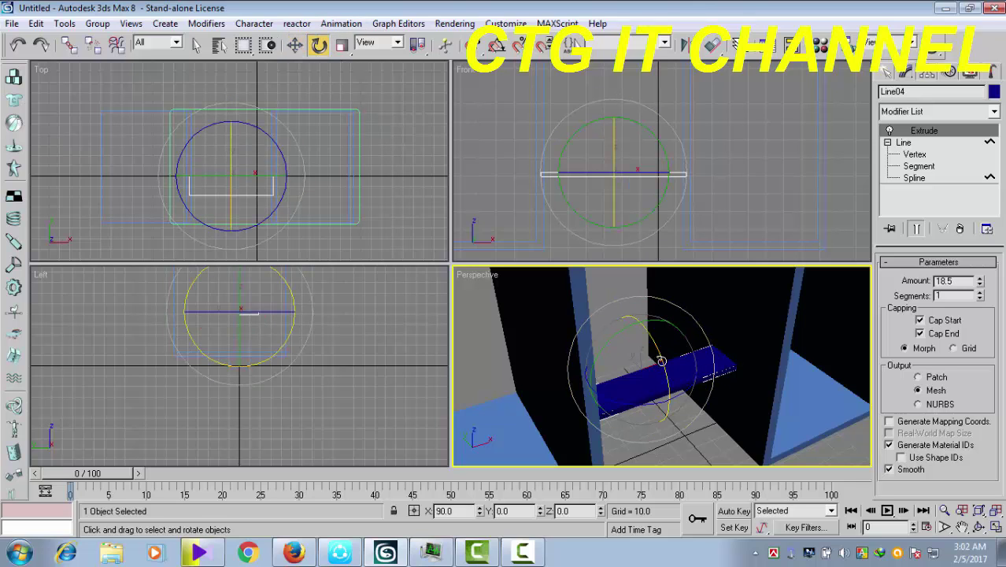
left_click_drag(662, 360, 667, 386)
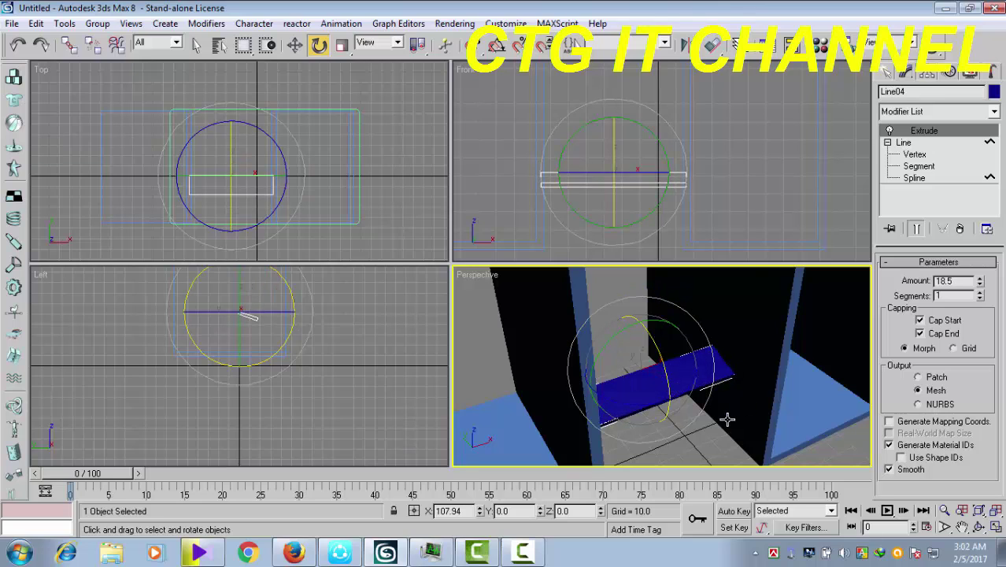
left_click(294, 45)
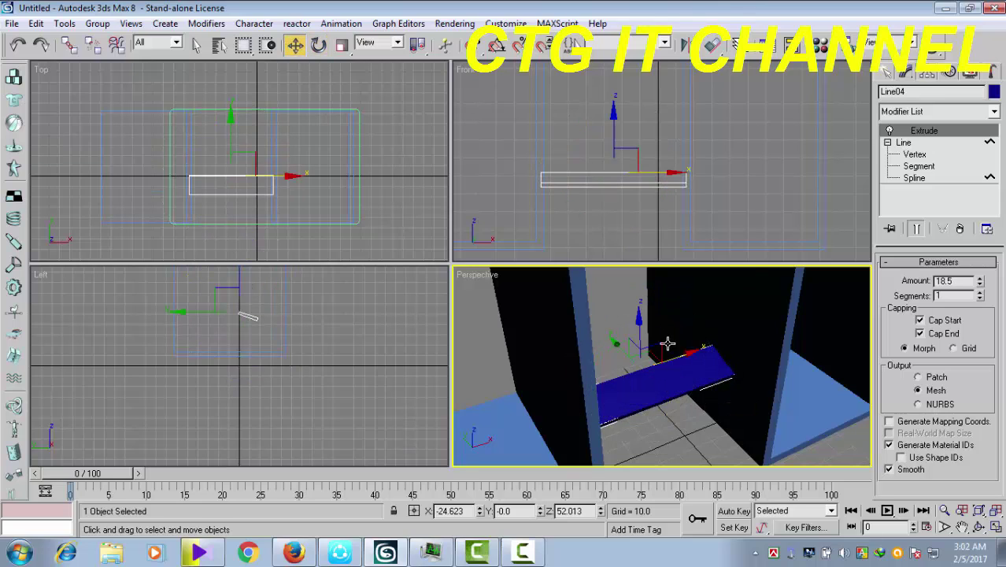
Maximize and pan the Perspective view to centre the table, then select the green tabletop.
scroll(687, 425, "down", 5)
scroll(687, 425, "down", 1)
scroll(686, 429, "down", 2)
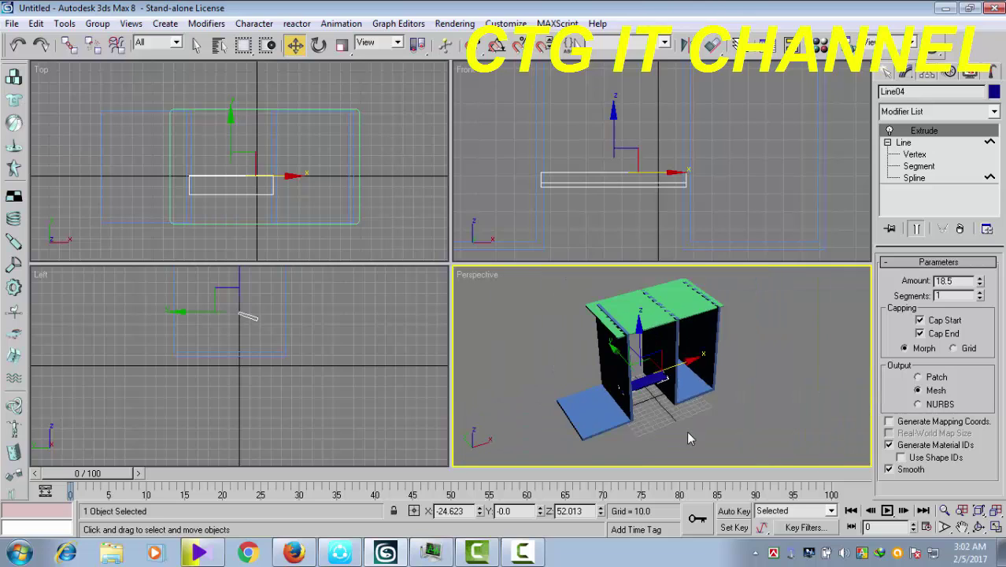
scroll(701, 431, "down", 1)
scroll(713, 432, "down", 1)
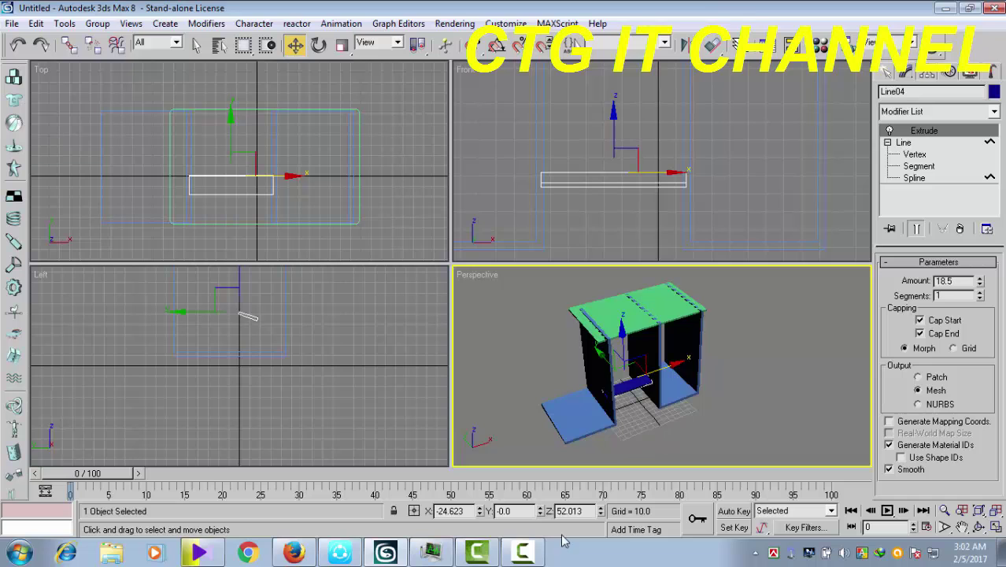
left_click(997, 529)
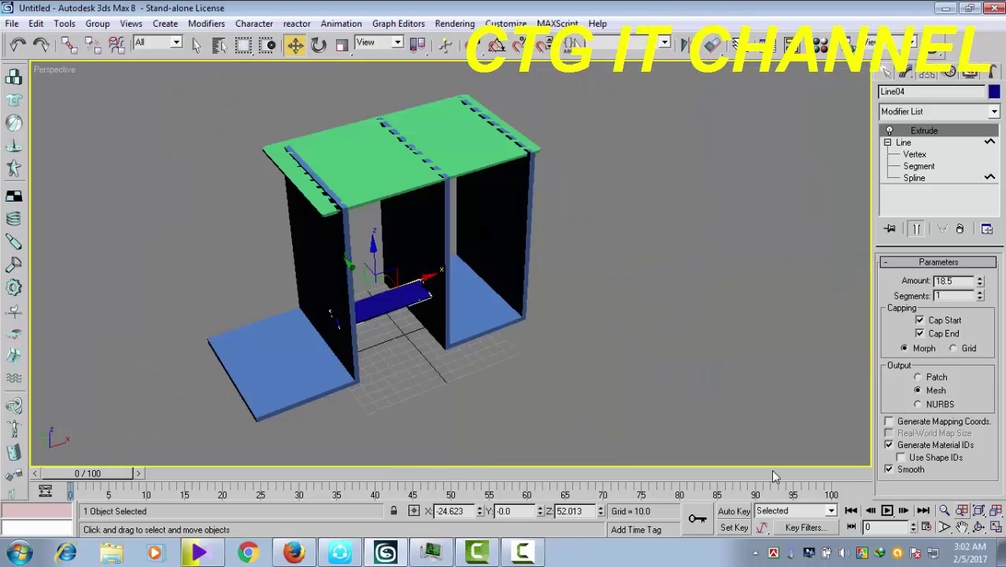
mouse_move(574, 366)
middle_mouse_down()
mouse_move(626, 397)
mouse_move(580, 398)
mouse_move(563, 359)
mouse_move(798, 358)
mouse_move(920, 389)
mouse_move(564, 411)
mouse_move(576, 353)
mouse_move(617, 377)
mouse_move(620, 398)
mouse_move(618, 331)
mouse_move(722, 348)
mouse_move(715, 375)
mouse_move(651, 395)
mouse_move(625, 357)
mouse_move(611, 384)
mouse_move(620, 416)
mouse_move(621, 377)
middle_mouse_up()
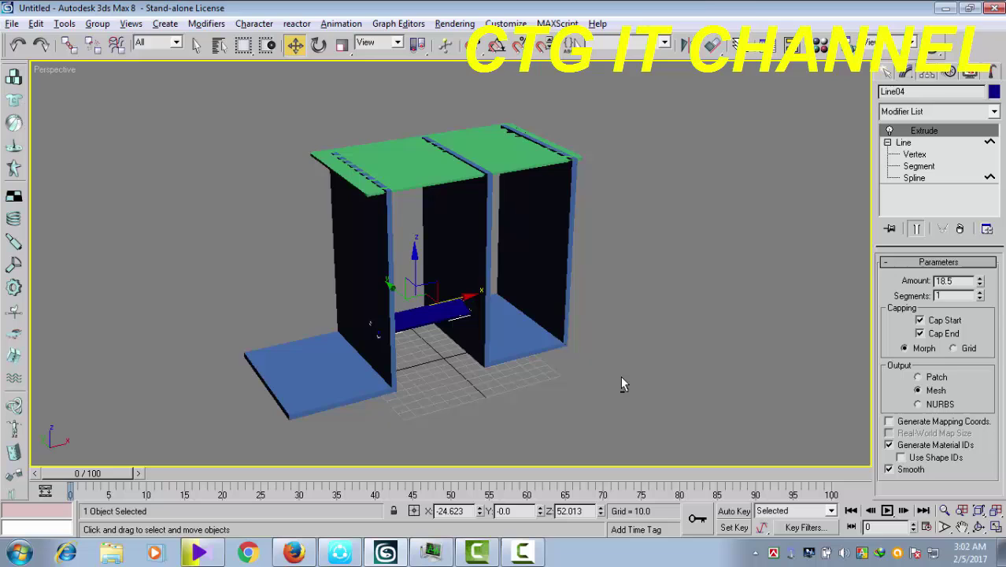
left_click(422, 181)
Resize the tabletop rectangle to width 203.511 and length 122.45.
left_click(997, 526)
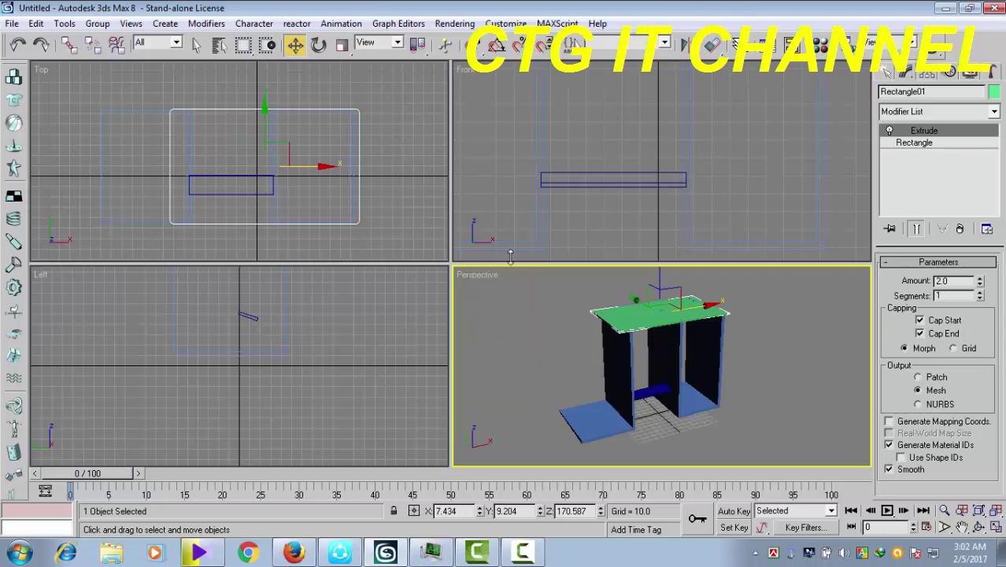
right_click(326, 239)
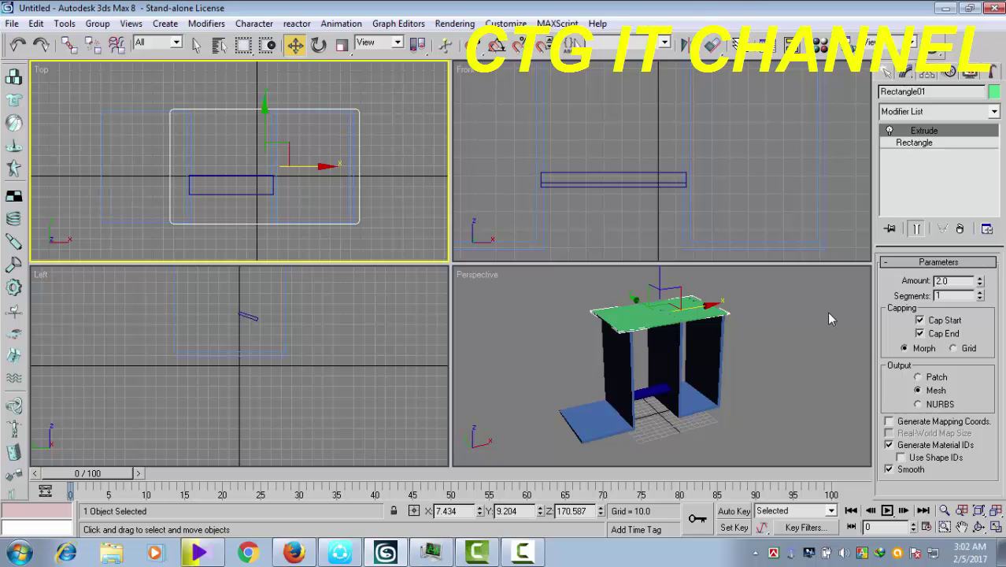
left_click(915, 143)
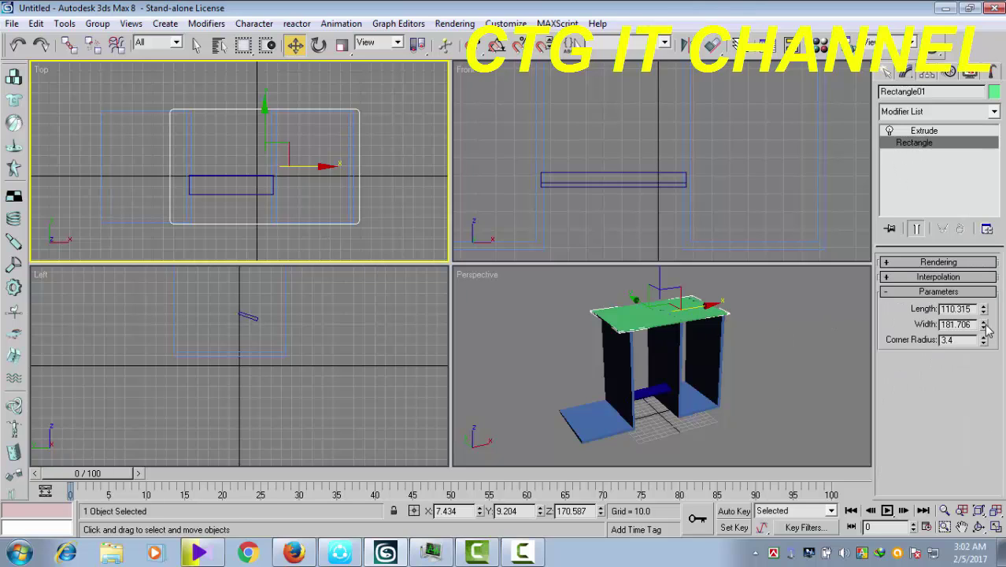
left_click_drag(984, 323, 983, 311)
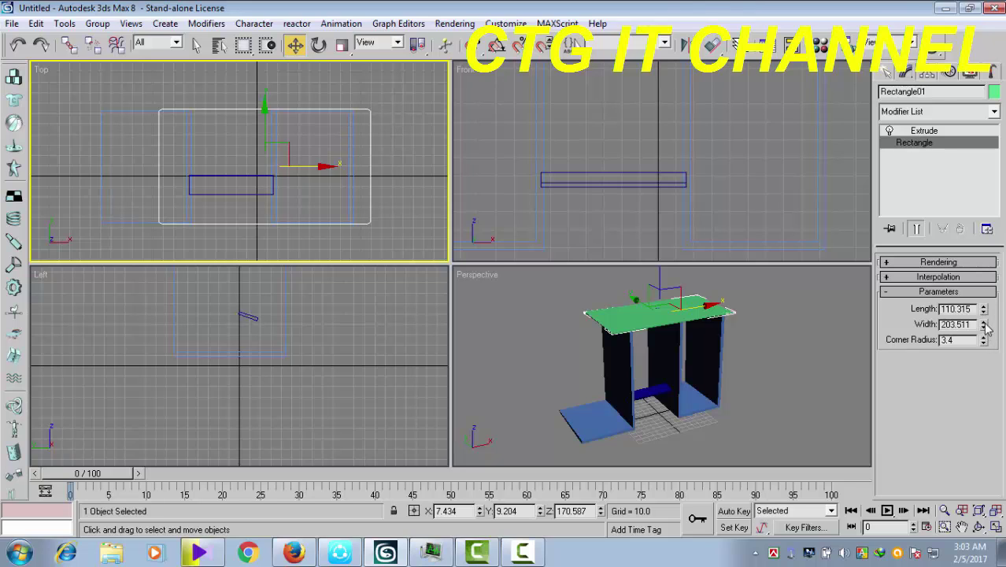
left_click_drag(984, 309, 984, 298)
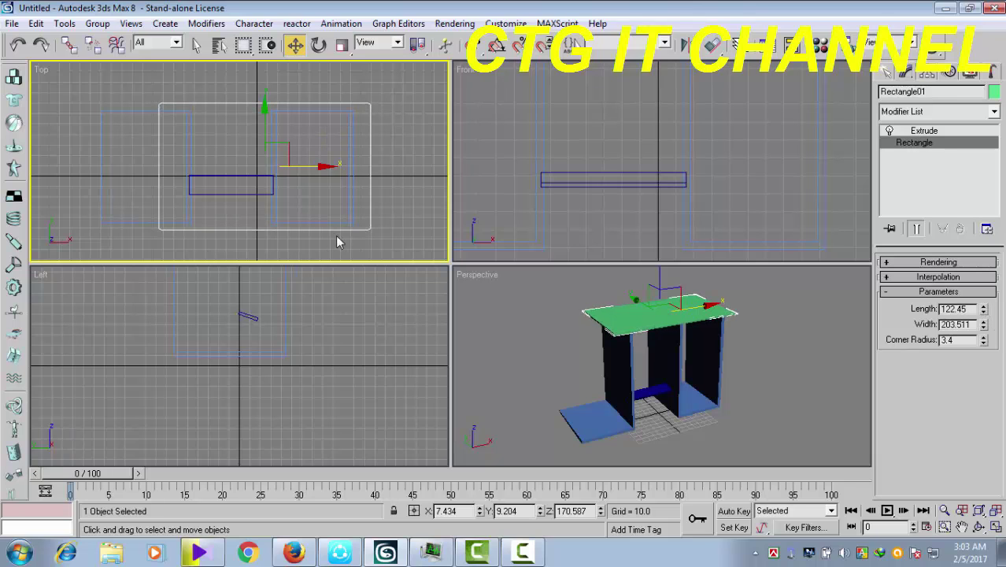
Pan the Top view, then maximize the Perspective view and orbit closer to the table.
scroll(335, 232, "up", 2)
mouse_move(335, 230)
middle_mouse_down()
mouse_move(294, 242)
mouse_move(299, 162)
middle_mouse_up()
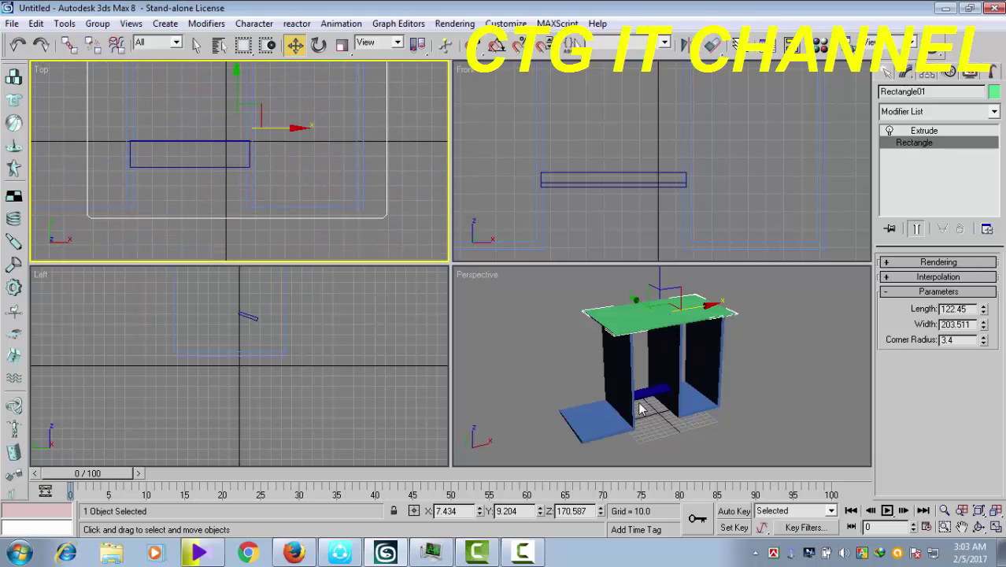
mouse_move(719, 410)
middle_mouse_down()
mouse_move(711, 421)
mouse_move(731, 428)
middle_mouse_up()
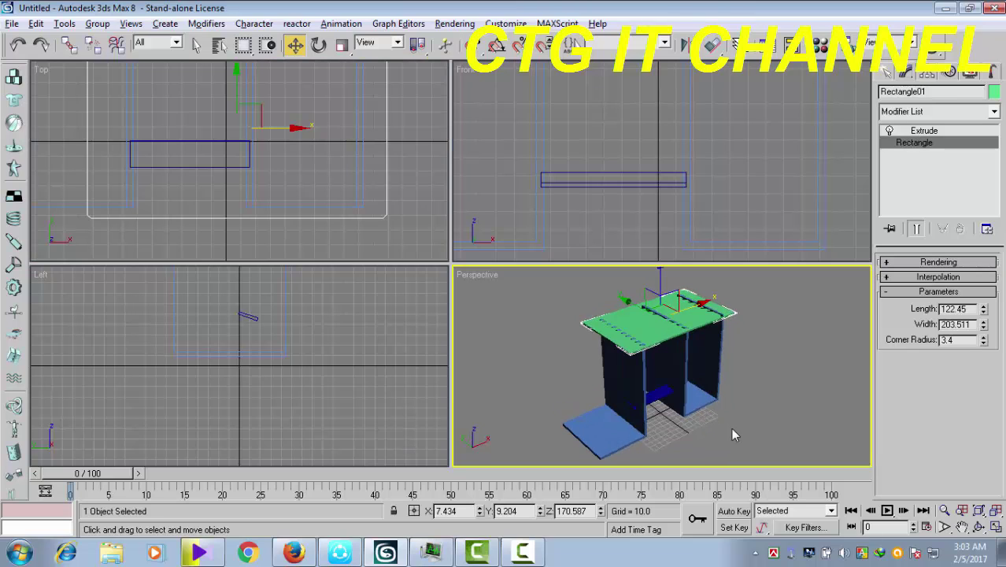
left_click(996, 527)
mouse_move(467, 370)
middle_mouse_down("alt")
mouse_move(484, 386)
mouse_move(436, 359)
mouse_move(473, 384)
mouse_move(481, 371)
middle_mouse_up("alt")
Render the Perspective view with Shift+Q, view it full screen, then close the render and messages windows.
scroll(473, 377, "up", 3)
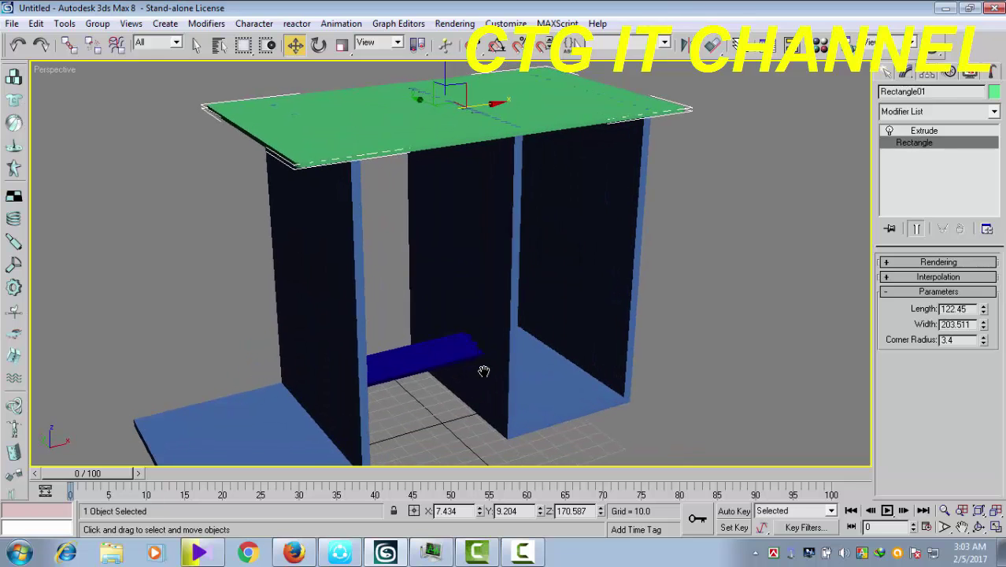
key("shift+q")
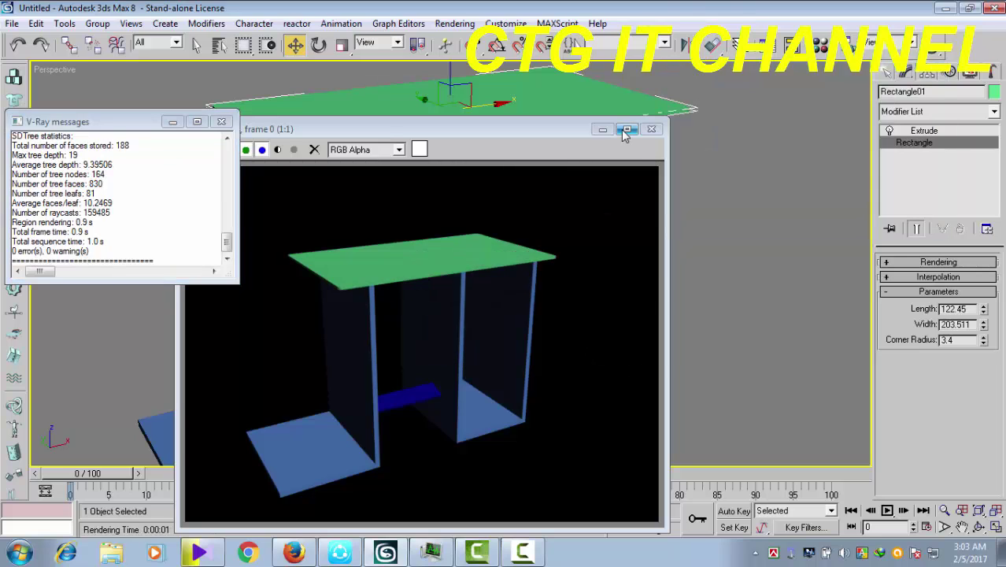
left_click(624, 131)
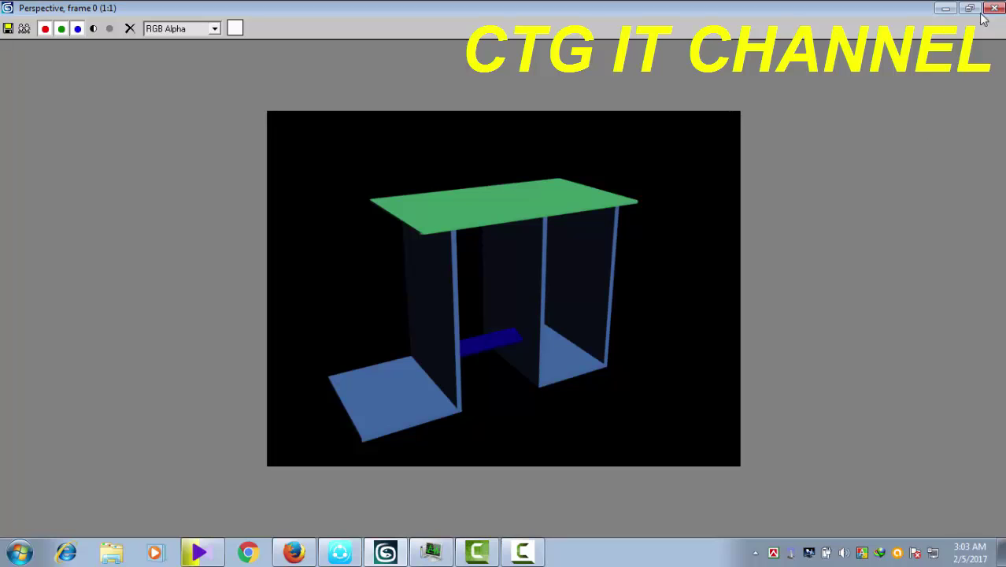
left_click(995, 8)
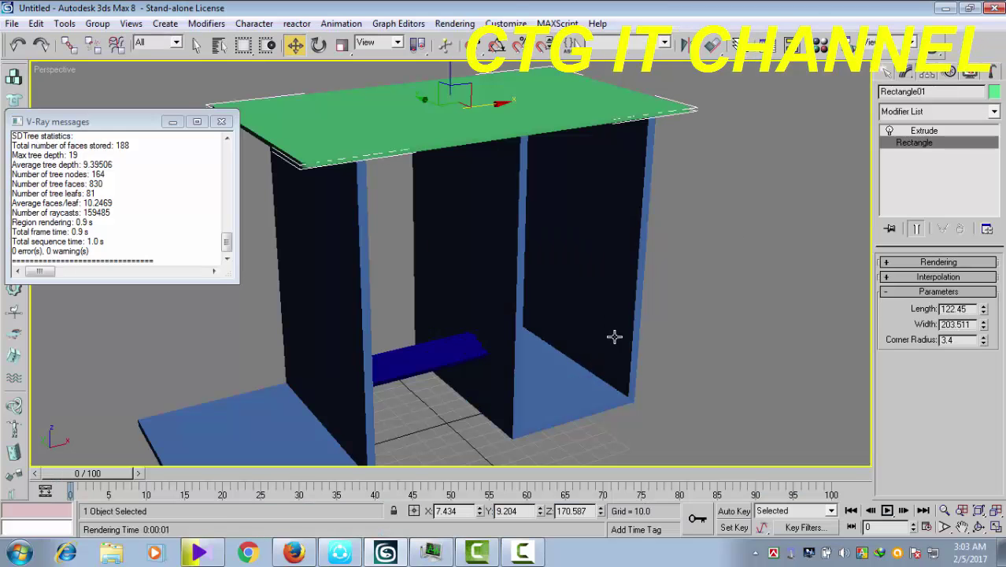
left_click(221, 122)
scroll(704, 401, "down", 2)
scroll(701, 394, "down", 3)
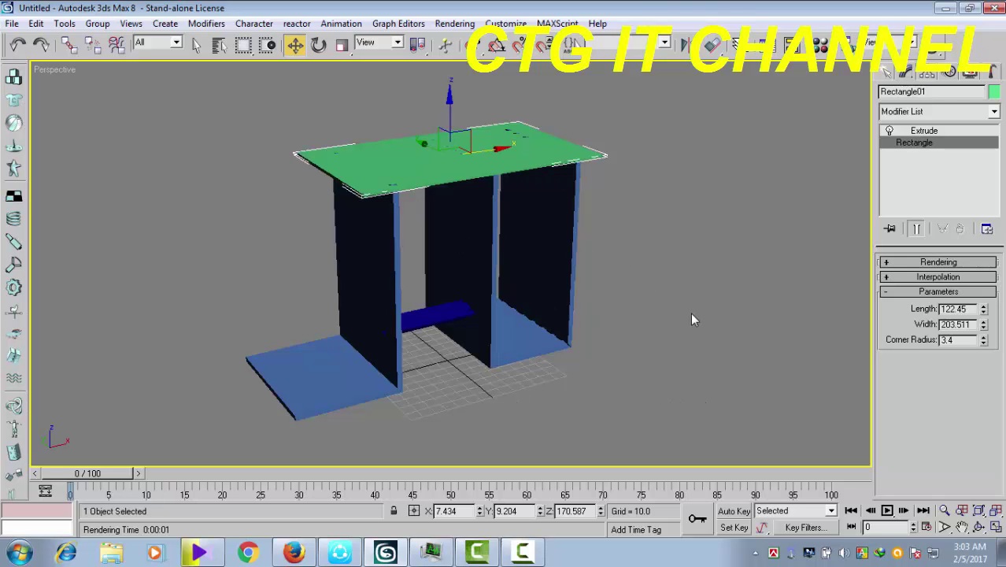
middle_click_drag(690, 311, 617, 281, "alt")
mouse_move(631, 285)
middle_mouse_down("alt")
mouse_move(685, 300)
mouse_move(678, 309)
middle_mouse_up("alt")
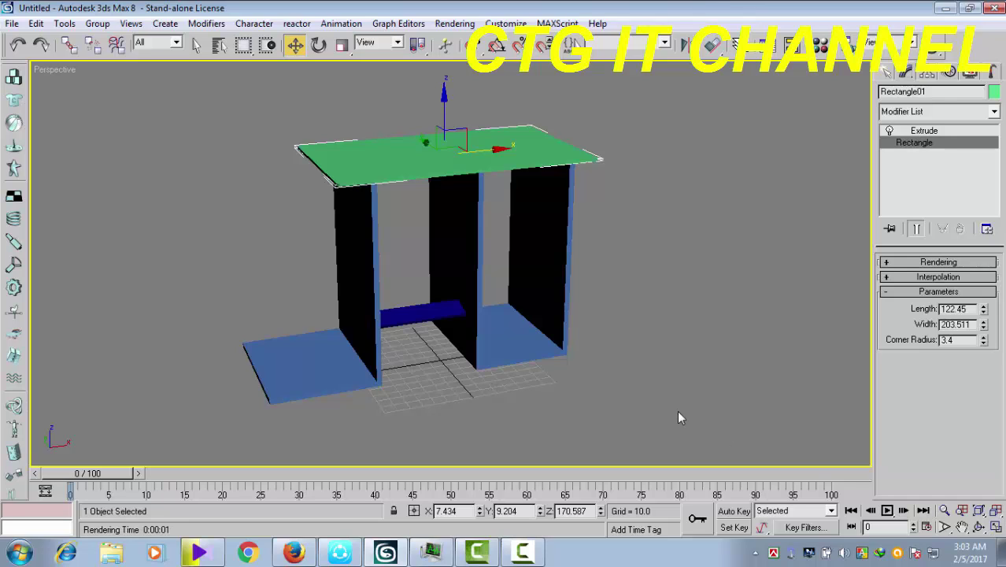
left_click(526, 554)
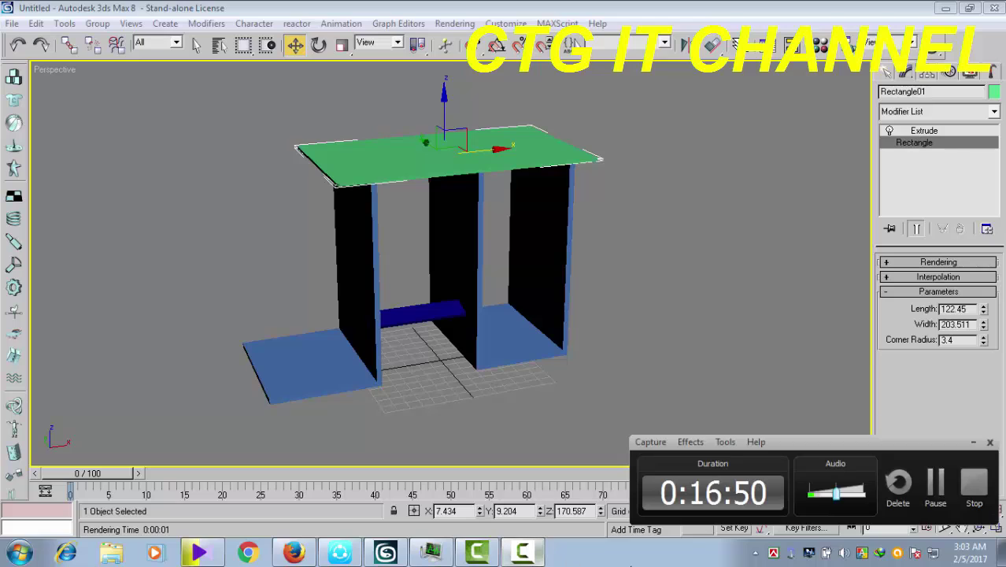